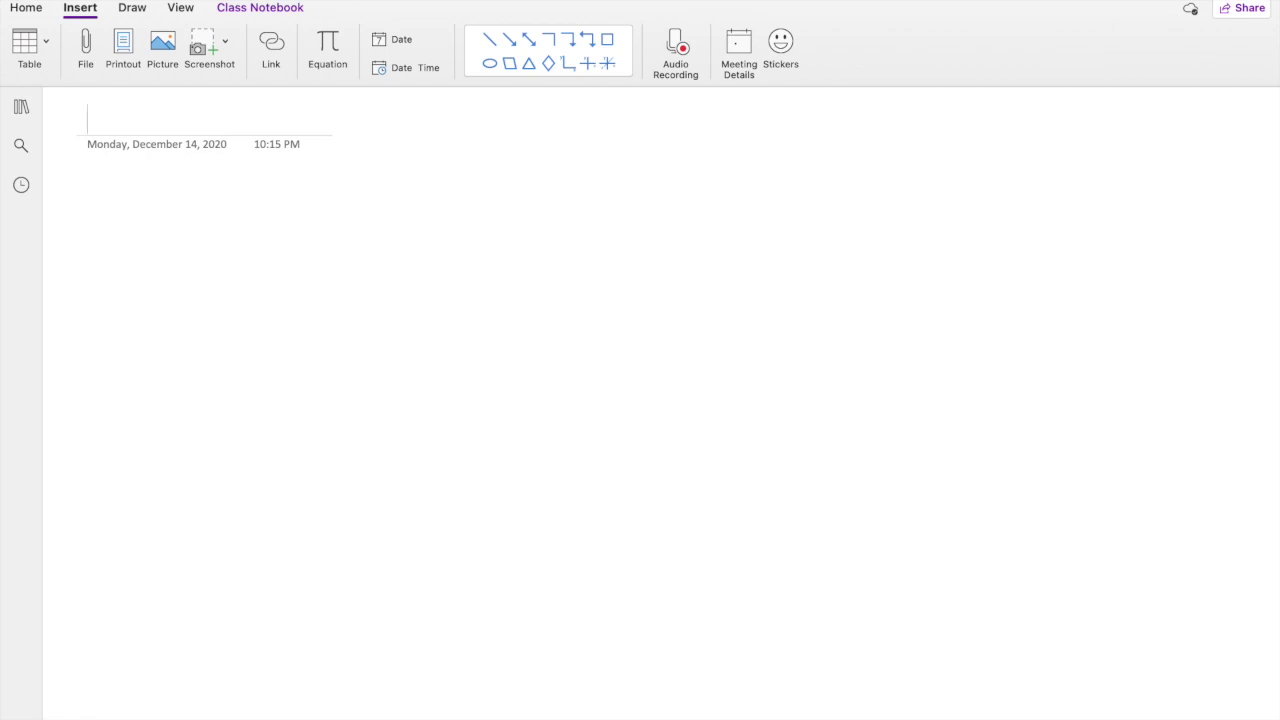
Choose Insert > Printout to bring up the PDF file picker.
{"action": "left_click", "coordinate": [120, 50]}
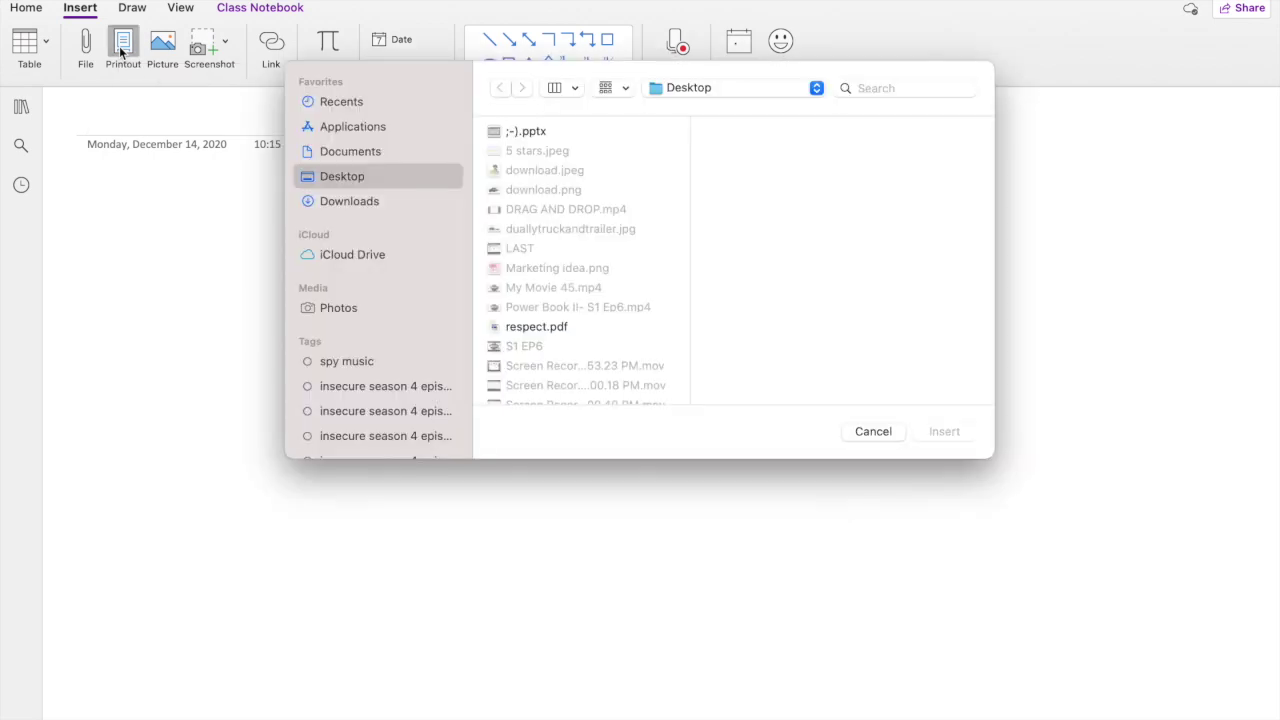
Scroll the Desktop folder and select the Sorting PDF (131 KB).
{"action": "scroll", "coordinate": [536, 343], "scroll_direction": "down", "scroll_amount": 10}
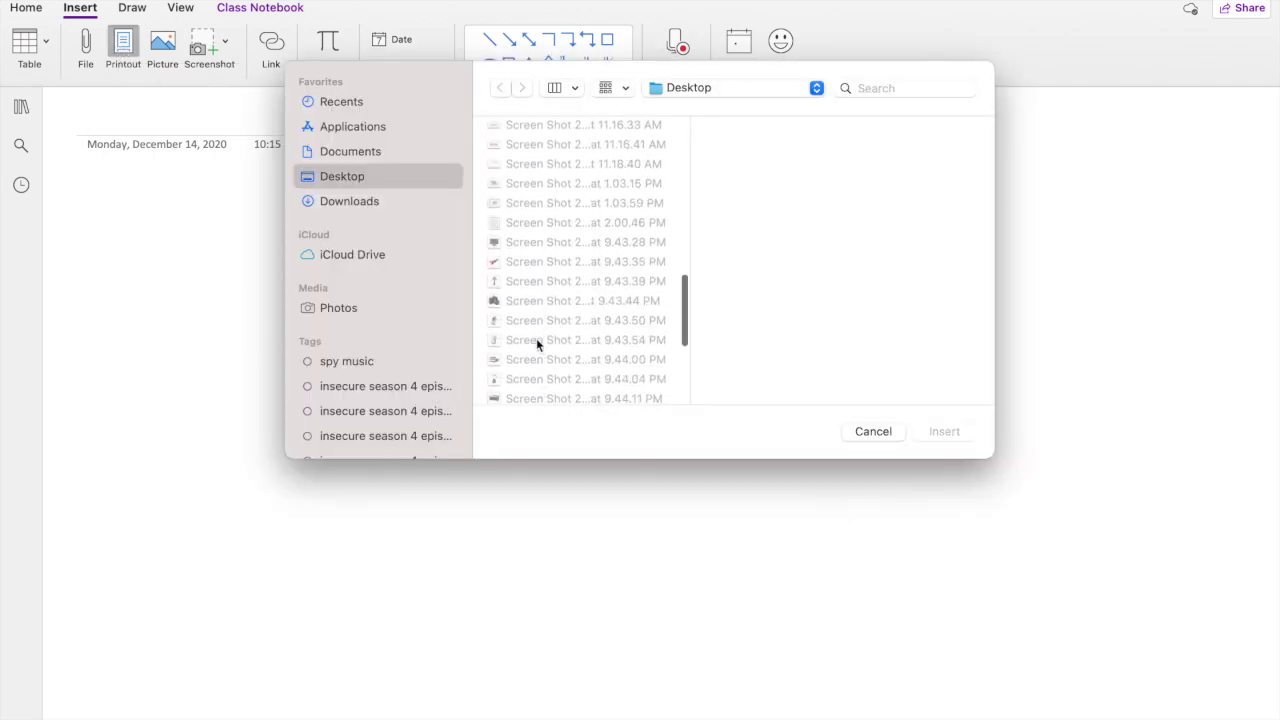
{"action": "scroll", "coordinate": [536, 338], "scroll_direction": "down", "scroll_amount": 5}
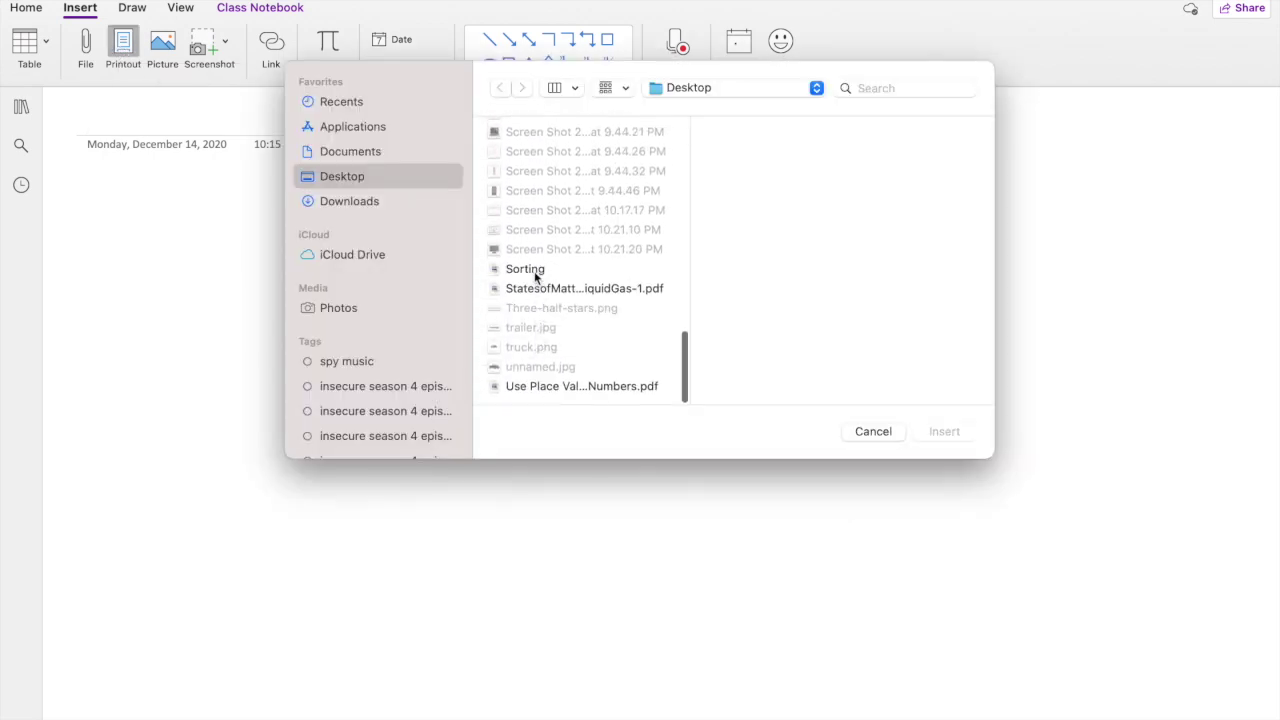
{"action": "left_click", "coordinate": [534, 270]}
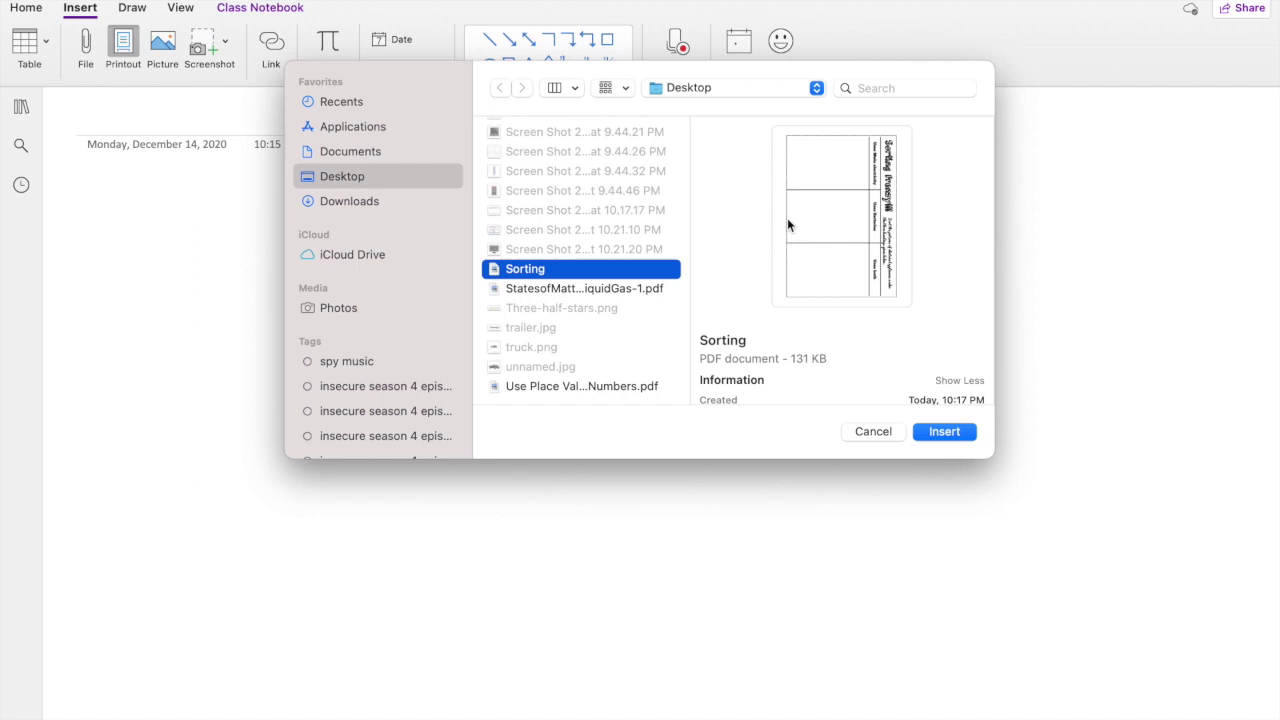
Insert the Sorting PDF printout, then rotate it right and back left so it sits upright.
{"action": "left_click", "coordinate": [940, 434]}
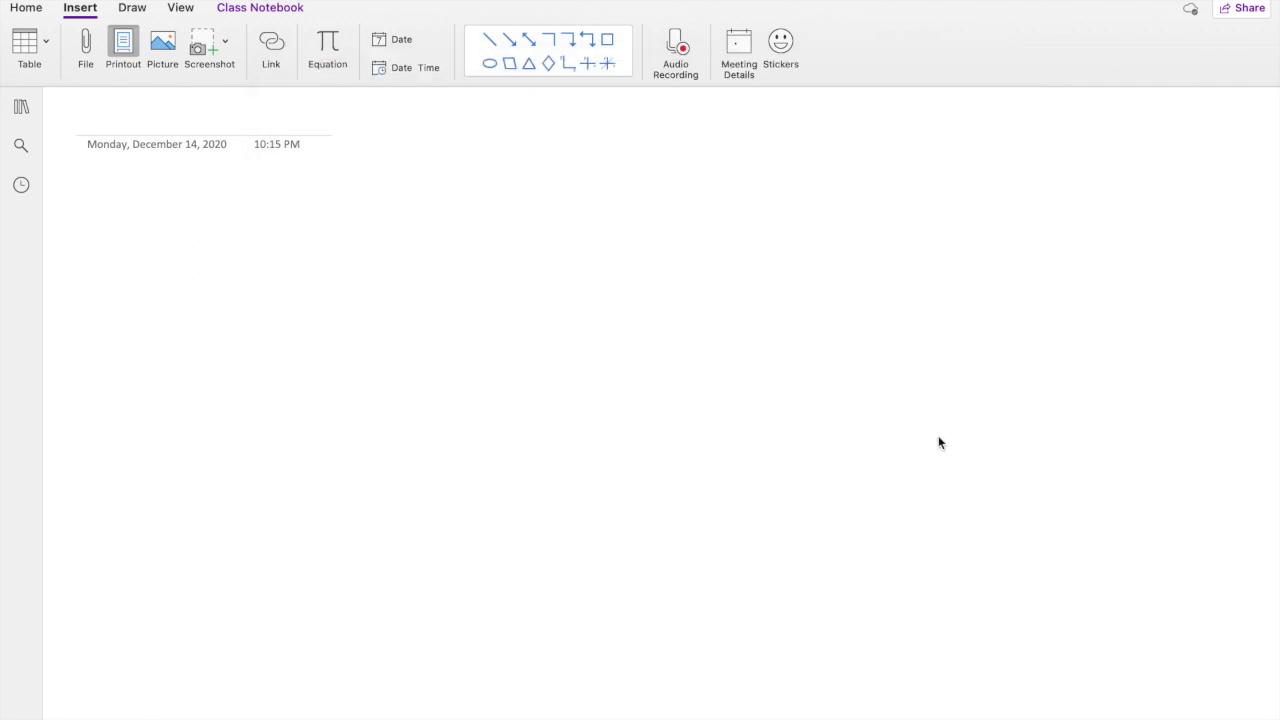
{"action": "right_click", "coordinate": [497, 301]}
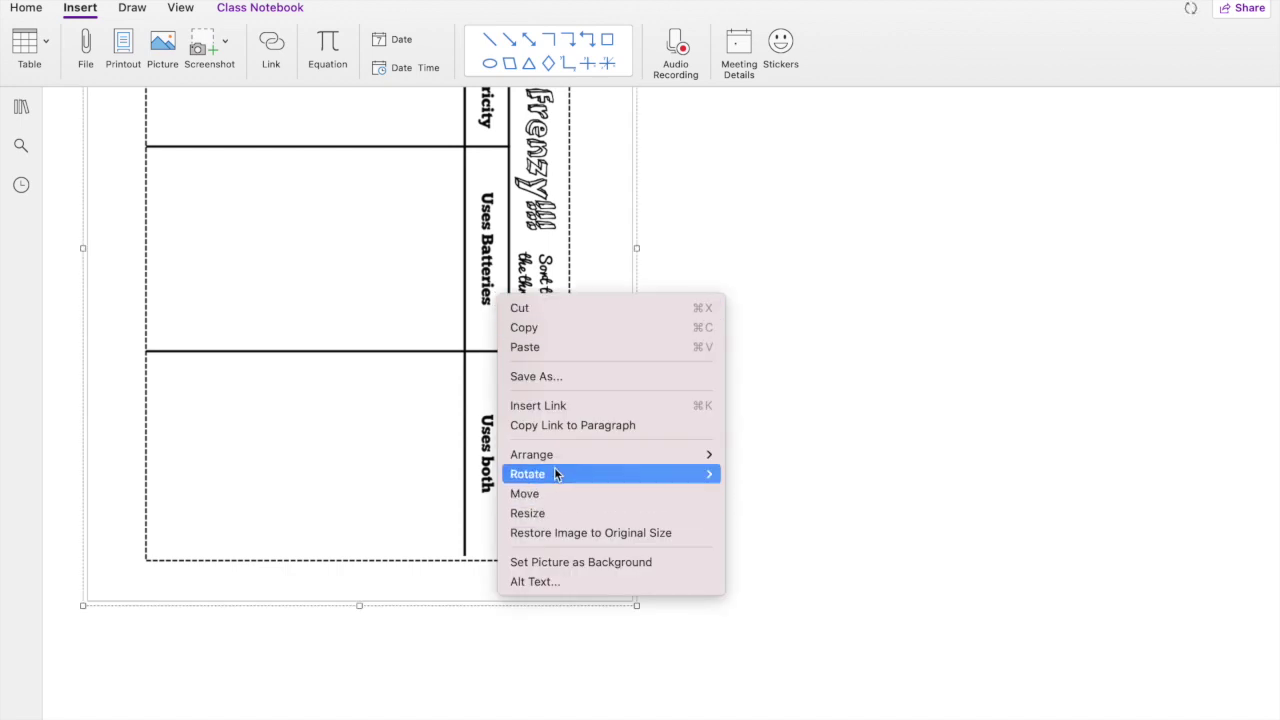
{"action": "mouse_move", "coordinate": [556, 474]}
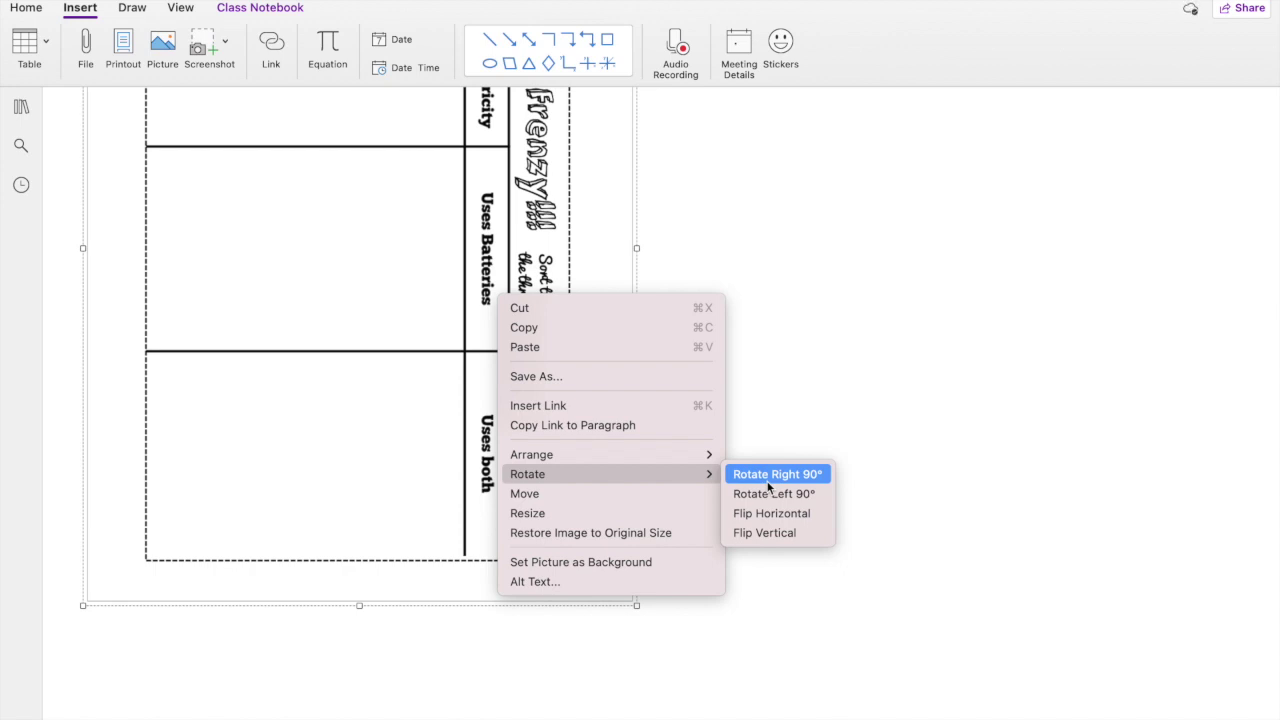
{"action": "left_click", "coordinate": [767, 477]}
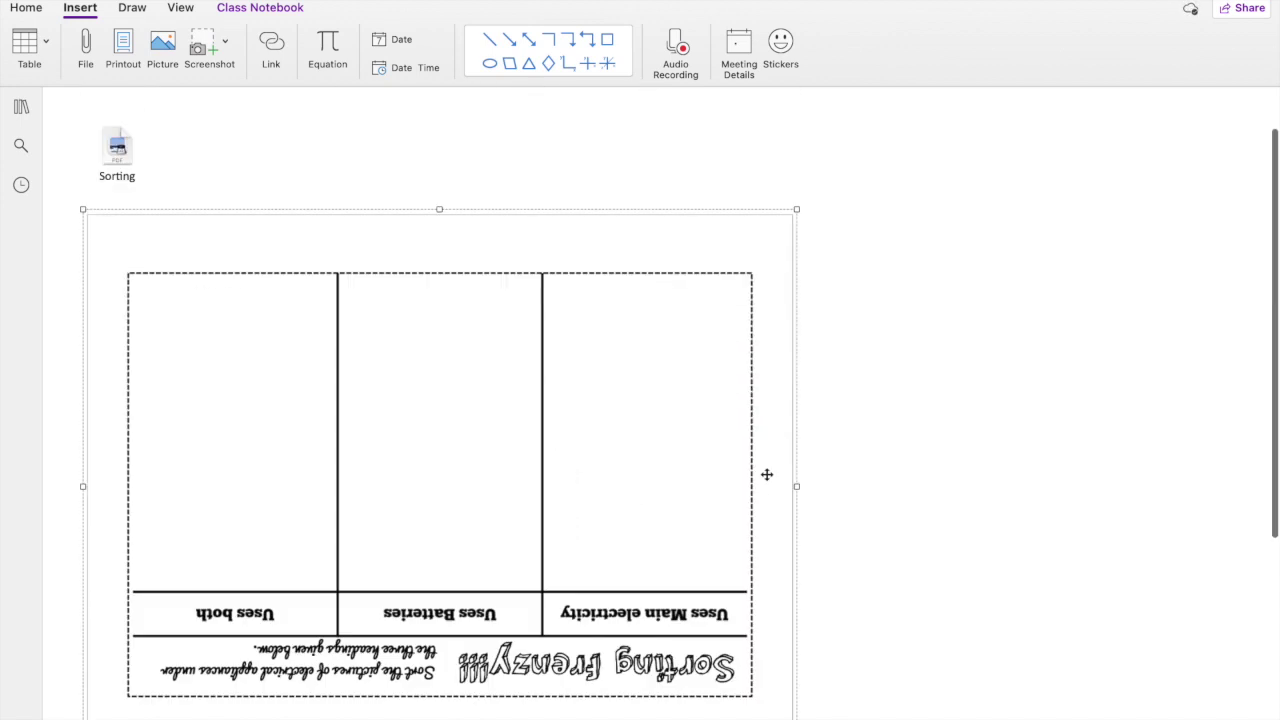
{"action": "right_click", "coordinate": [765, 482]}
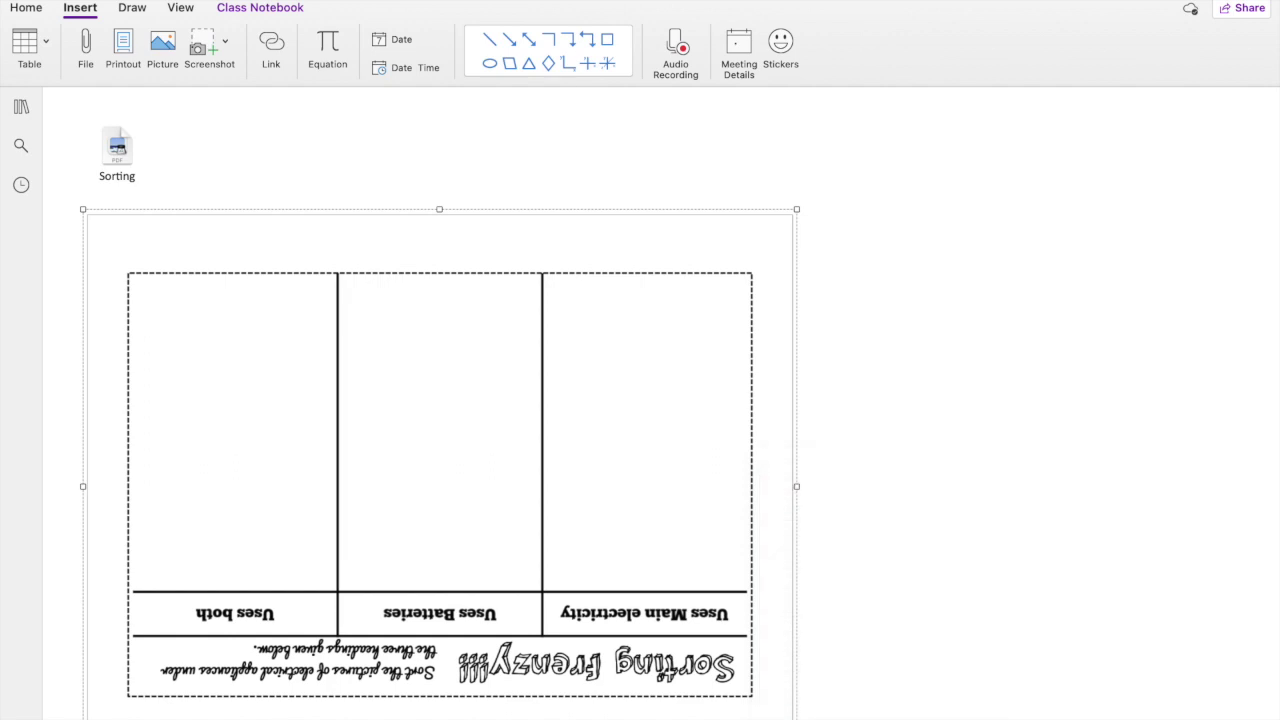
{"action": "right_click", "coordinate": [515, 432]}
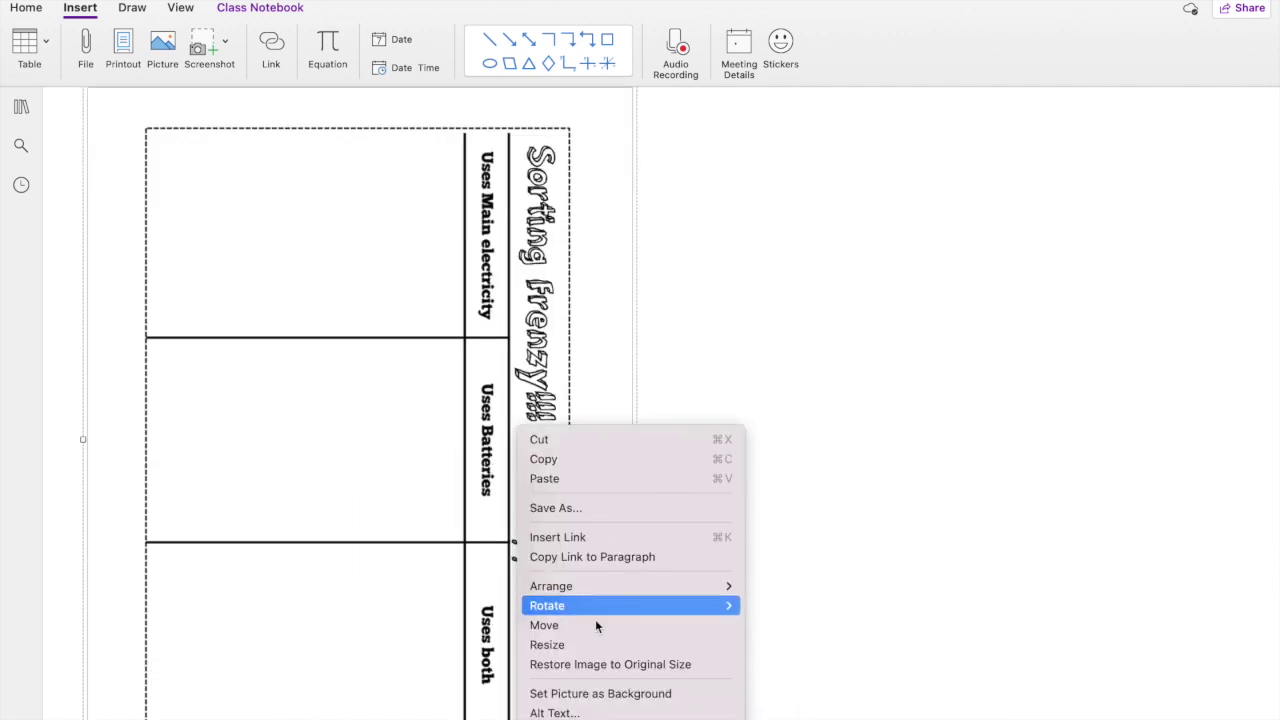
{"action": "mouse_move", "coordinate": [592, 605]}
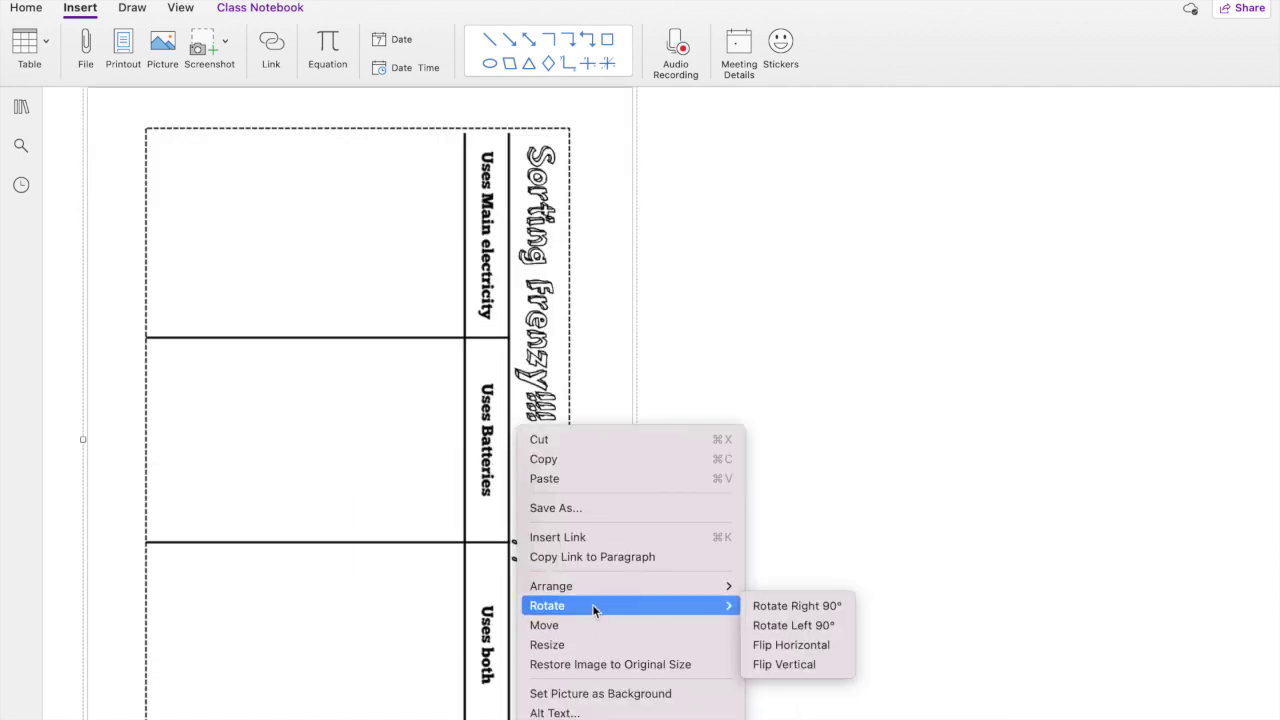
{"action": "left_click", "coordinate": [802, 627]}
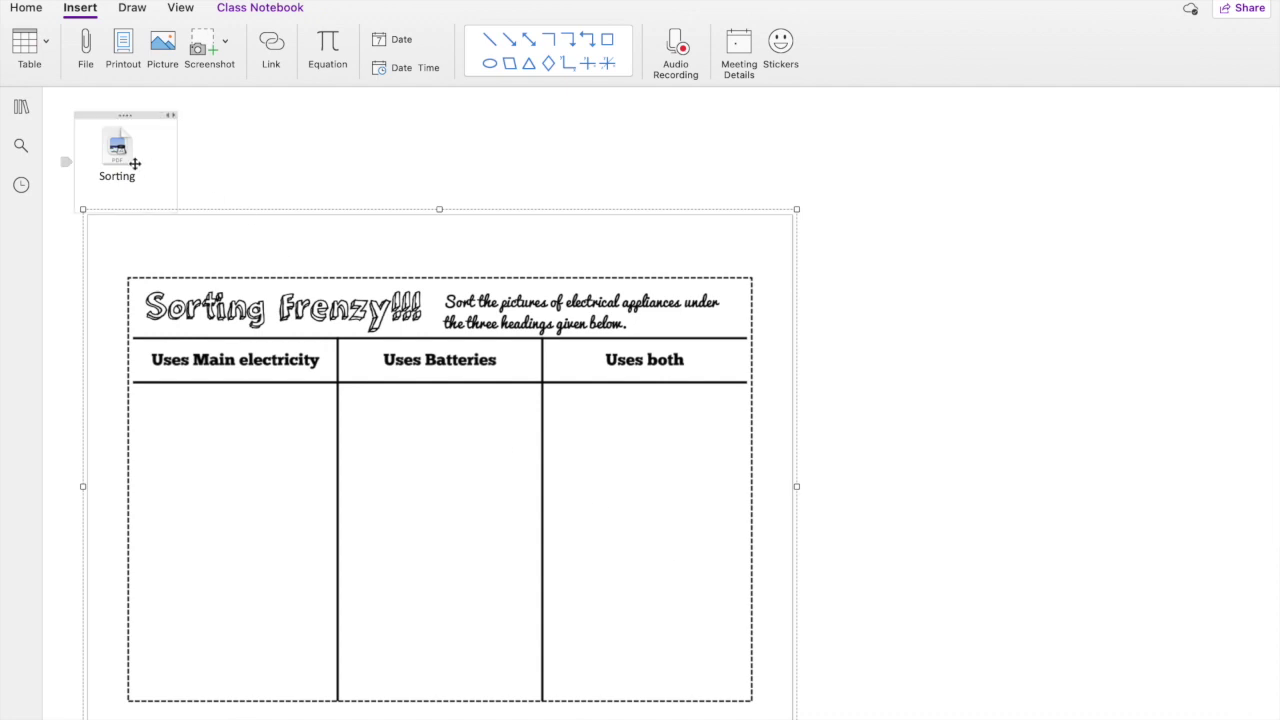
Delete the separate Sorting PDF file icon, leaving the worksheet selected.
{"action": "left_click", "coordinate": [128, 158]}
{"action": "key", "text": "BackSpace"}
{"action": "left_click", "coordinate": [170, 340]}
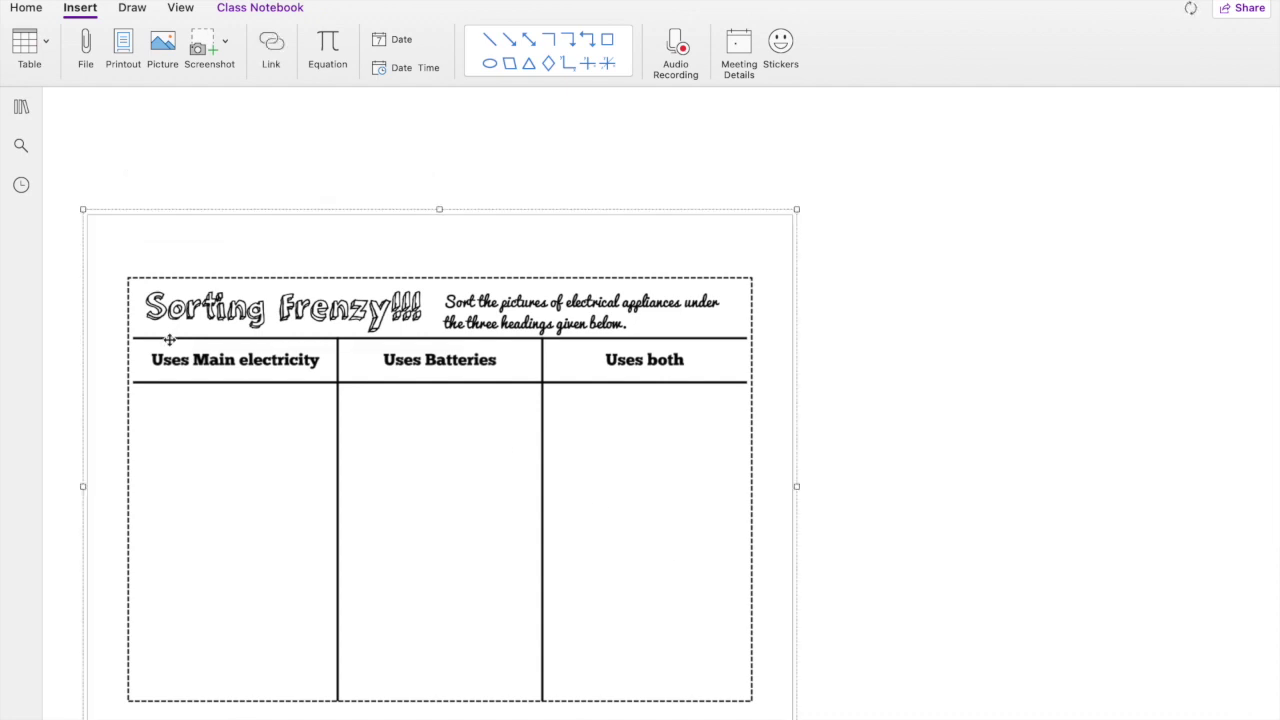
{"action": "scroll", "coordinate": [166, 336], "scroll_direction": "up", "scroll_amount": 2}
Move the worksheet up under the Sorting title and stretch it wider and taller.
{"action": "left_click", "coordinate": [159, 291]}
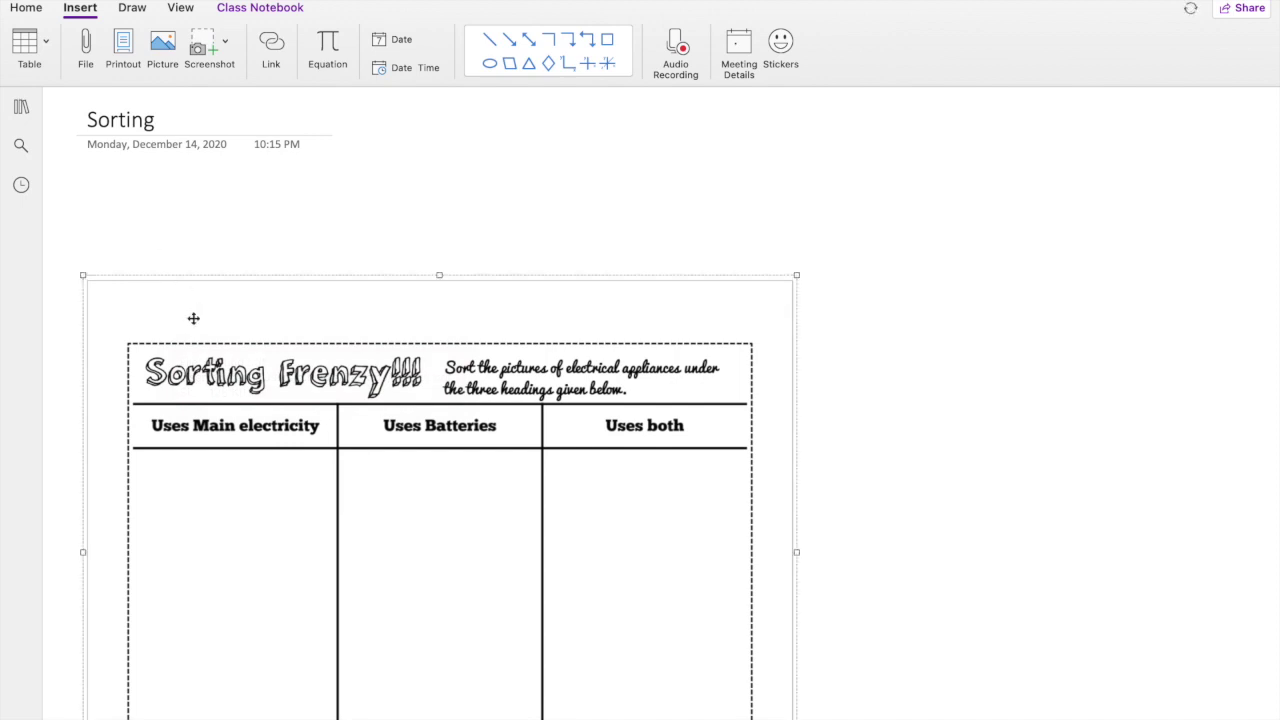
{"action": "left_click_drag", "start_coordinate": [189, 306], "coordinate": [170, 205]}
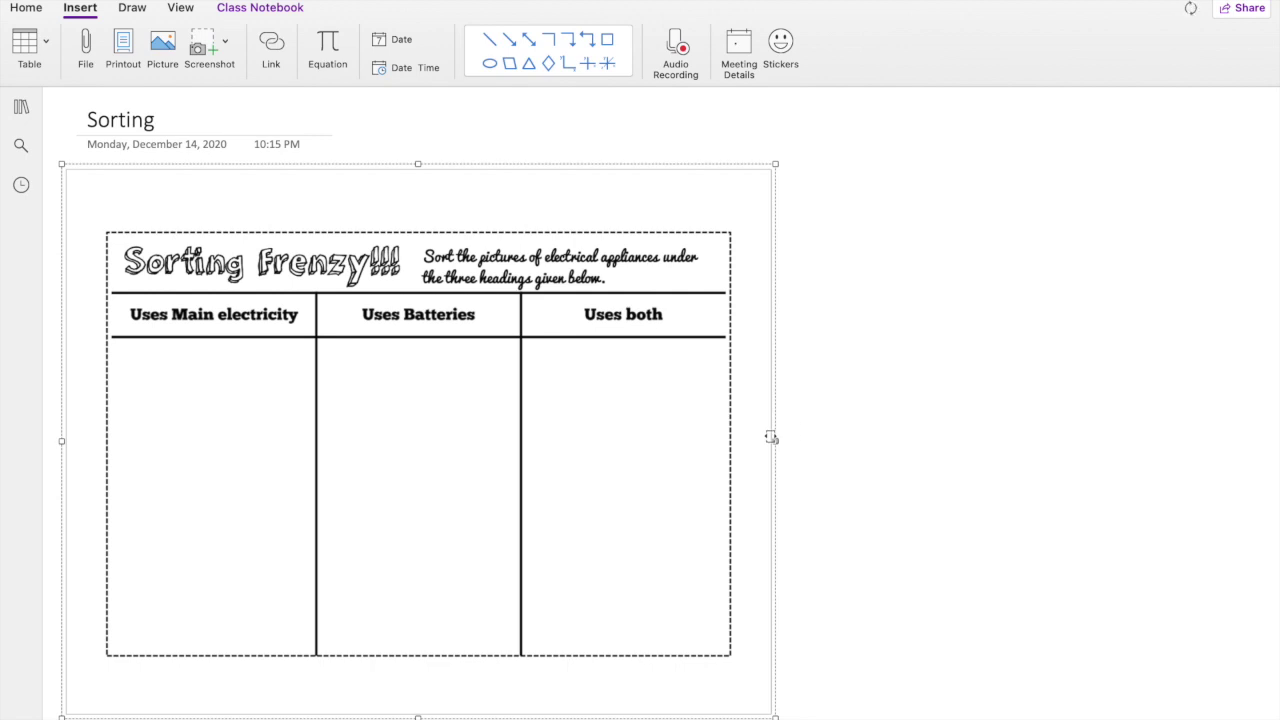
{"action": "left_click_drag", "start_coordinate": [776, 440], "coordinate": [1086, 437]}
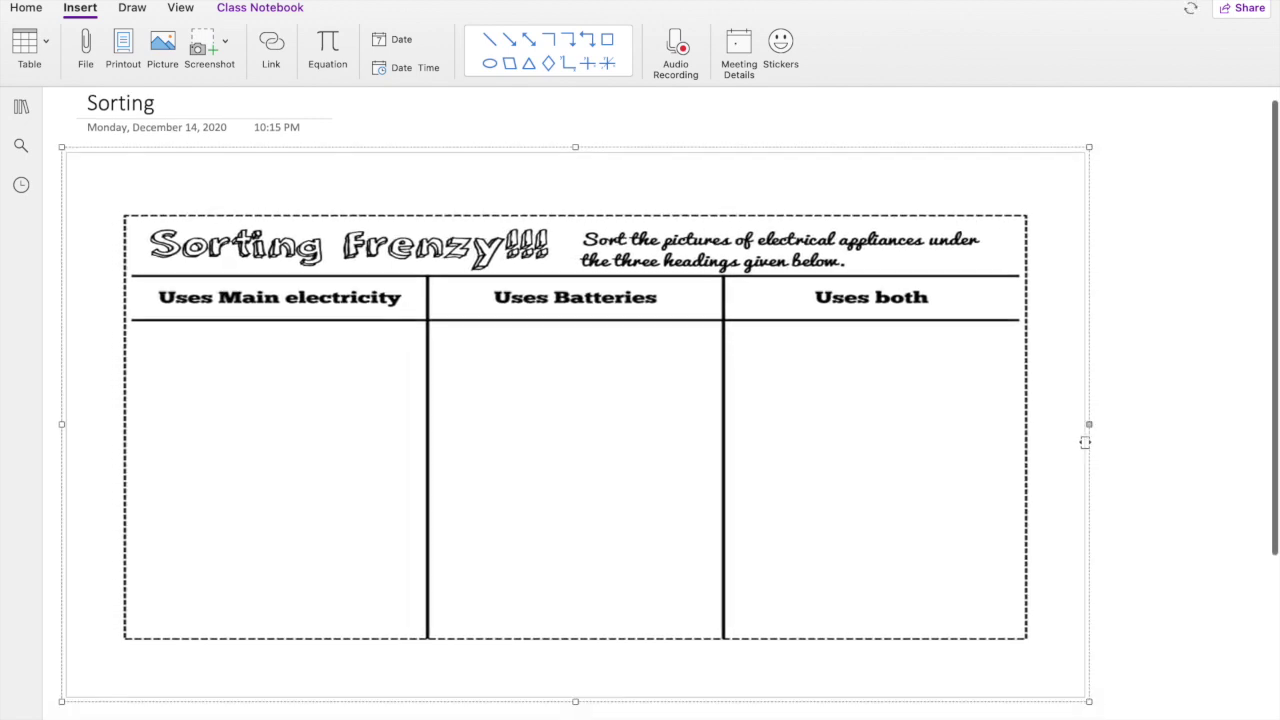
{"action": "scroll", "coordinate": [957, 489], "scroll_direction": "down", "scroll_amount": 3}
{"action": "left_click_drag", "start_coordinate": [571, 543], "coordinate": [566, 705]}
Set the worksheet picture as the page background.
{"action": "right_click", "coordinate": [627, 446]}
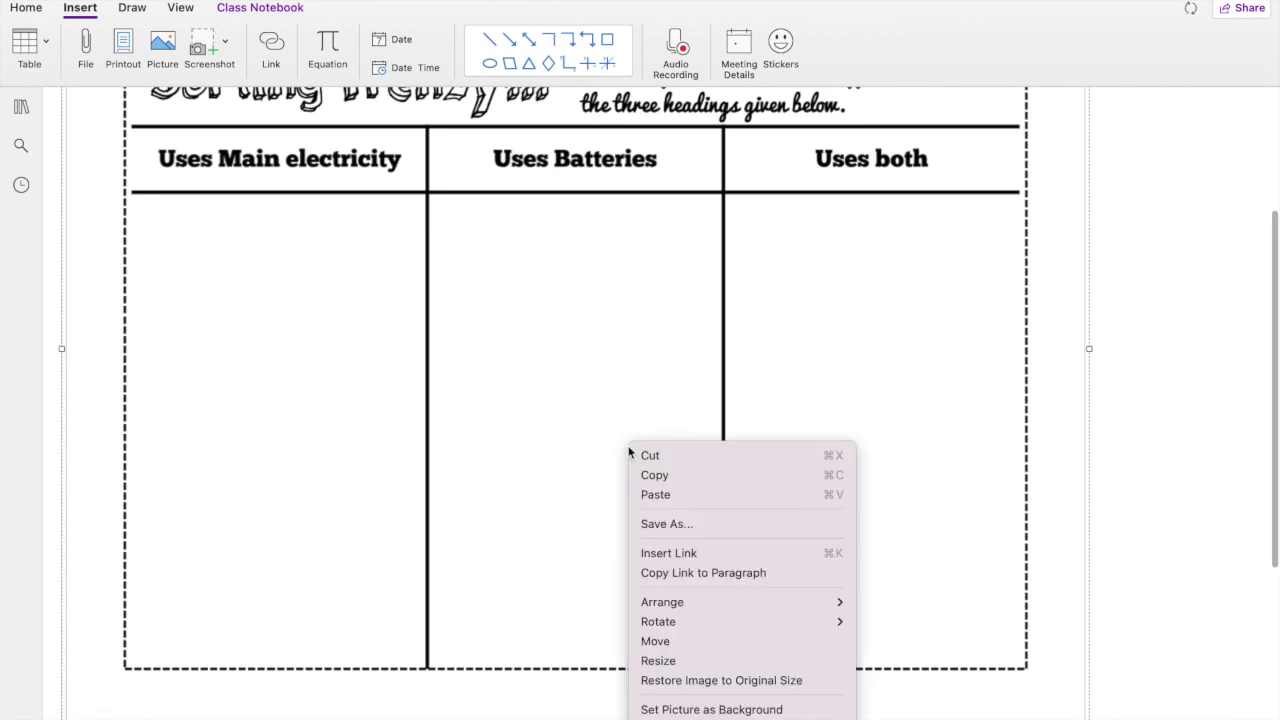
{"action": "left_click", "coordinate": [730, 709]}
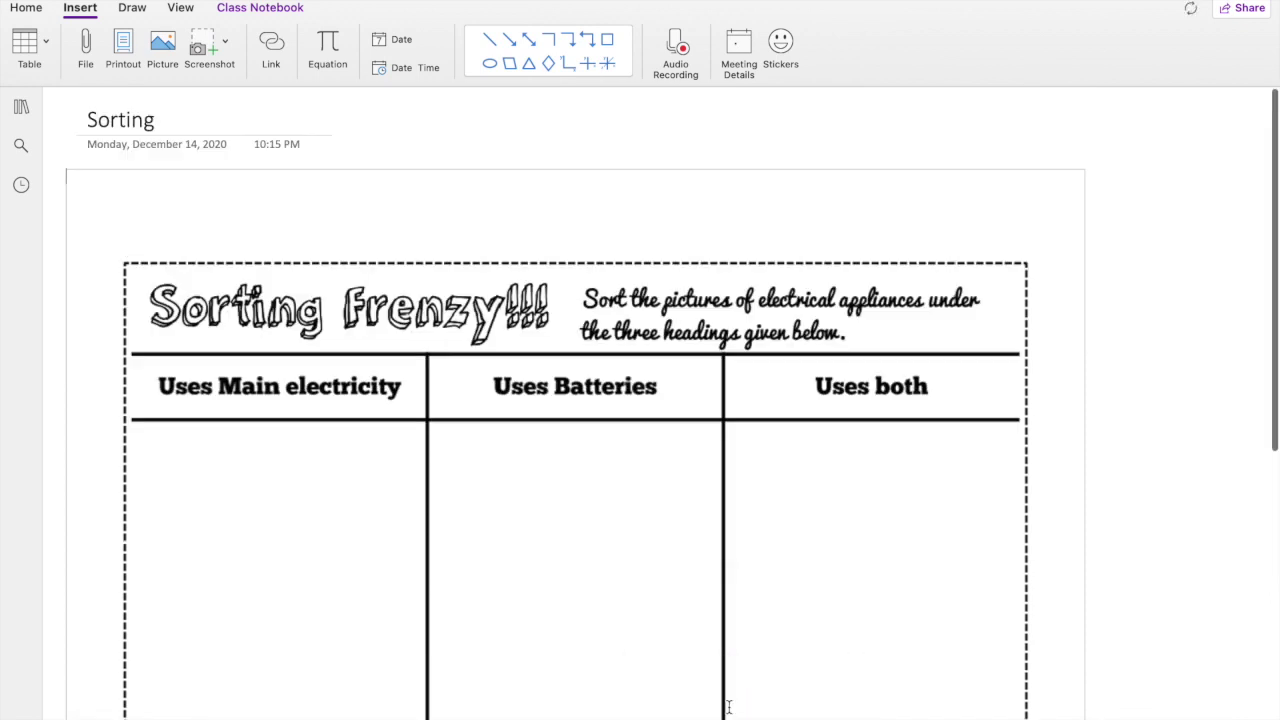
{"action": "scroll", "coordinate": [875, 575], "scroll_direction": "right", "scroll_amount": 4}
{"action": "scroll", "coordinate": [875, 575], "scroll_direction": "left", "scroll_amount": 1}
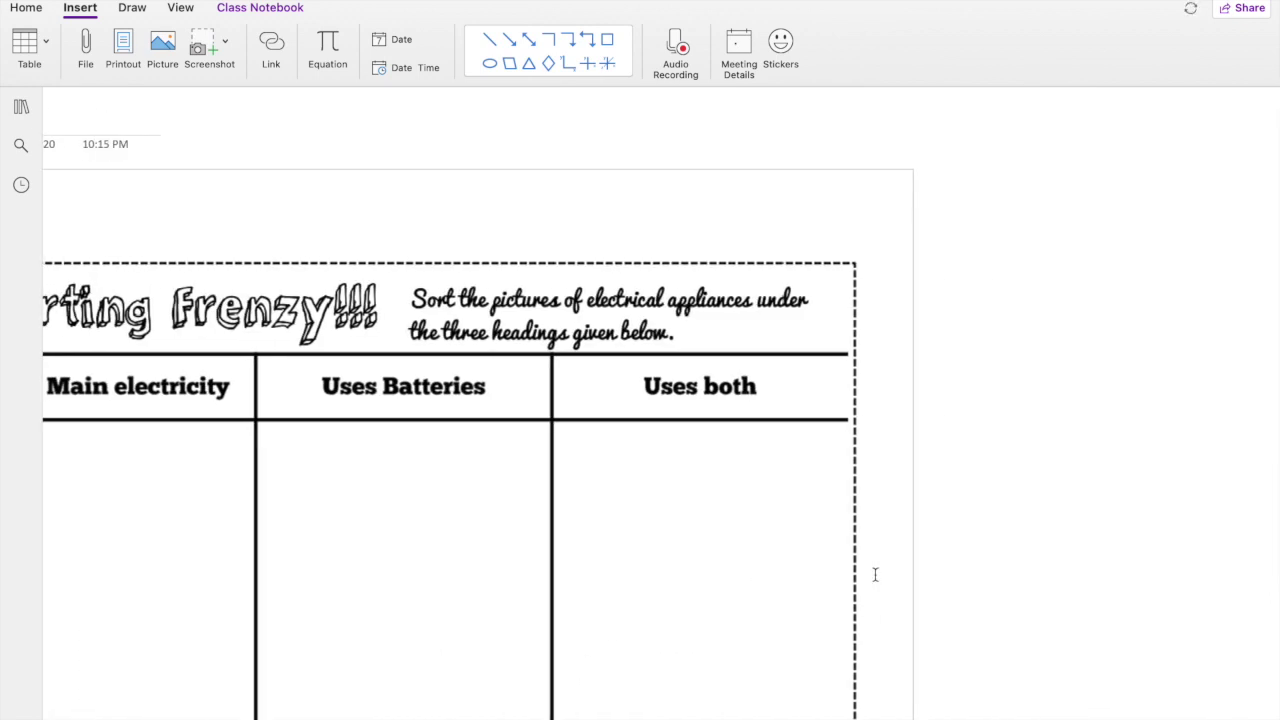
Confirm the background worksheet stays fixed when dragging over it.
{"action": "right_click", "coordinate": [875, 575]}
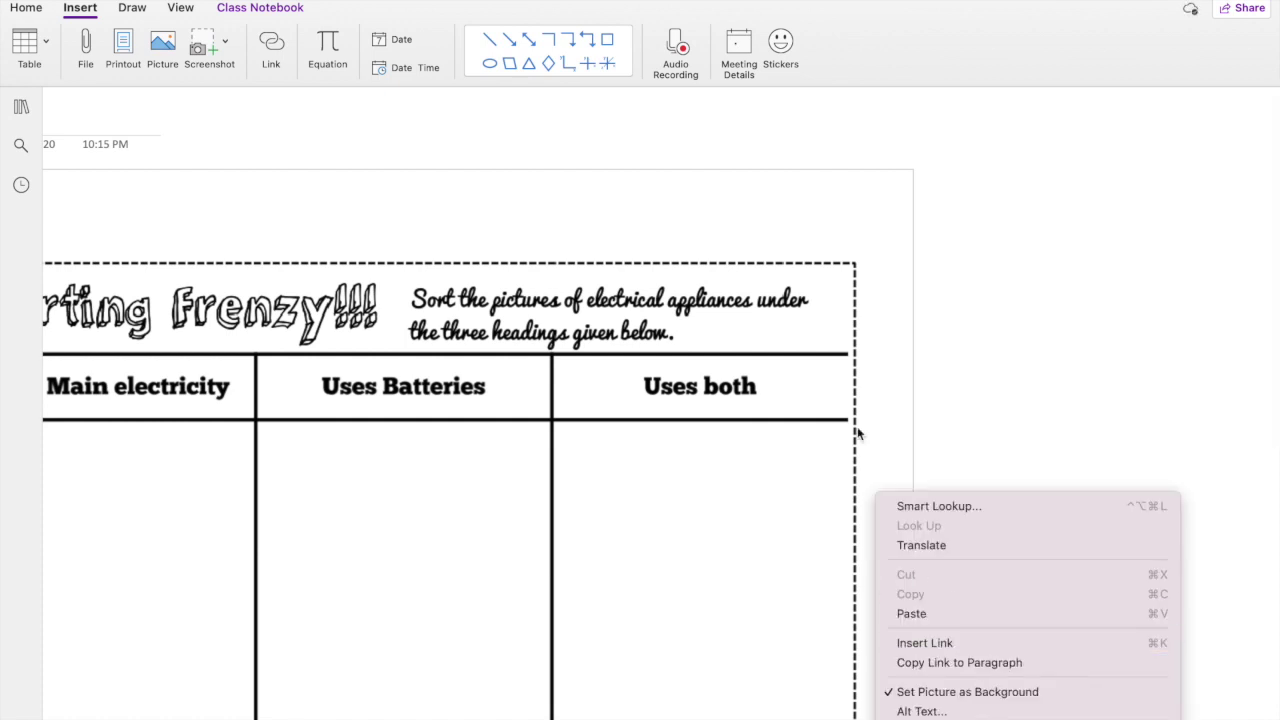
{"action": "left_click", "coordinate": [1060, 298]}
{"action": "left_click", "coordinate": [552, 212]}
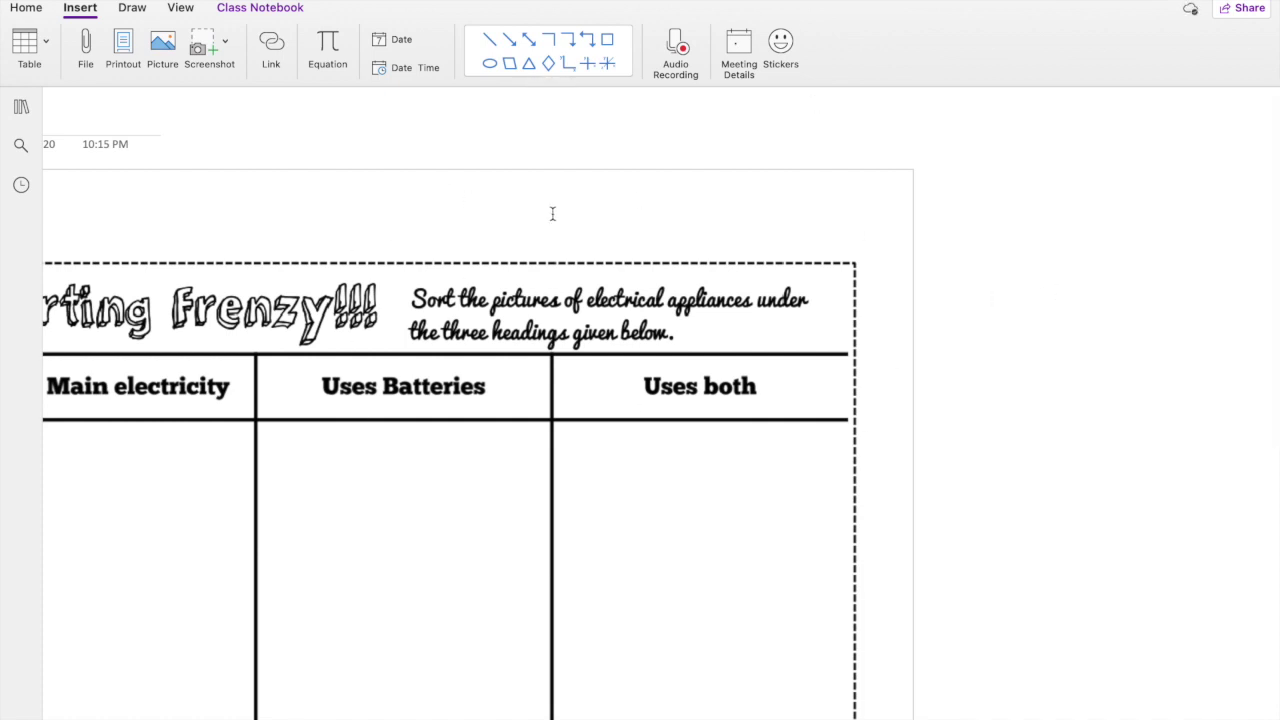
{"action": "scroll", "coordinate": [530, 150], "scroll_direction": "left", "scroll_amount": 1}
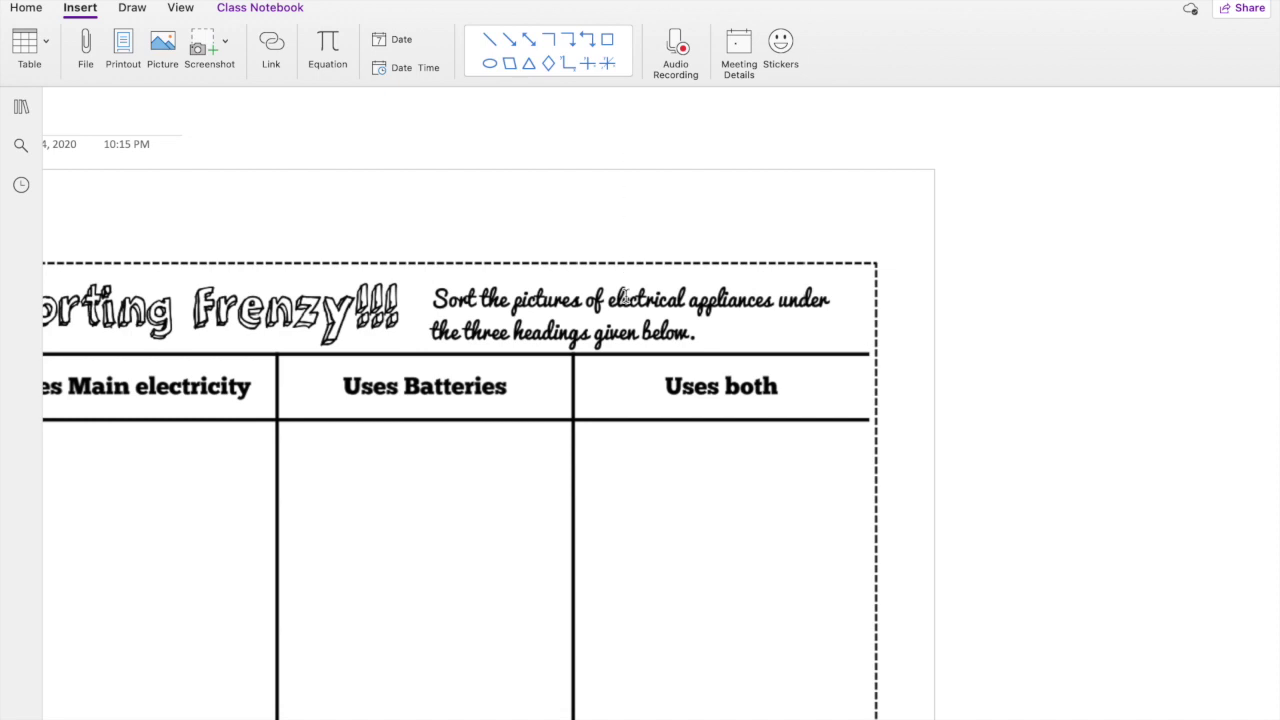
{"action": "left_click_drag", "start_coordinate": [633, 308], "coordinate": [1131, 646]}
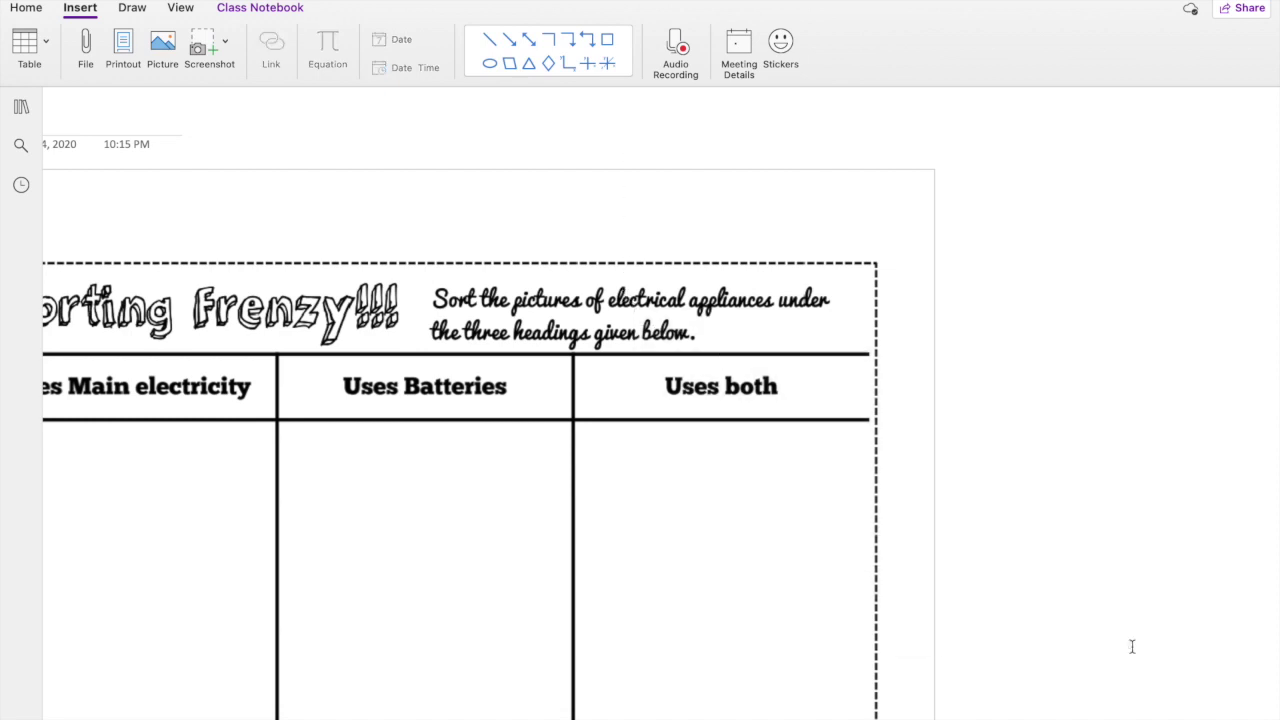
{"action": "left_click_drag", "start_coordinate": [630, 362], "coordinate": [1066, 664]}
{"action": "scroll", "coordinate": [779, 488], "scroll_direction": "left", "scroll_amount": 3}
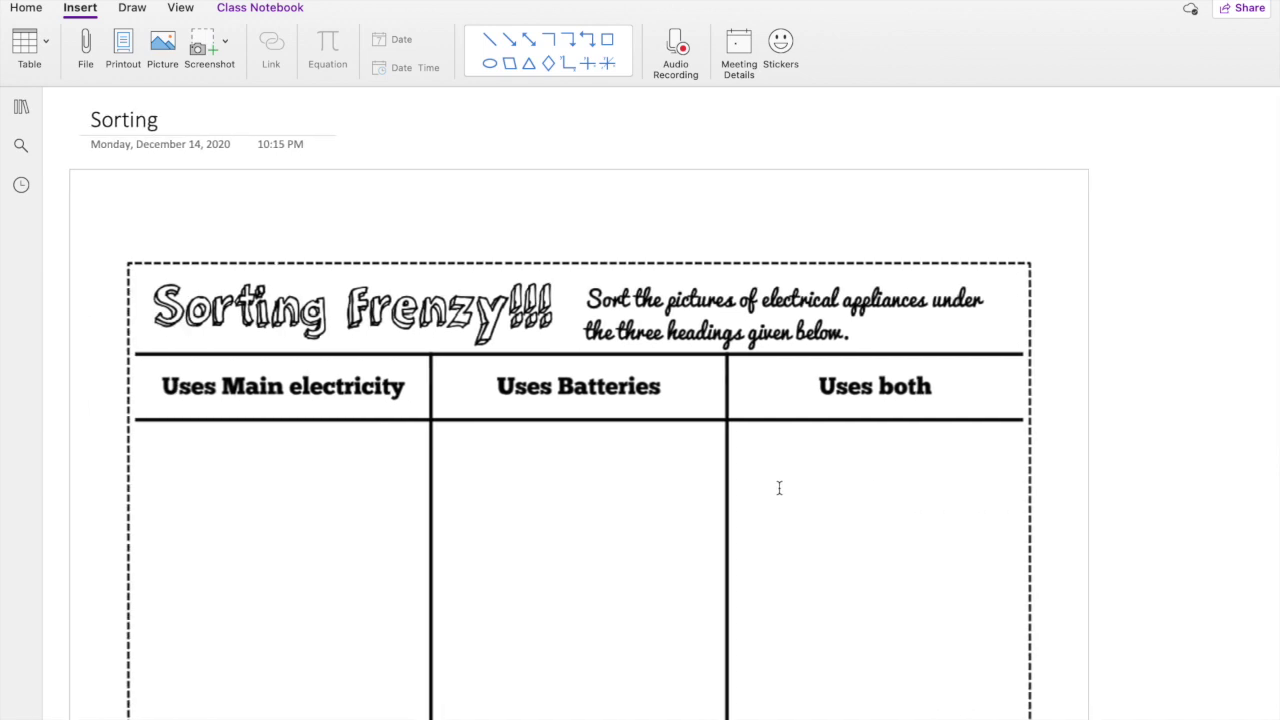
{"action": "scroll", "coordinate": [779, 488], "scroll_direction": "right", "scroll_amount": 3}
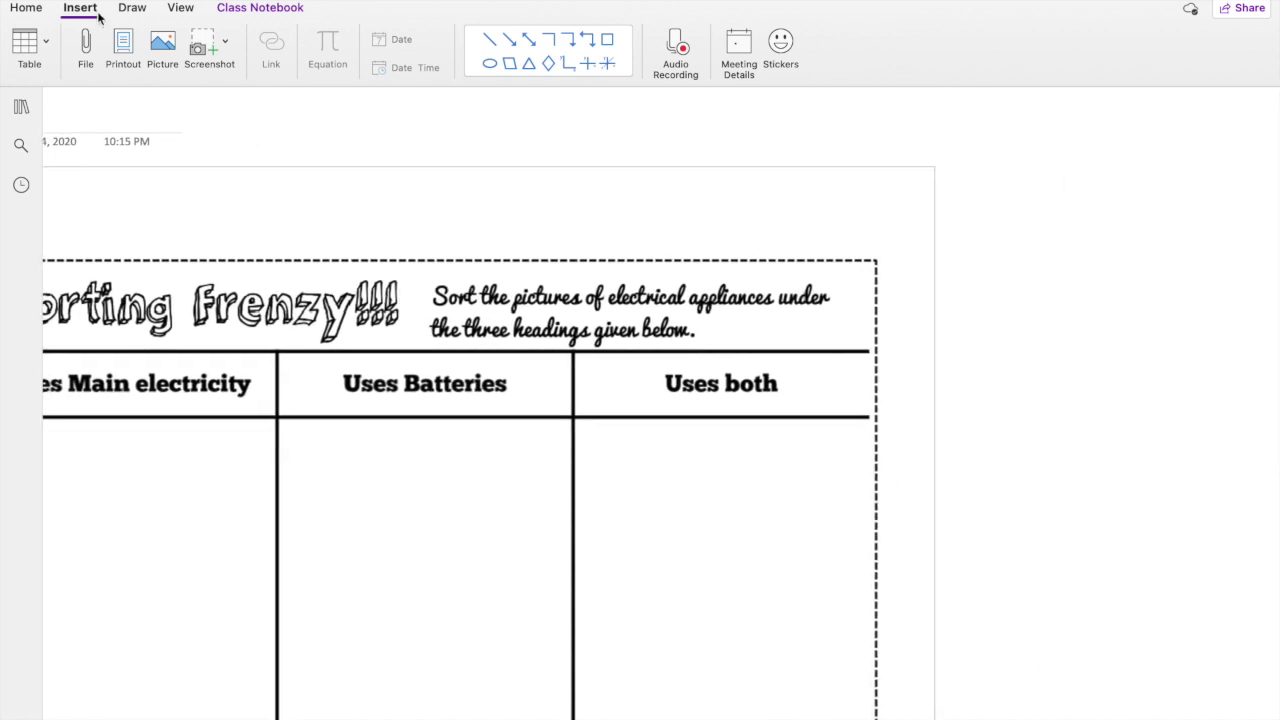
Cancel the Insert Picture chooser, exit full screen and bring the worksheet files folder forward.
{"action": "left_click", "coordinate": [155, 58]}
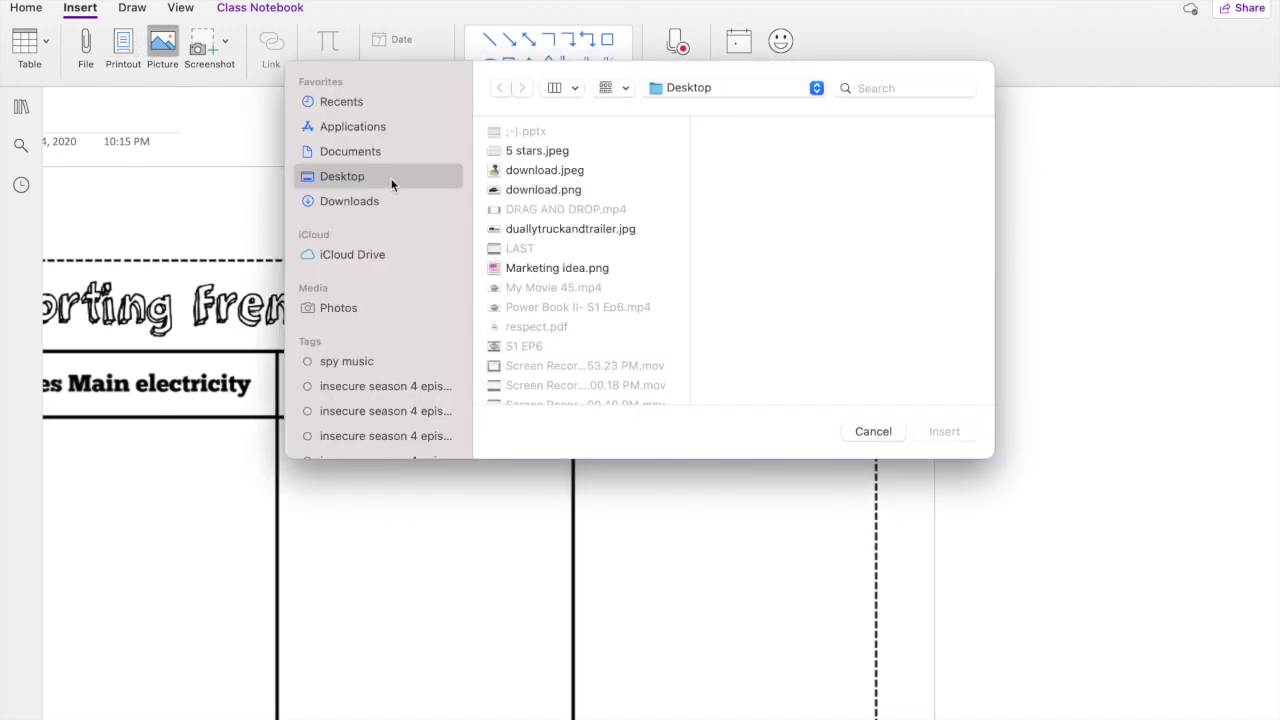
{"action": "left_click", "coordinate": [873, 431]}
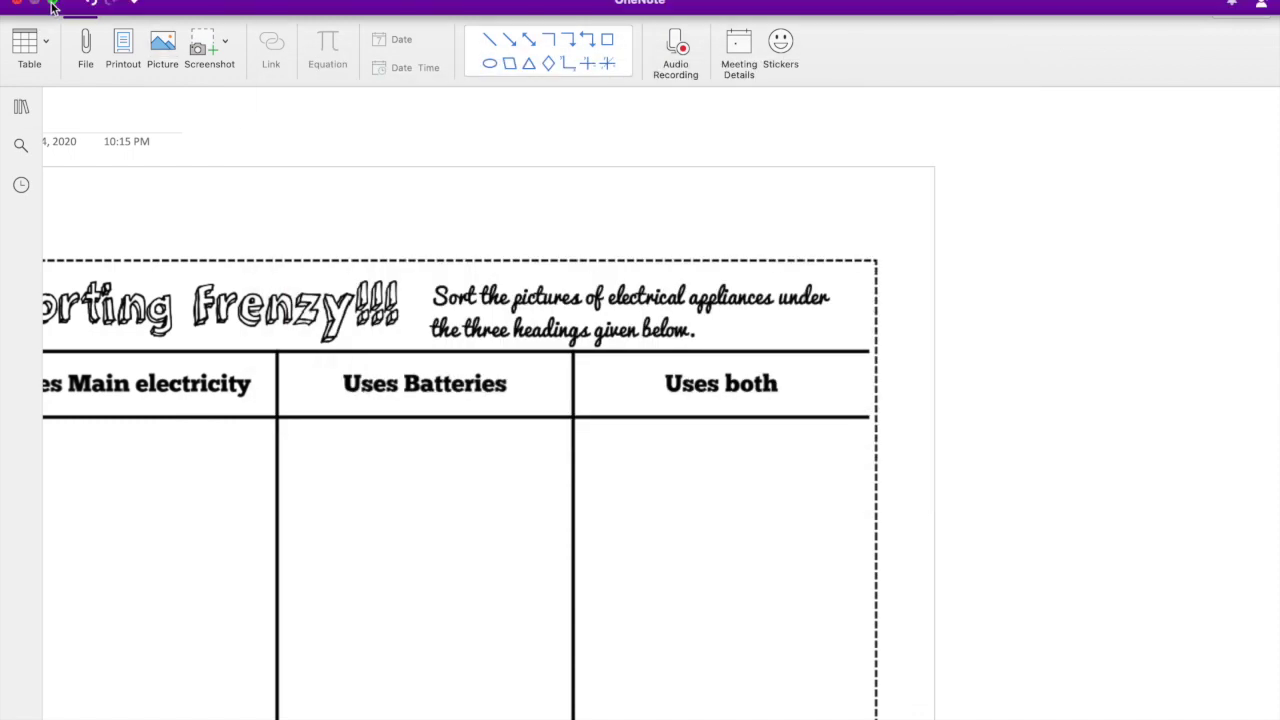
{"action": "mouse_move", "coordinate": [52, 6]}
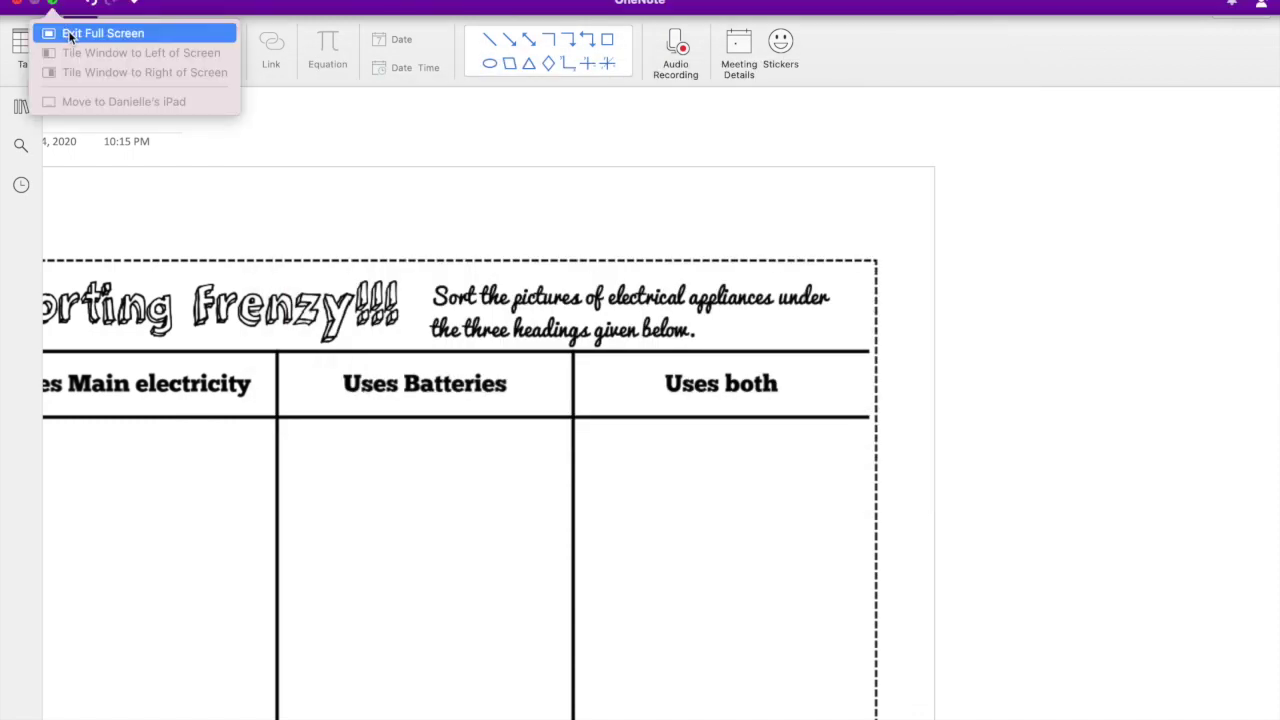
{"action": "left_click", "coordinate": [70, 34]}
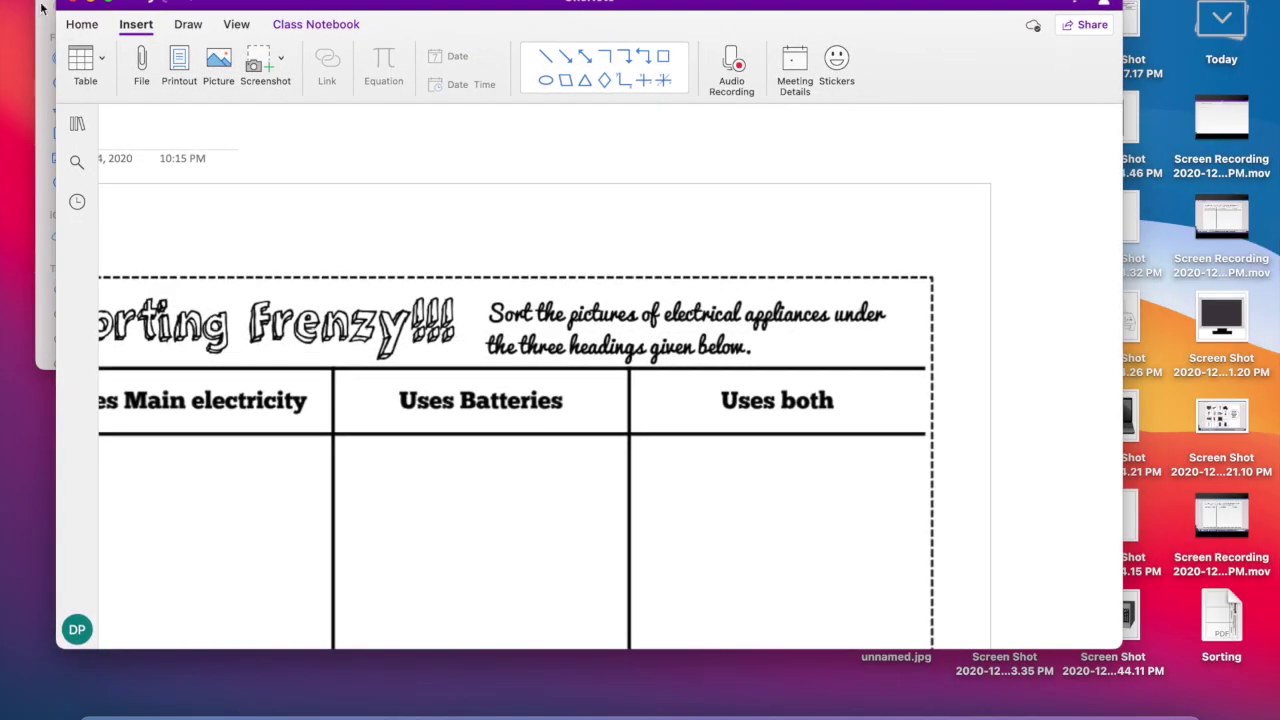
{"action": "left_click", "coordinate": [42, 8]}
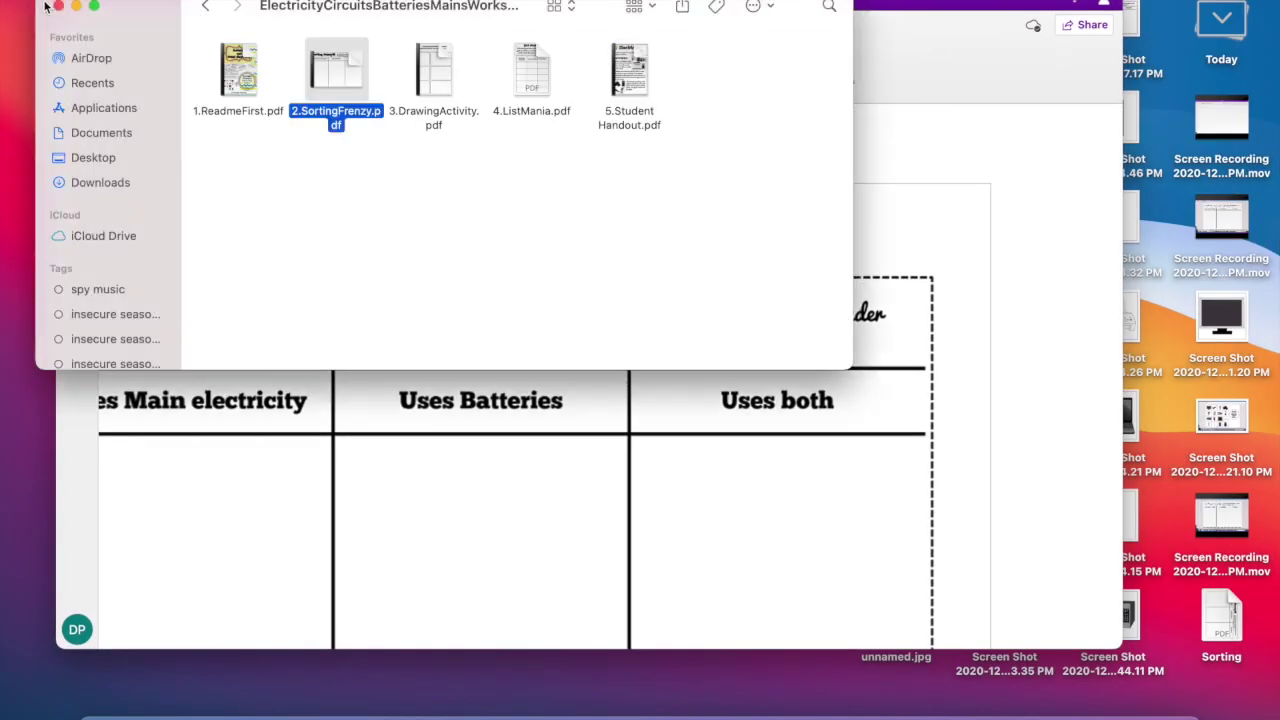
Open 2.SortingFrenzy.pdf, screenshot the TV picture, then minimize Preview and Finder.
{"action": "double_click", "coordinate": [310, 65]}
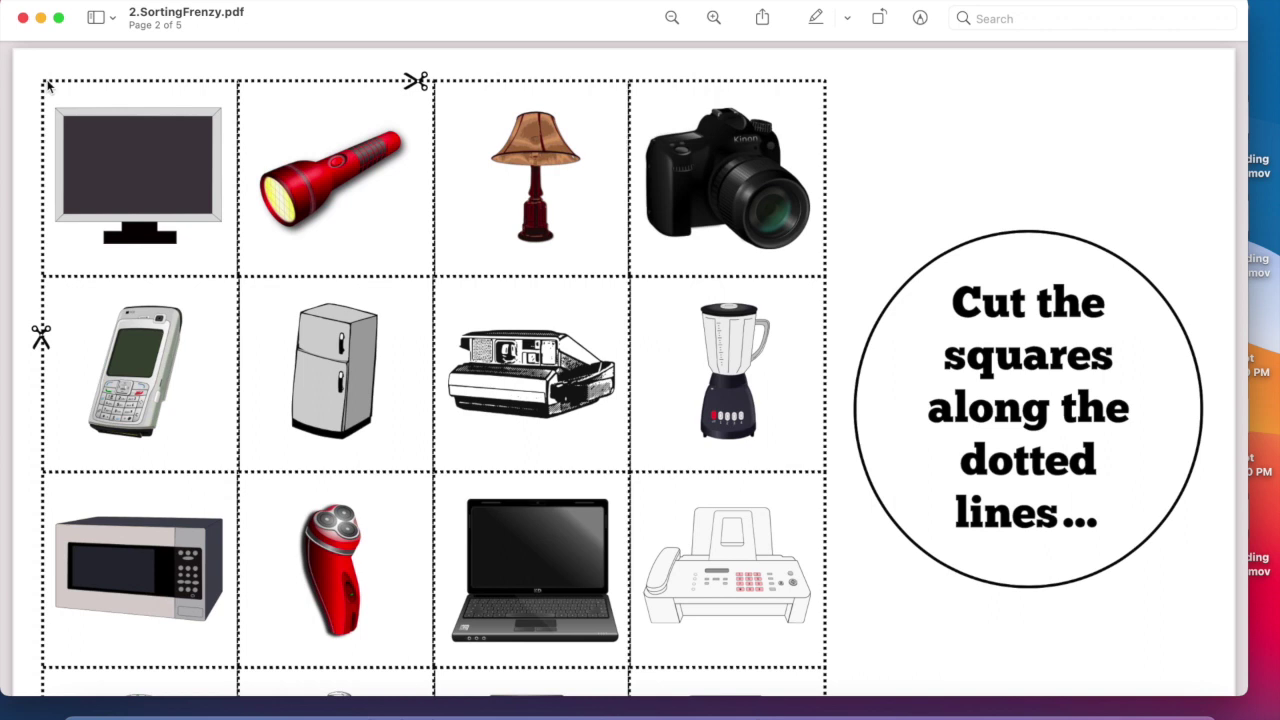
{"action": "key", "text": "super+shift+4"}
{"action": "left_click_drag", "start_coordinate": [48, 86], "coordinate": [230, 271]}
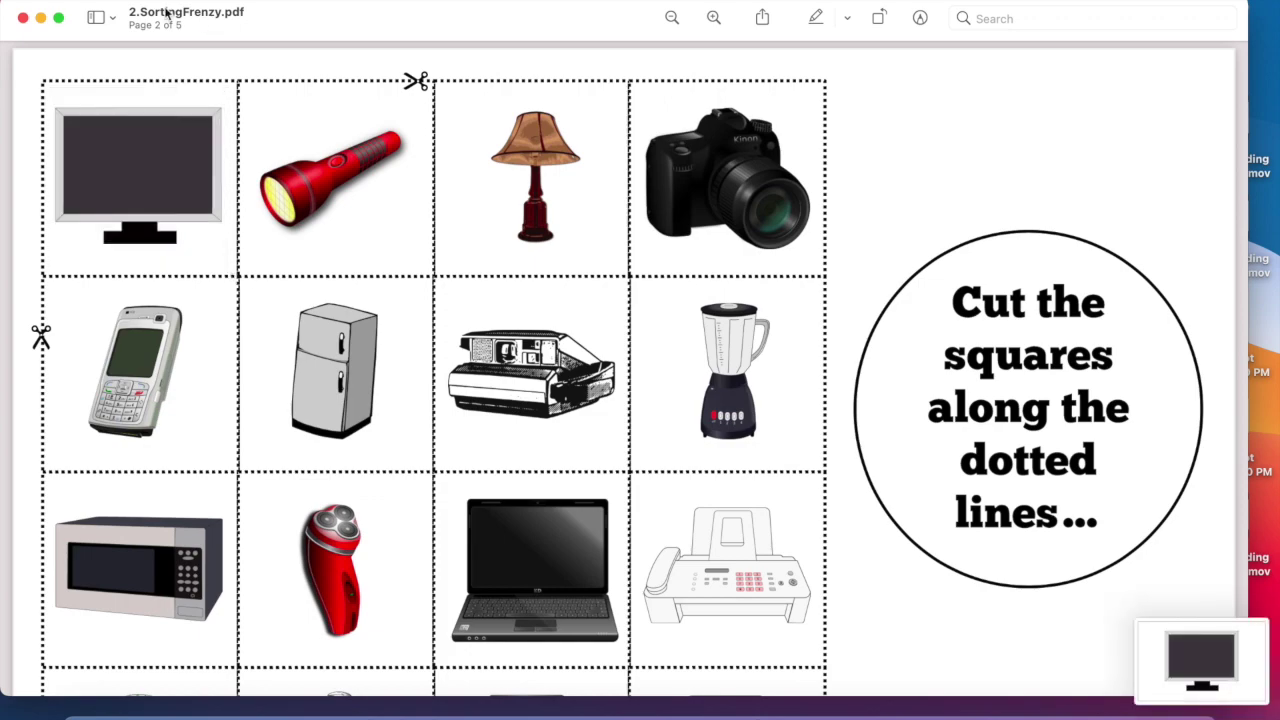
{"action": "left_click", "coordinate": [41, 19]}
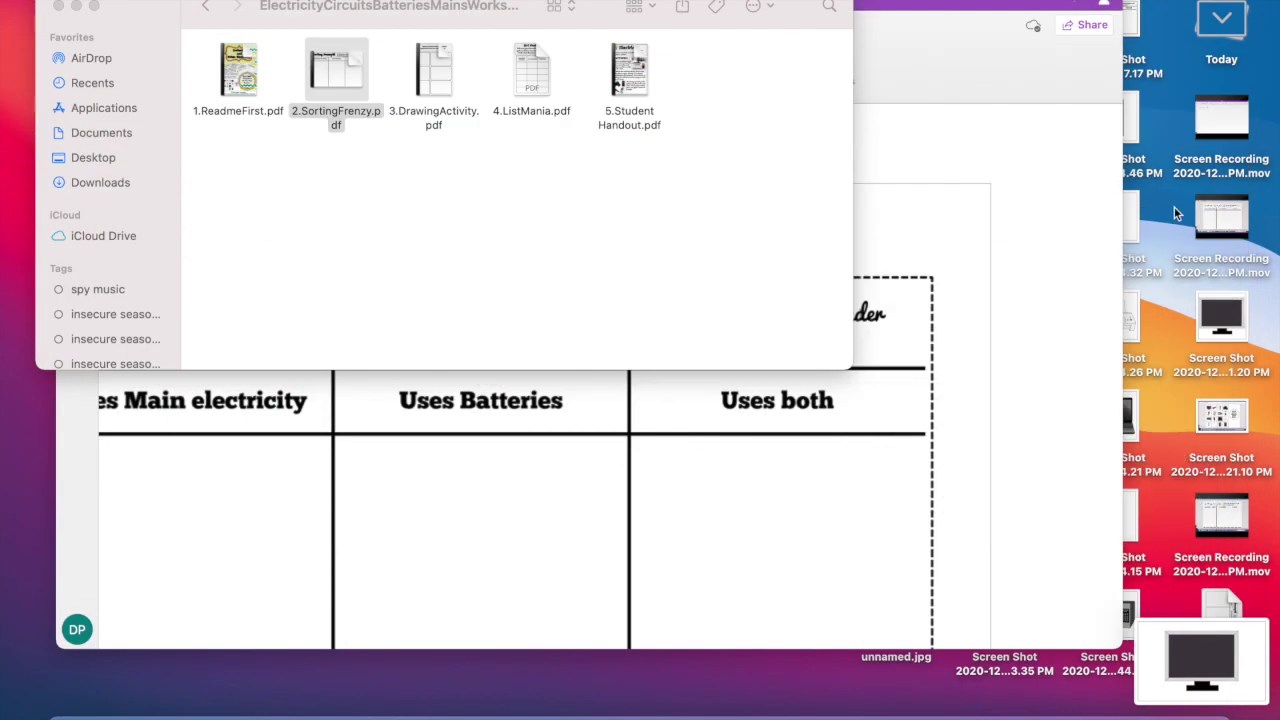
{"action": "left_click", "coordinate": [78, 5]}
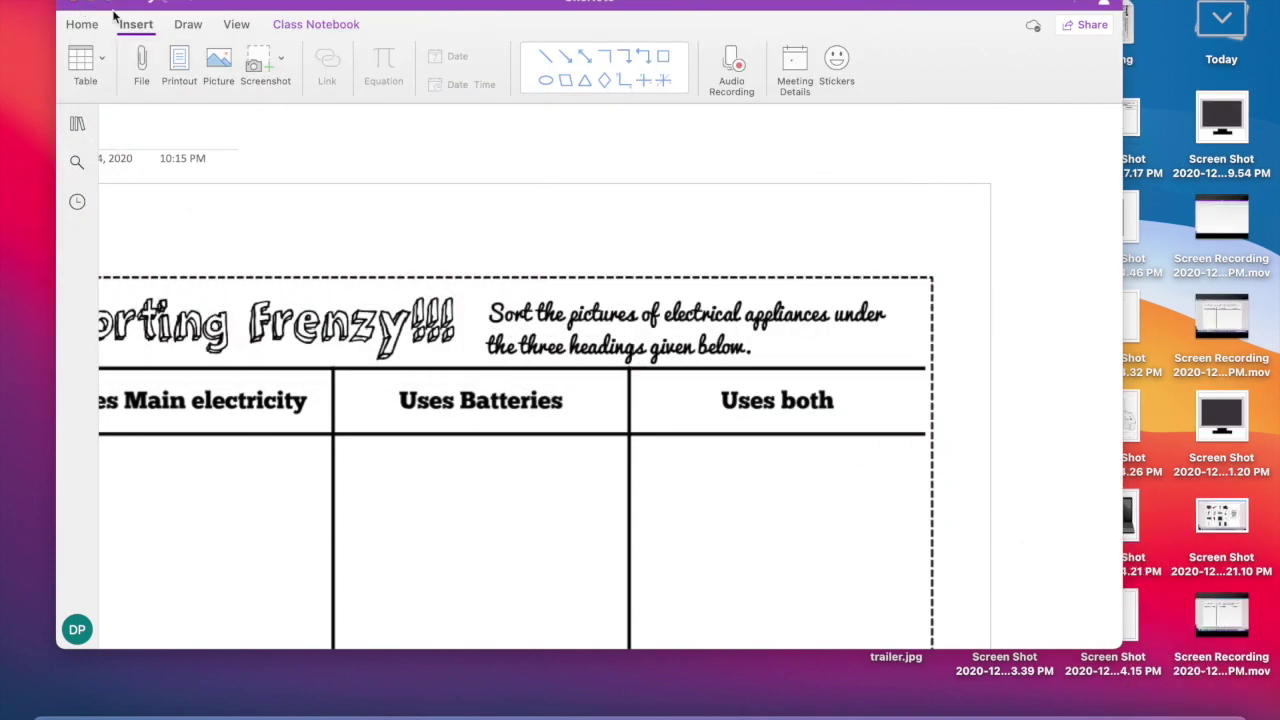
Return OneNote to full screen, look over the sorting table, and open Insert > Picture.
{"action": "left_click", "coordinate": [113, 4]}
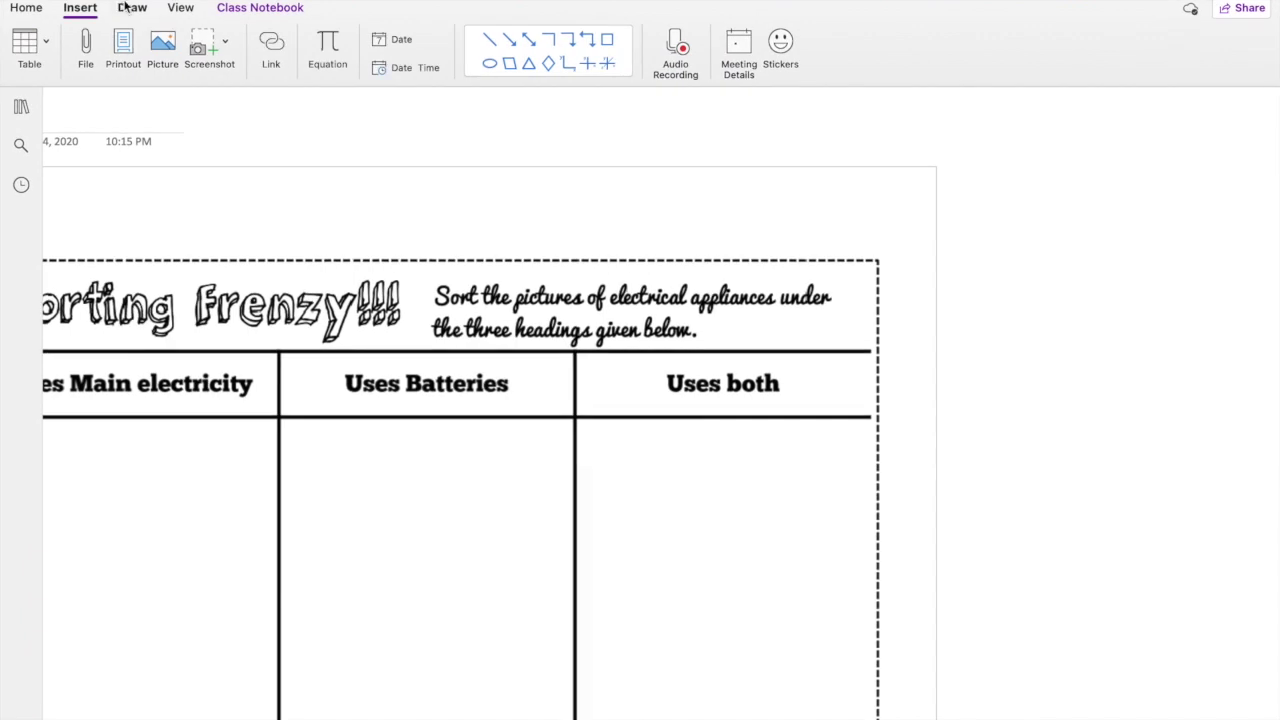
{"action": "scroll", "coordinate": [337, 171], "scroll_direction": "down", "scroll_amount": 10}
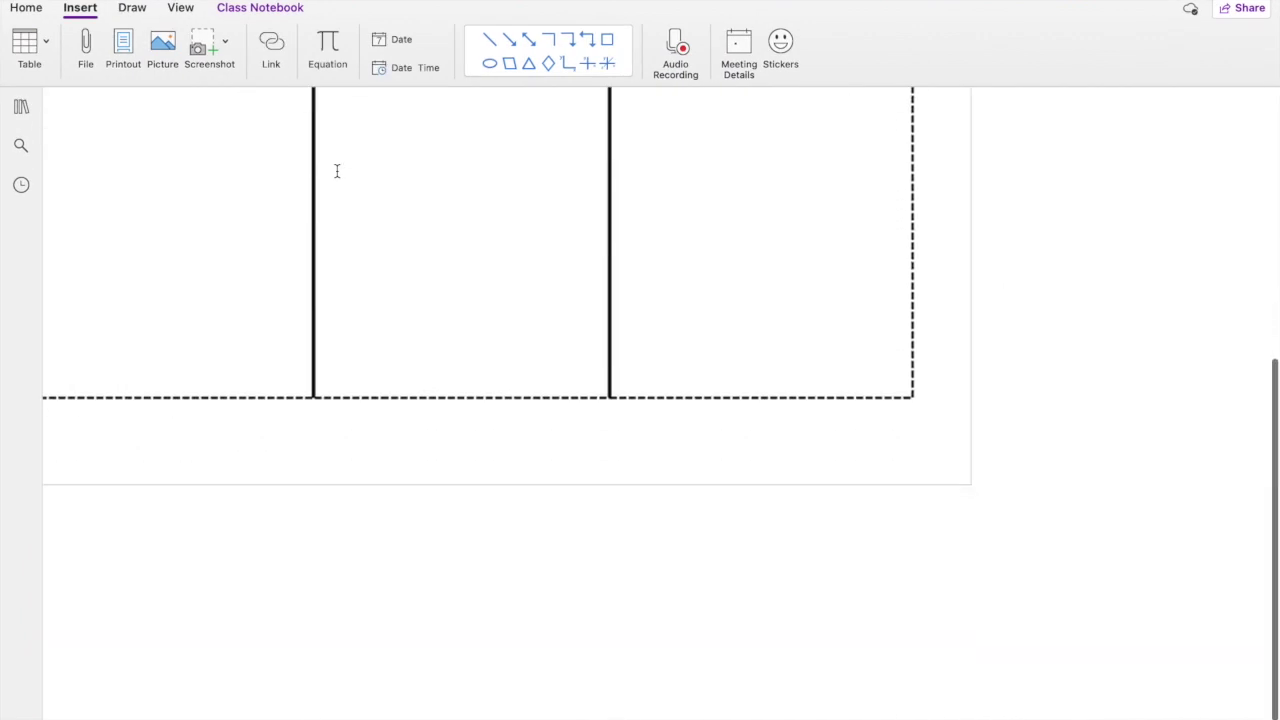
{"action": "scroll", "coordinate": [337, 171], "scroll_direction": "up", "scroll_amount": 5}
{"action": "scroll", "coordinate": [337, 171], "scroll_direction": "right", "scroll_amount": 2}
{"action": "scroll", "coordinate": [337, 171], "scroll_direction": "down", "scroll_amount": 5}
{"action": "scroll", "coordinate": [337, 171], "scroll_direction": "left", "scroll_amount": 2}
{"action": "scroll", "coordinate": [337, 171], "scroll_direction": "up", "scroll_amount": 5}
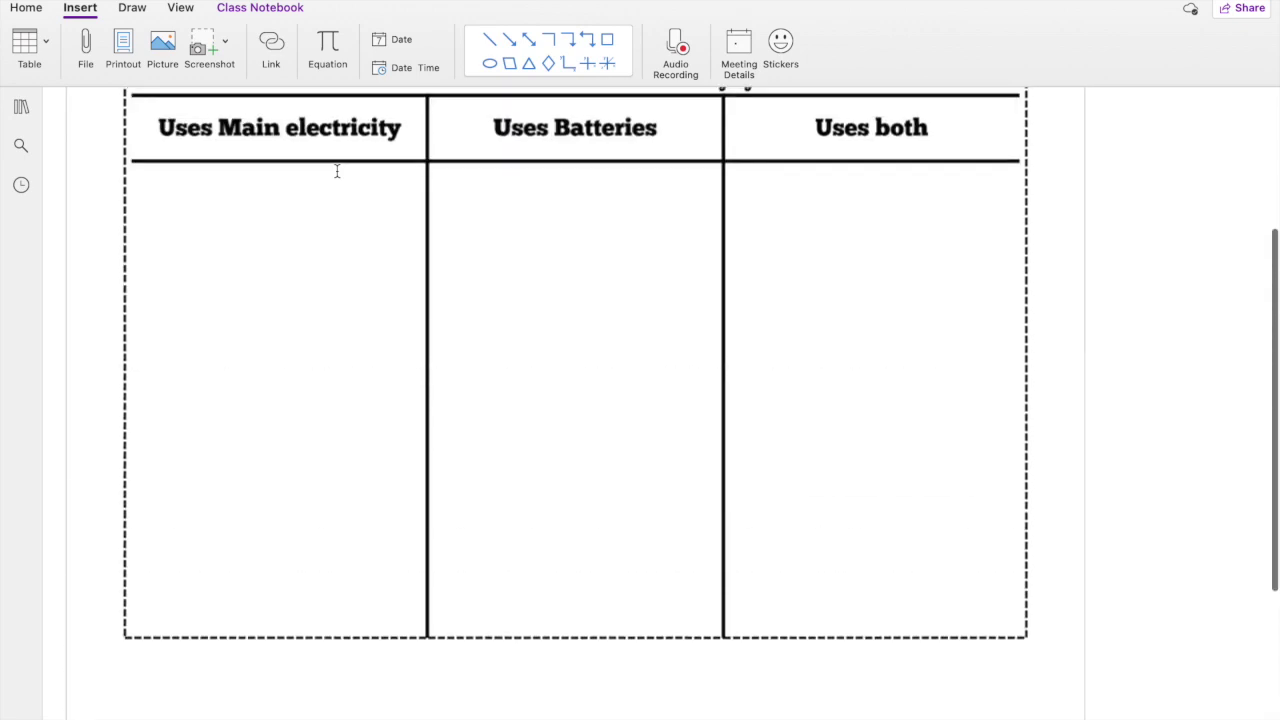
{"action": "scroll", "coordinate": [337, 171], "scroll_direction": "right", "scroll_amount": 2}
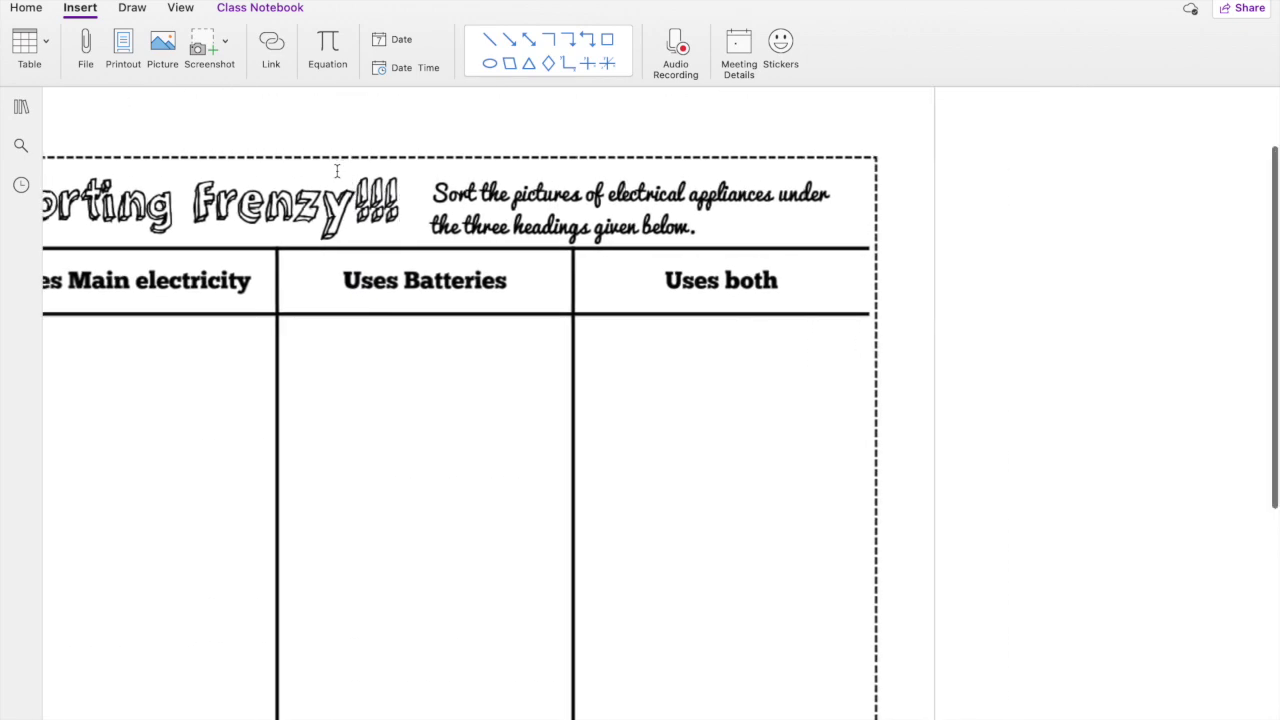
{"action": "scroll", "coordinate": [337, 171], "scroll_direction": "up", "scroll_amount": 2}
{"action": "scroll", "coordinate": [337, 171], "scroll_direction": "up", "scroll_amount": 1}
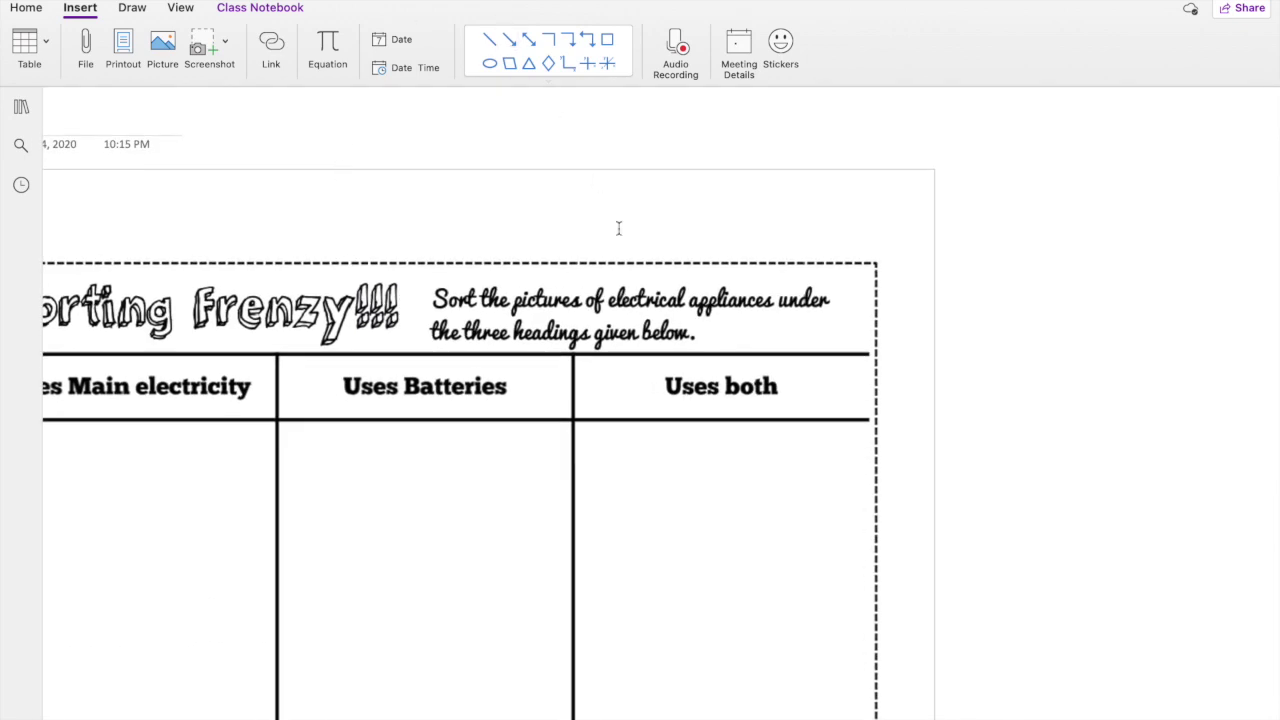
{"action": "scroll", "coordinate": [1030, 390], "scroll_direction": "down", "scroll_amount": 10}
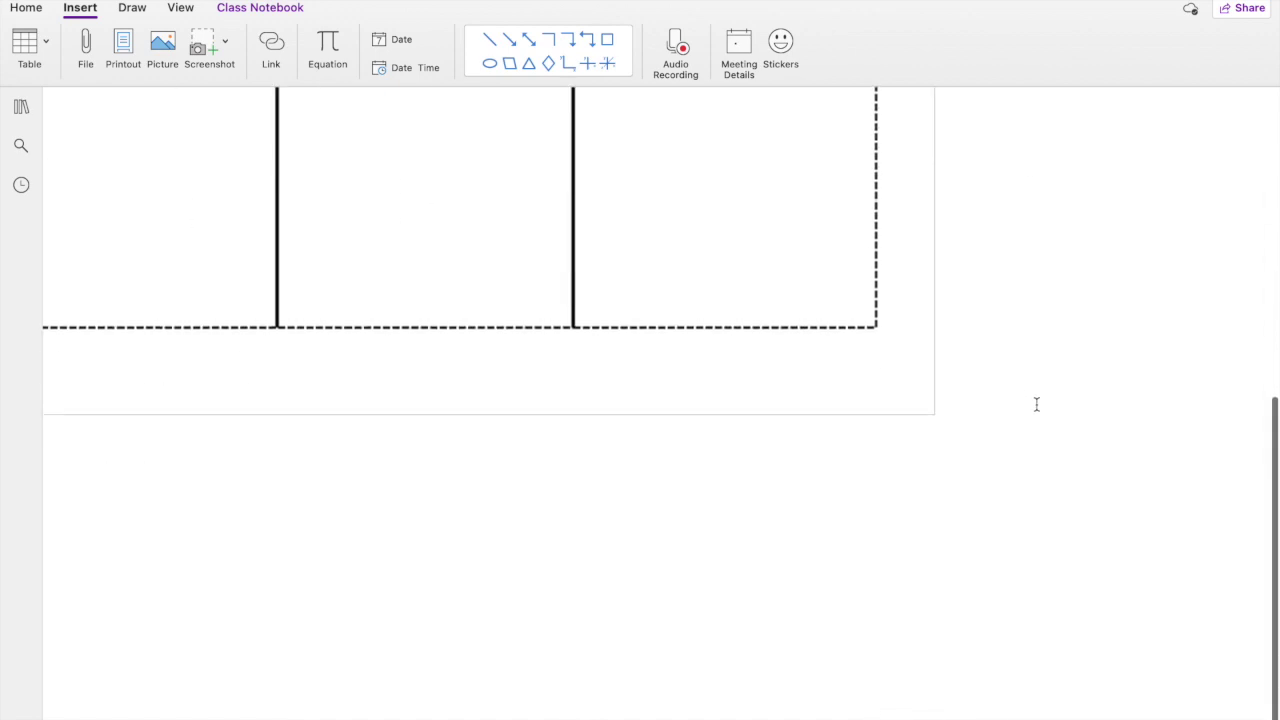
{"action": "scroll", "coordinate": [565, 541], "scroll_direction": "left", "scroll_amount": 2}
{"action": "scroll", "coordinate": [565, 541], "scroll_direction": "up", "scroll_amount": 10}
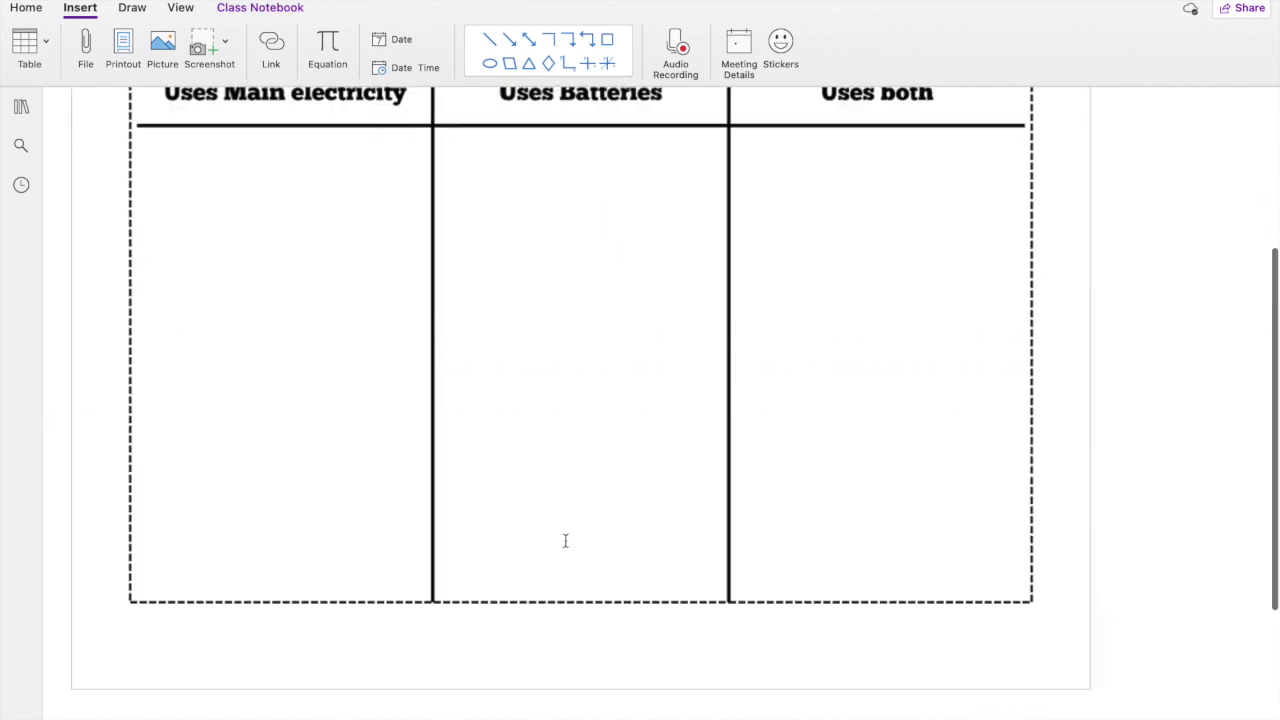
{"action": "left_click", "coordinate": [160, 43]}
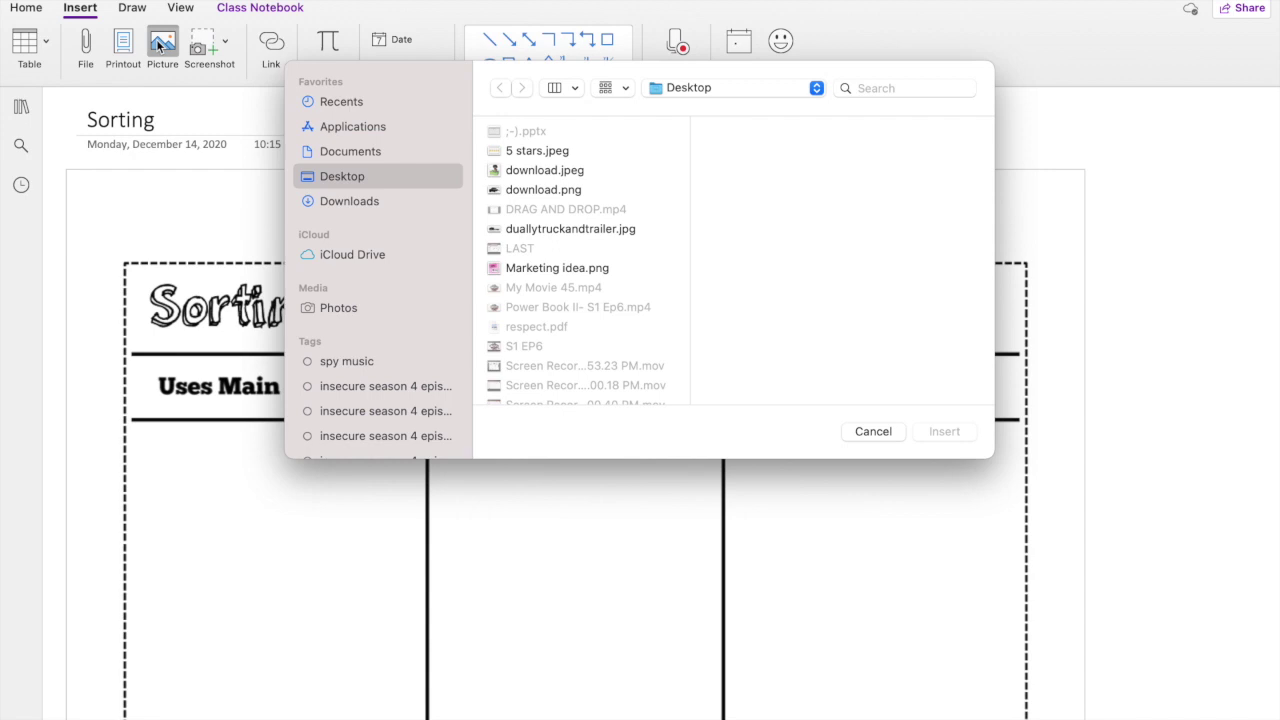
Shift-select six appliance screenshots, starting with the monitor, and insert them.
{"action": "scroll", "coordinate": [531, 282], "scroll_direction": "down", "scroll_amount": 15}
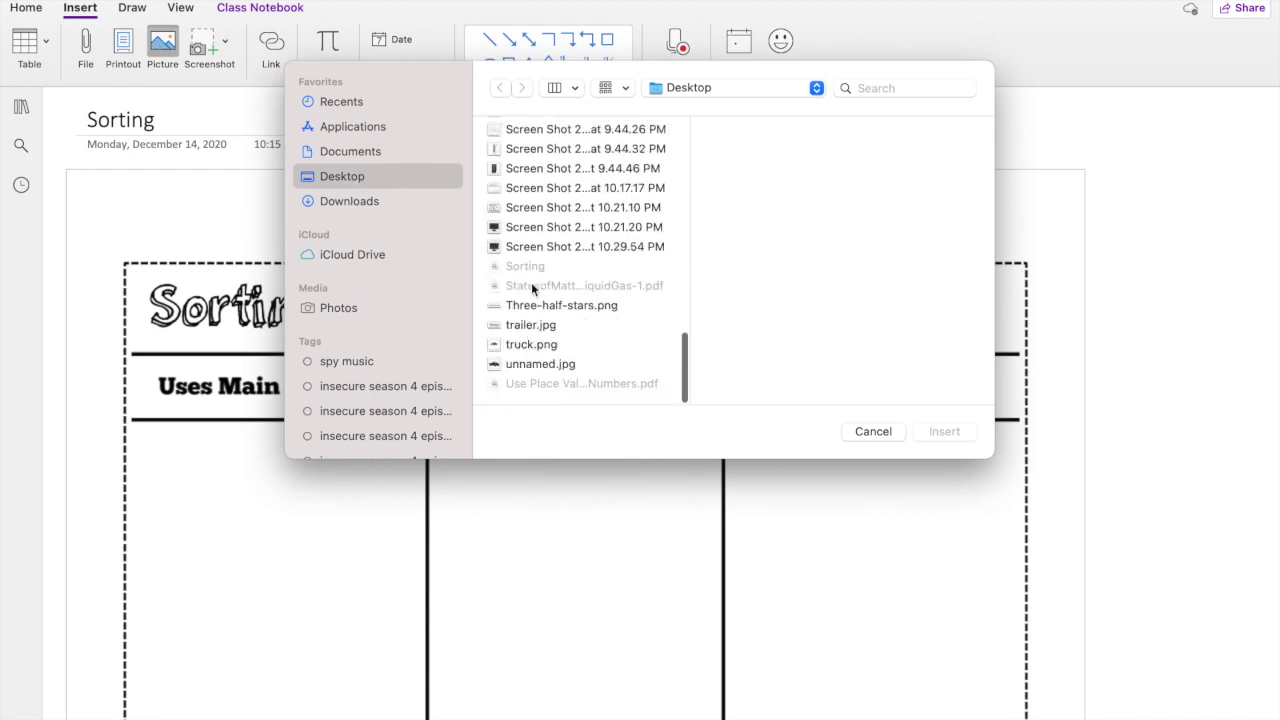
{"action": "scroll", "coordinate": [531, 282], "scroll_direction": "up", "scroll_amount": 5}
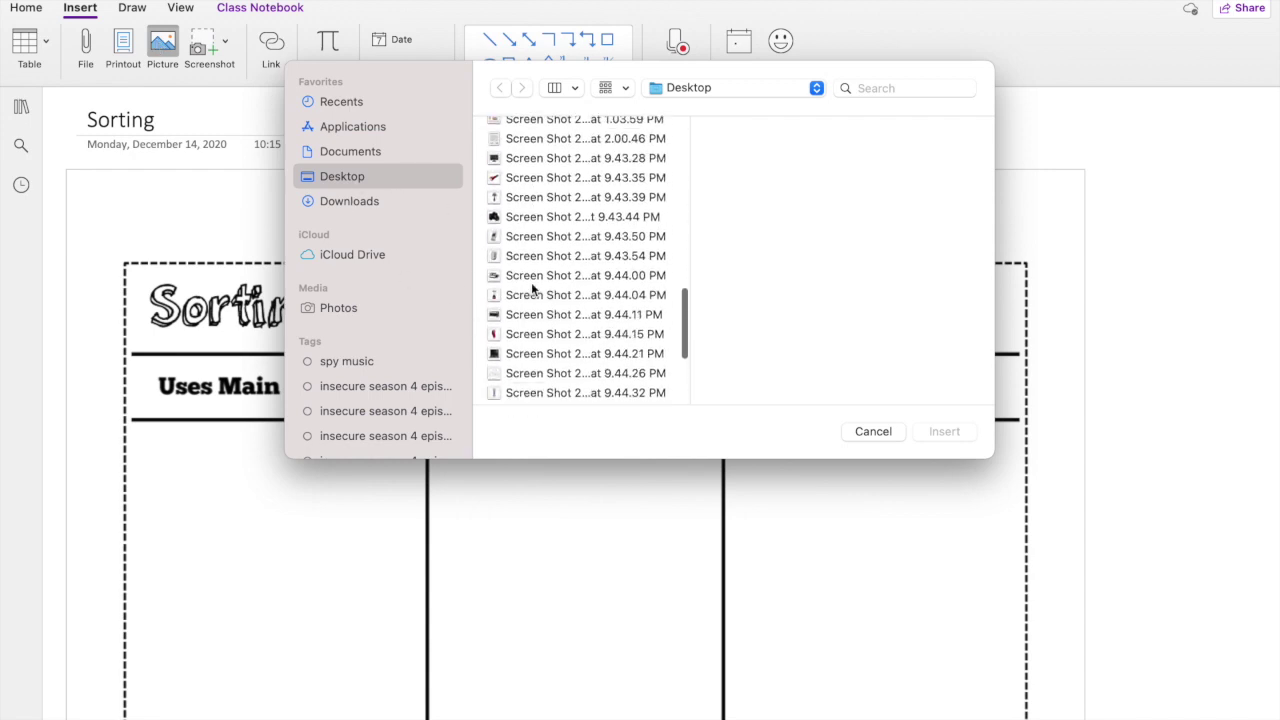
{"action": "left_click", "coordinate": [524, 160]}
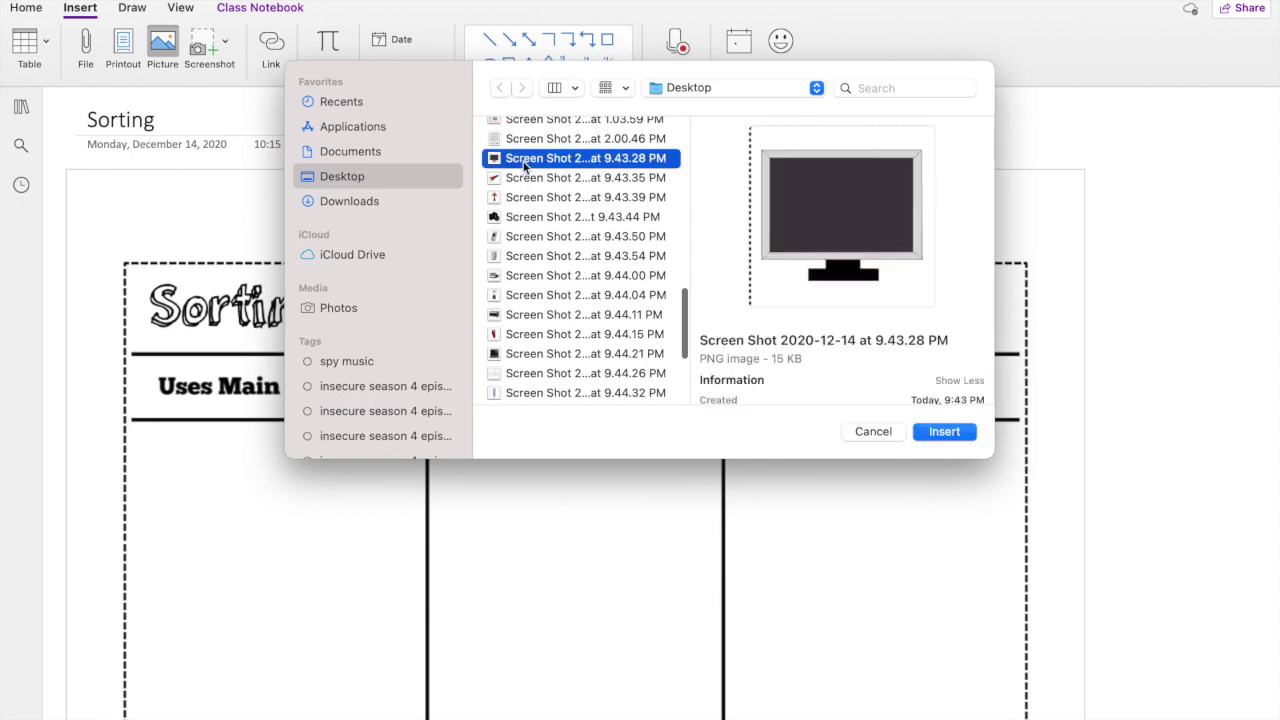
{"action": "left_click", "coordinate": [549, 256], "text": "shift"}
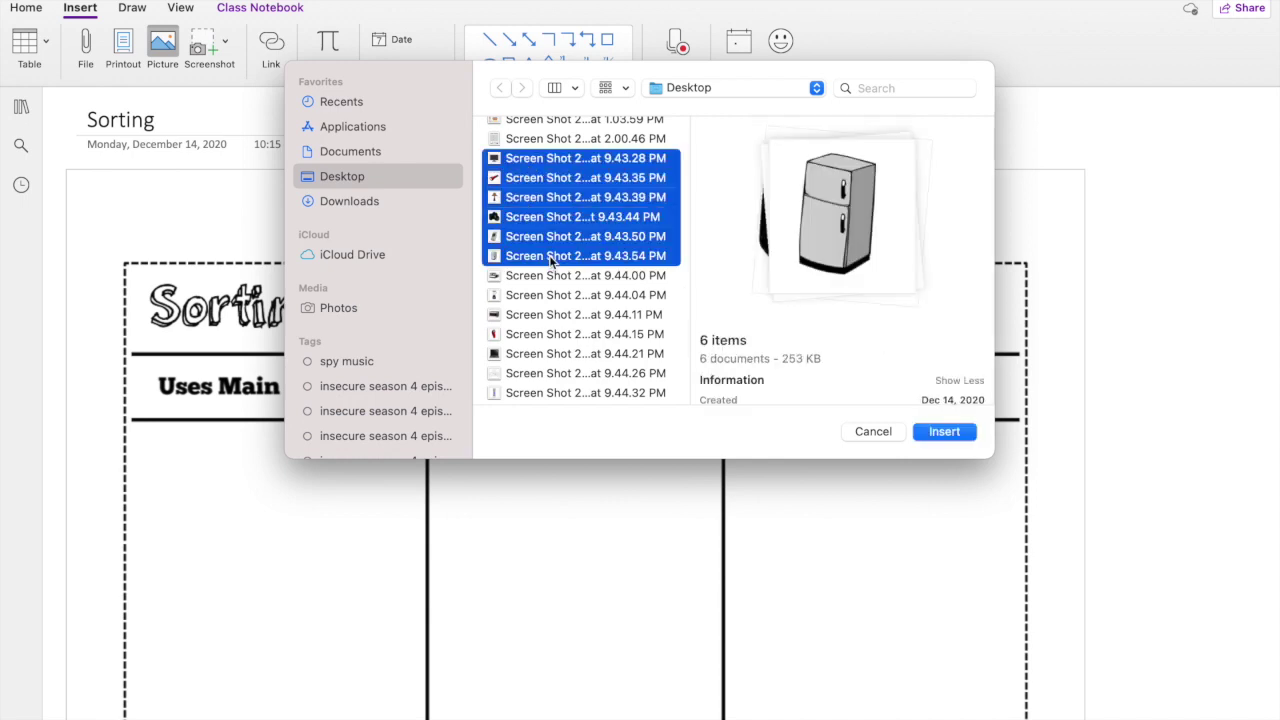
{"action": "left_click", "coordinate": [944, 431]}
Review the inserted pictures, then undo the insertion.
{"action": "scroll", "coordinate": [940, 434], "scroll_direction": "up", "scroll_amount": 5}
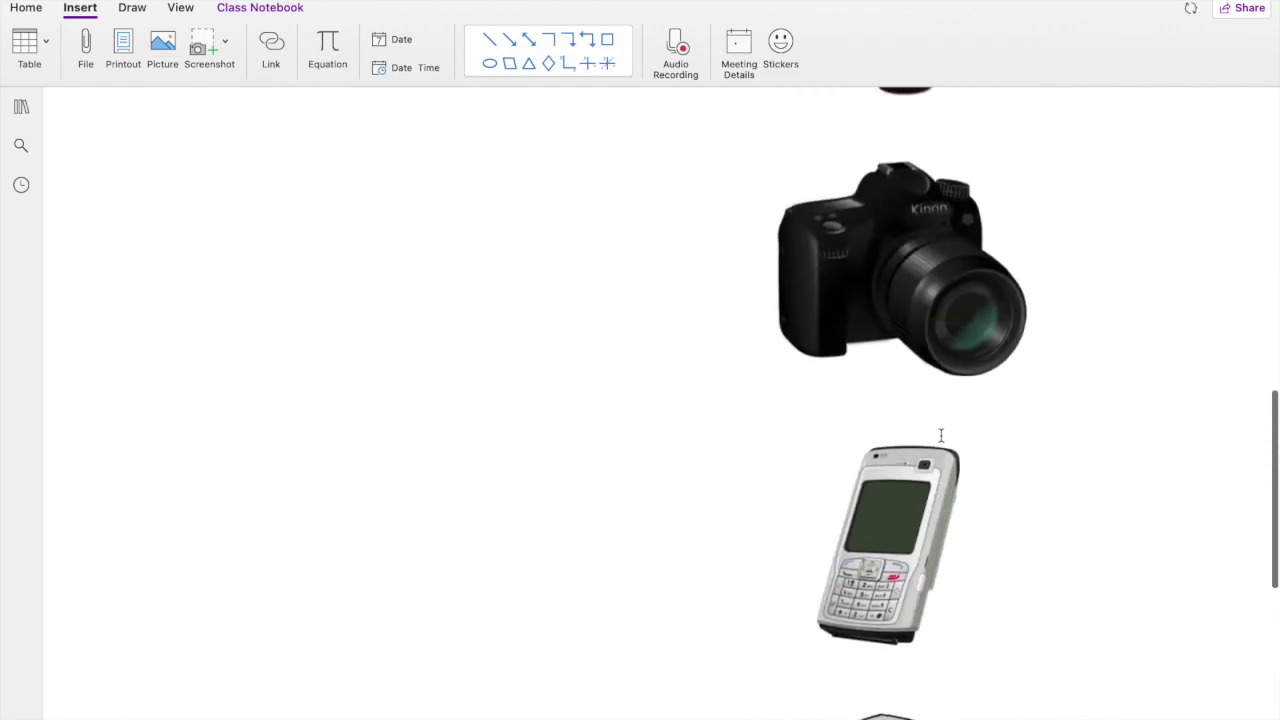
{"action": "scroll", "coordinate": [940, 434], "scroll_direction": "up", "scroll_amount": 10}
{"action": "scroll", "coordinate": [940, 434], "scroll_direction": "down", "scroll_amount": 2}
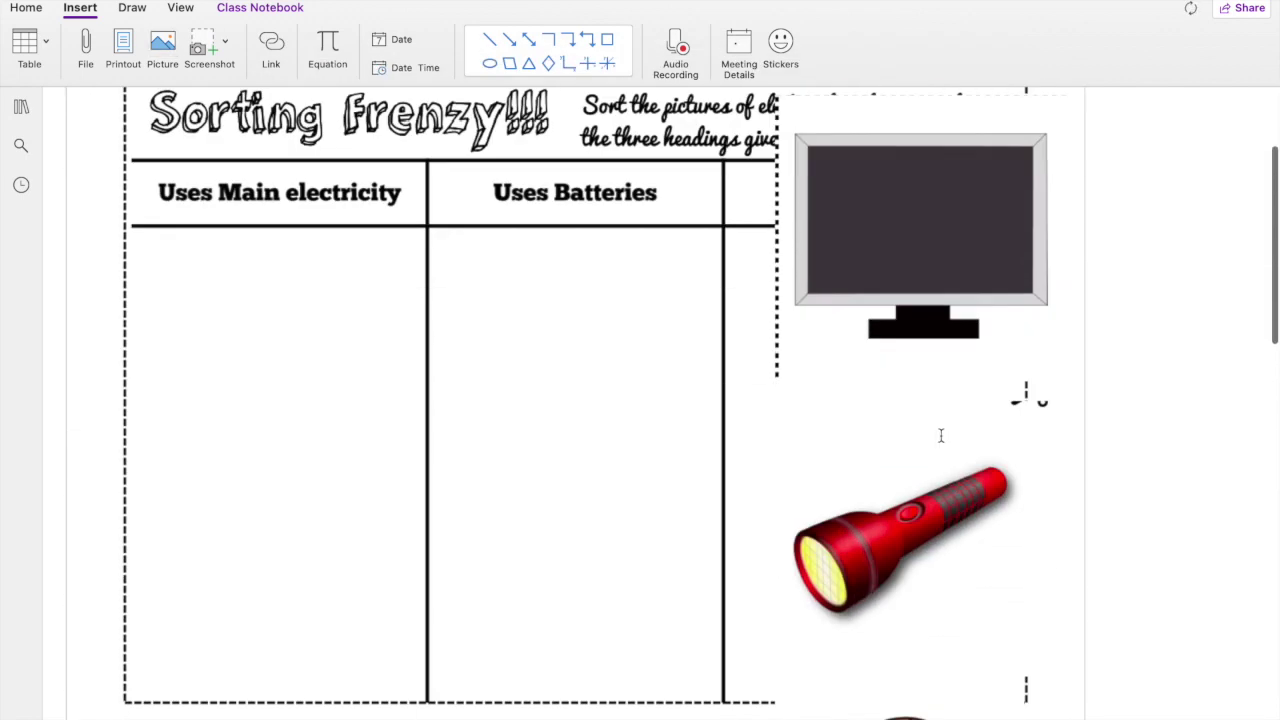
{"action": "scroll", "coordinate": [940, 435], "scroll_direction": "down", "scroll_amount": 2}
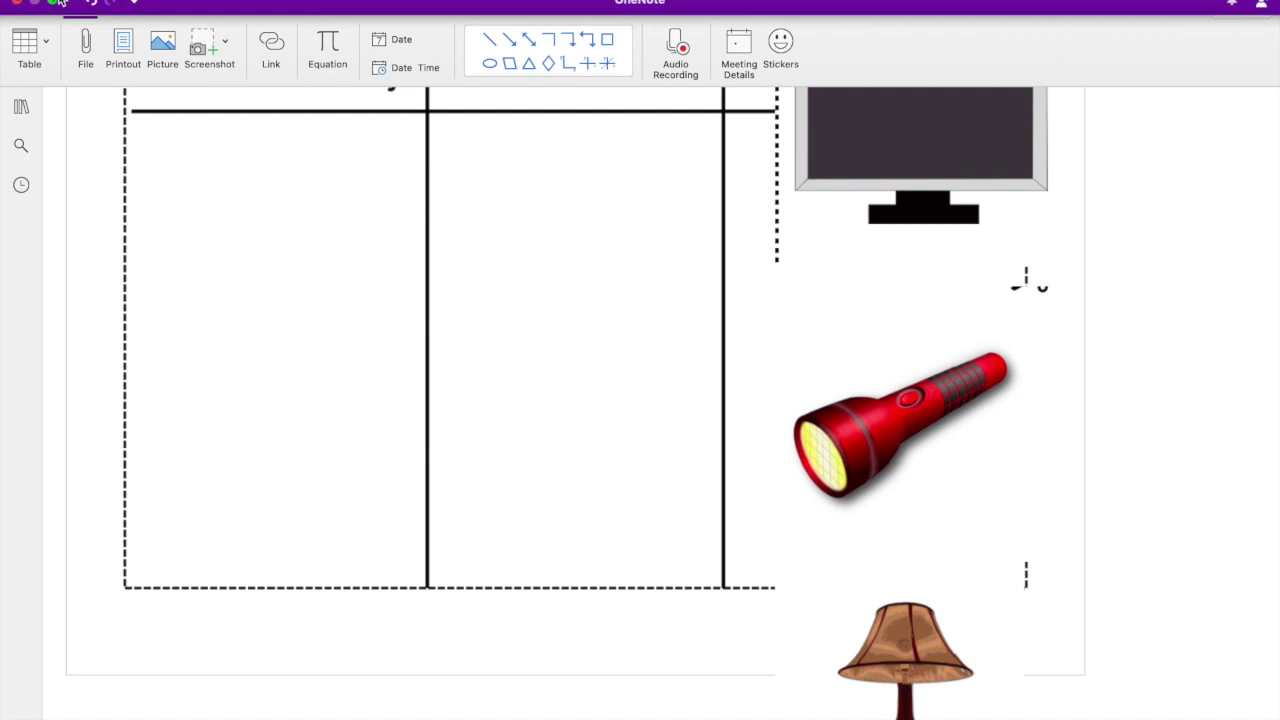
{"action": "left_click", "coordinate": [90, 3]}
{"action": "scroll", "coordinate": [591, 323], "scroll_direction": "up", "scroll_amount": 4}
Insert five Desktop appliance screenshots, monitor onward, to the right of the table.
{"action": "scroll", "coordinate": [591, 323], "scroll_direction": "right", "scroll_amount": 3}
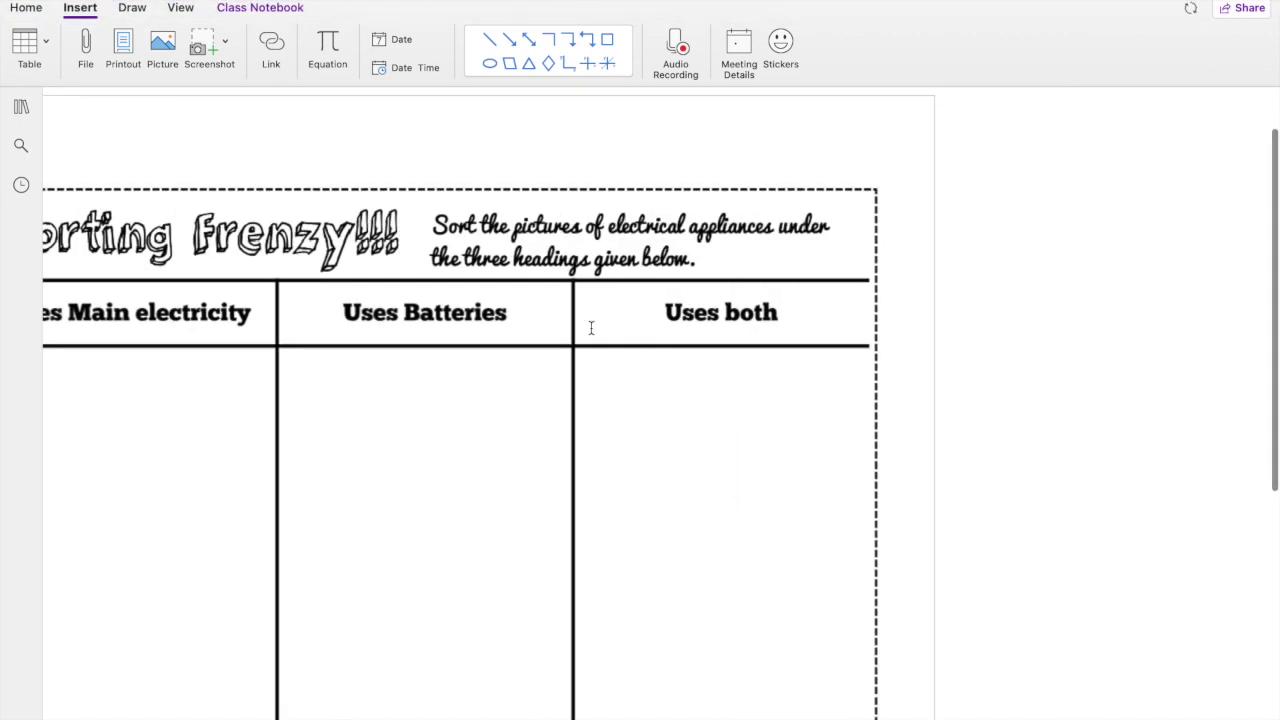
{"action": "left_click", "coordinate": [1017, 286]}
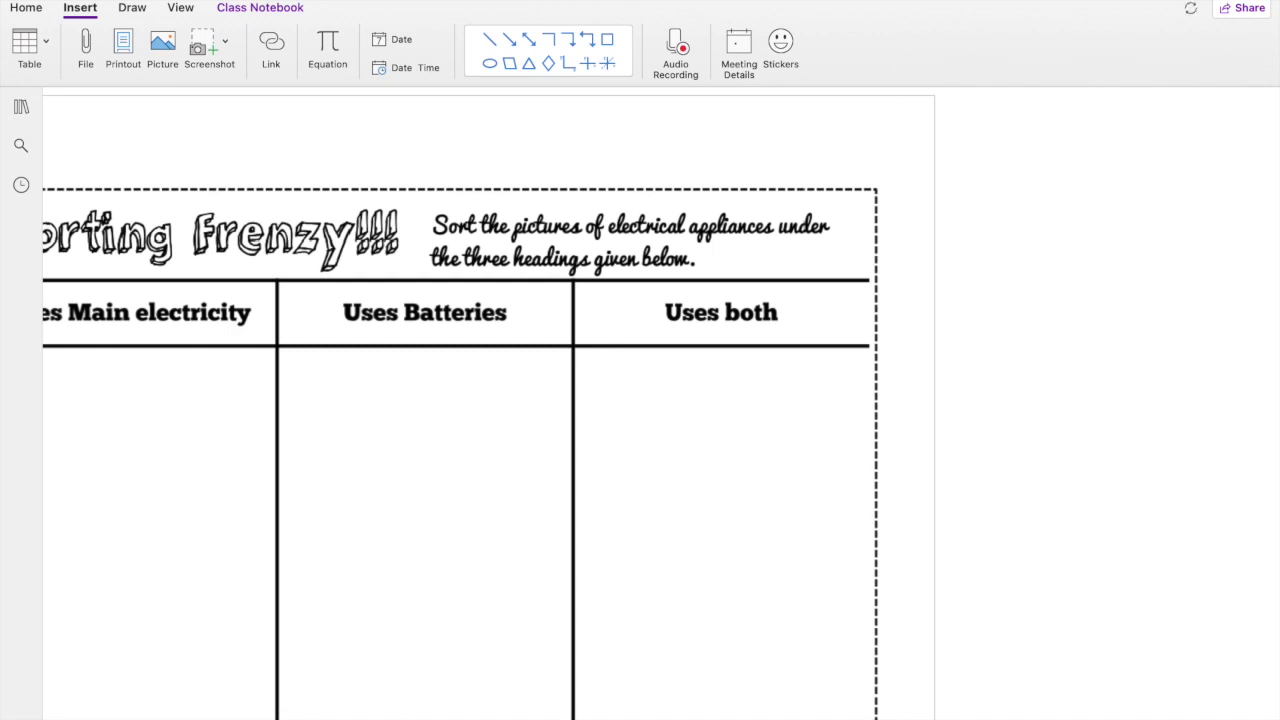
{"action": "left_click", "coordinate": [157, 55]}
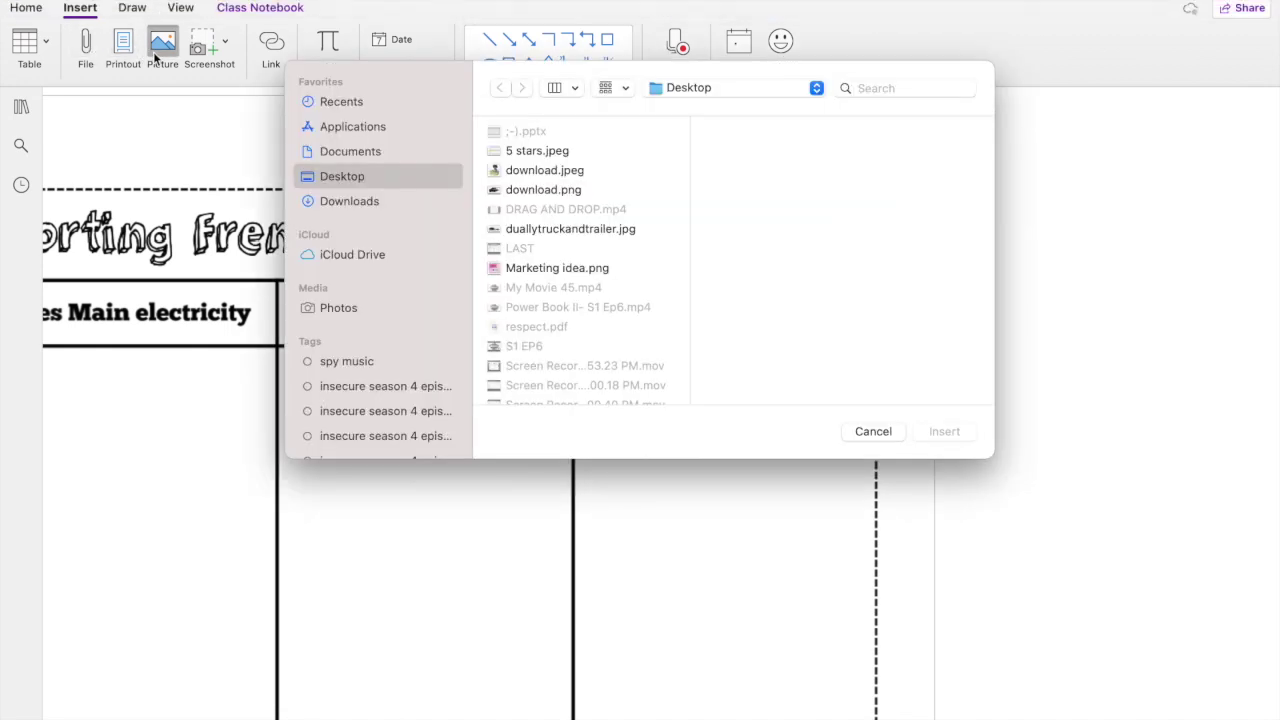
{"action": "scroll", "coordinate": [538, 255], "scroll_direction": "down", "scroll_amount": 8}
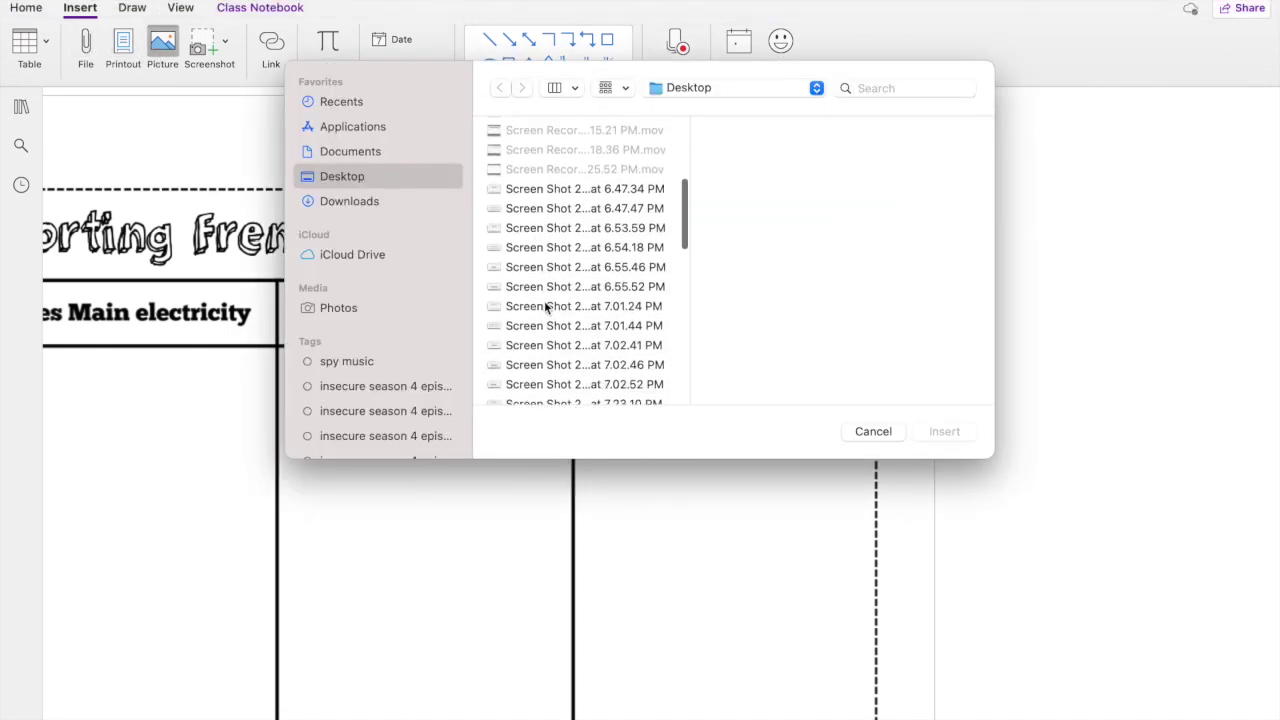
{"action": "scroll", "coordinate": [545, 306], "scroll_direction": "down", "scroll_amount": 15}
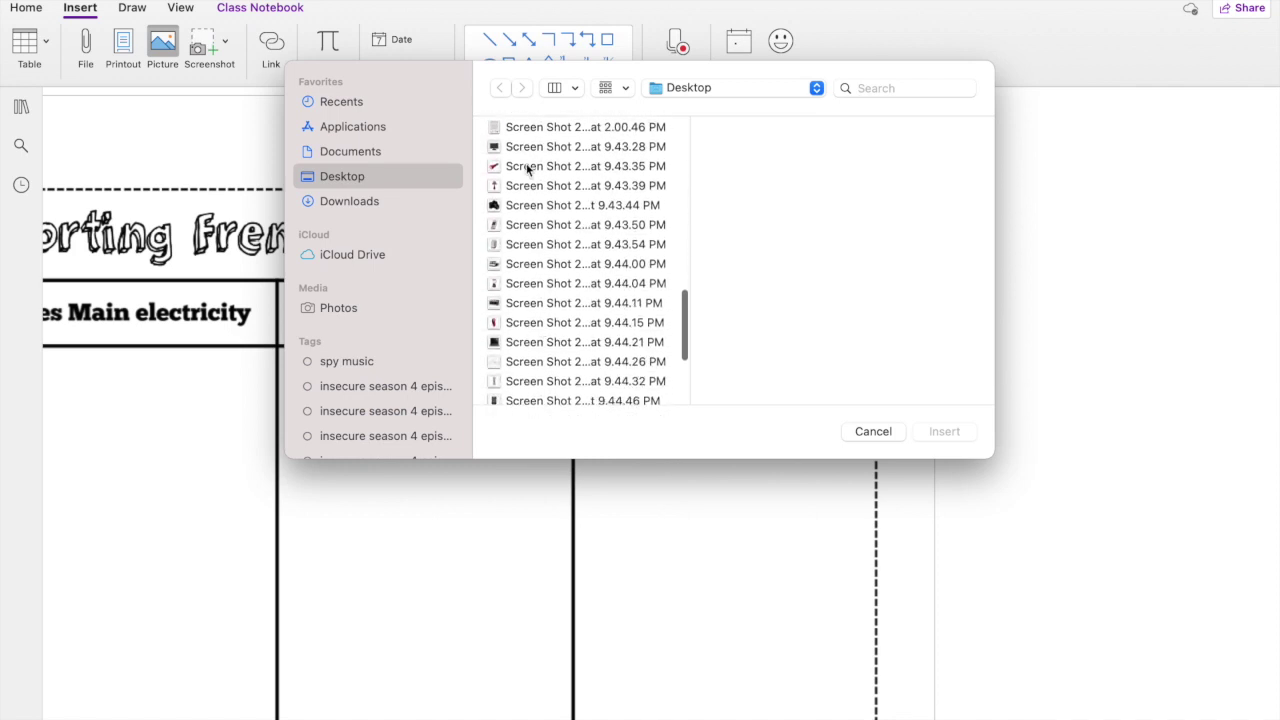
{"action": "left_click", "coordinate": [524, 147]}
{"action": "left_click", "coordinate": [533, 225], "text": "shift"}
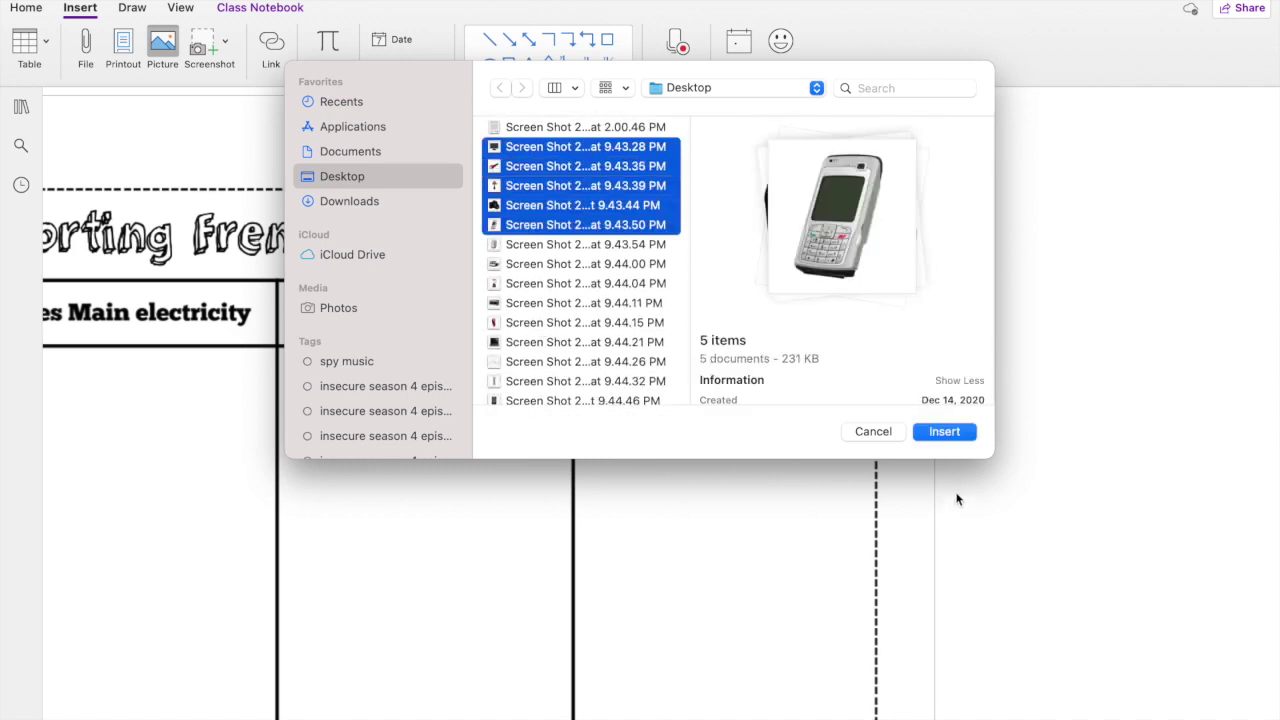
{"action": "left_click", "coordinate": [944, 432]}
{"action": "scroll", "coordinate": [951, 430], "scroll_direction": "down", "scroll_amount": 10}
Shrink the phone picture and move it up onto the lamp.
{"action": "scroll", "coordinate": [951, 430], "scroll_direction": "up", "scroll_amount": 10}
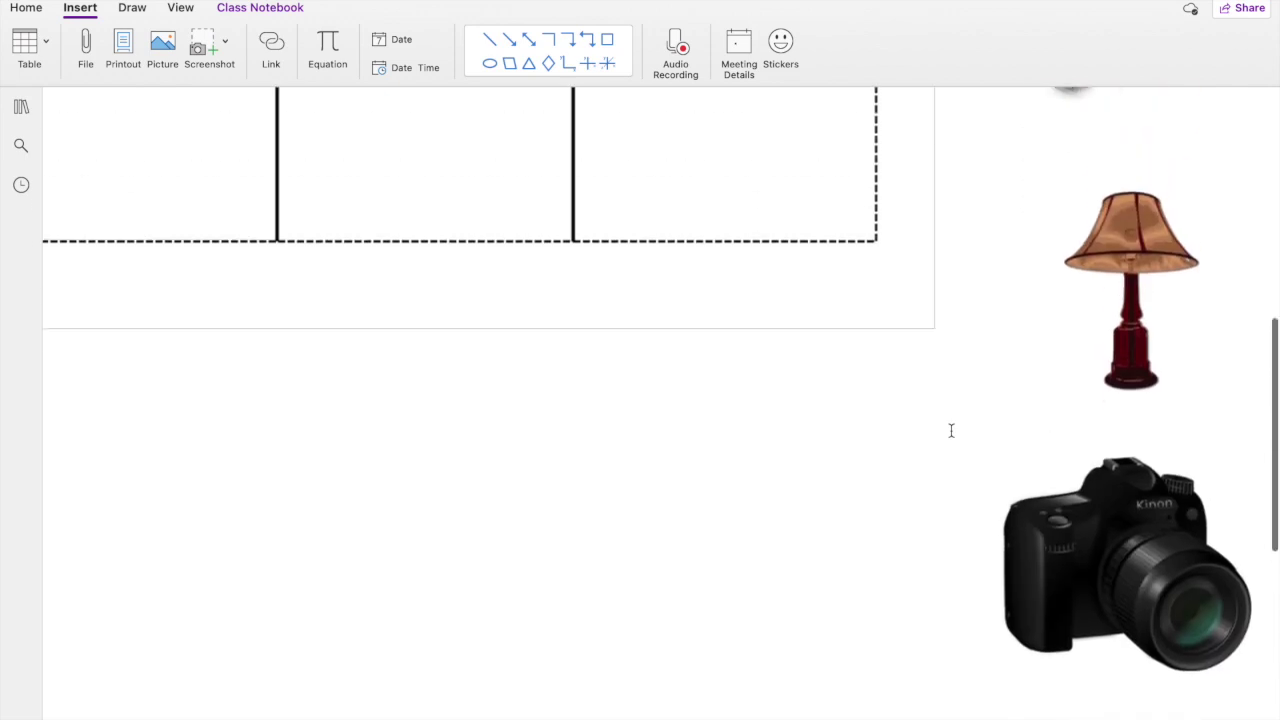
{"action": "scroll", "coordinate": [951, 430], "scroll_direction": "down", "scroll_amount": 10}
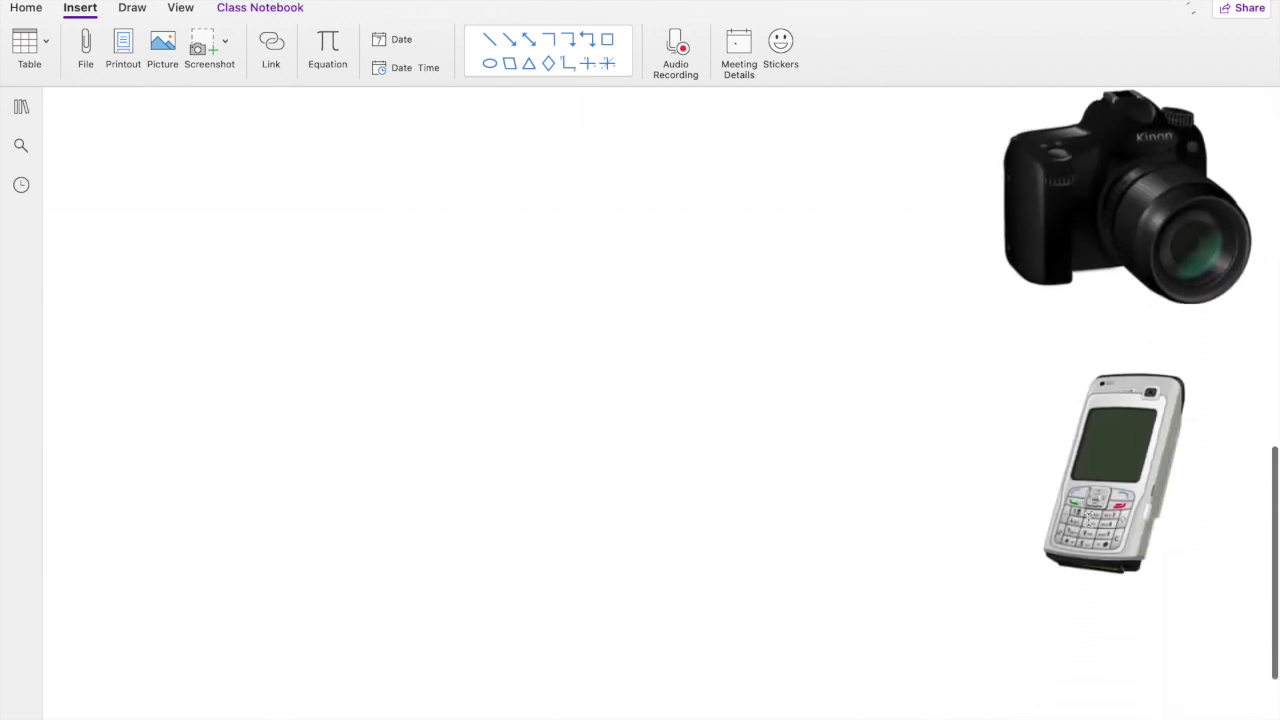
{"action": "left_click", "coordinate": [1087, 518]}
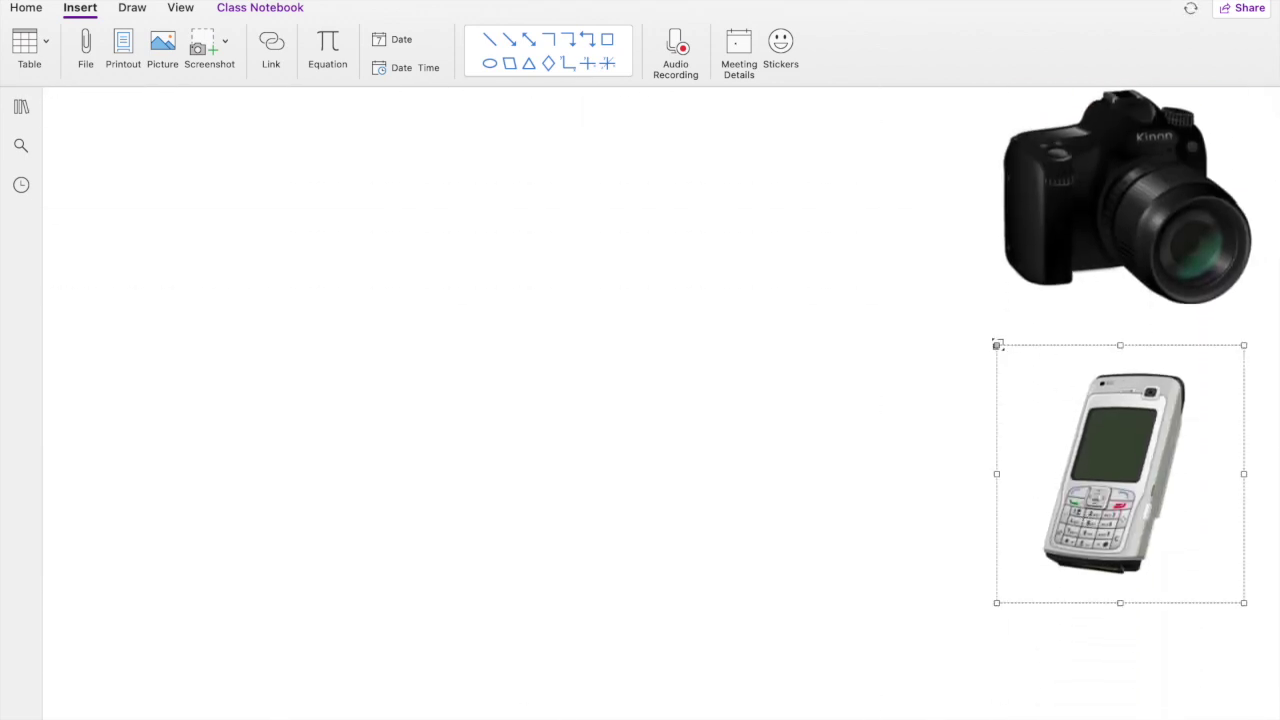
{"action": "left_click_drag", "start_coordinate": [996, 346], "coordinate": [1116, 470]}
{"action": "left_click_drag", "start_coordinate": [1201, 530], "coordinate": [1115, 173]}
{"action": "scroll", "coordinate": [1120, 250], "scroll_direction": "up", "scroll_amount": 1}
{"action": "scroll", "coordinate": [1130, 437], "scroll_direction": "up", "scroll_amount": 3}
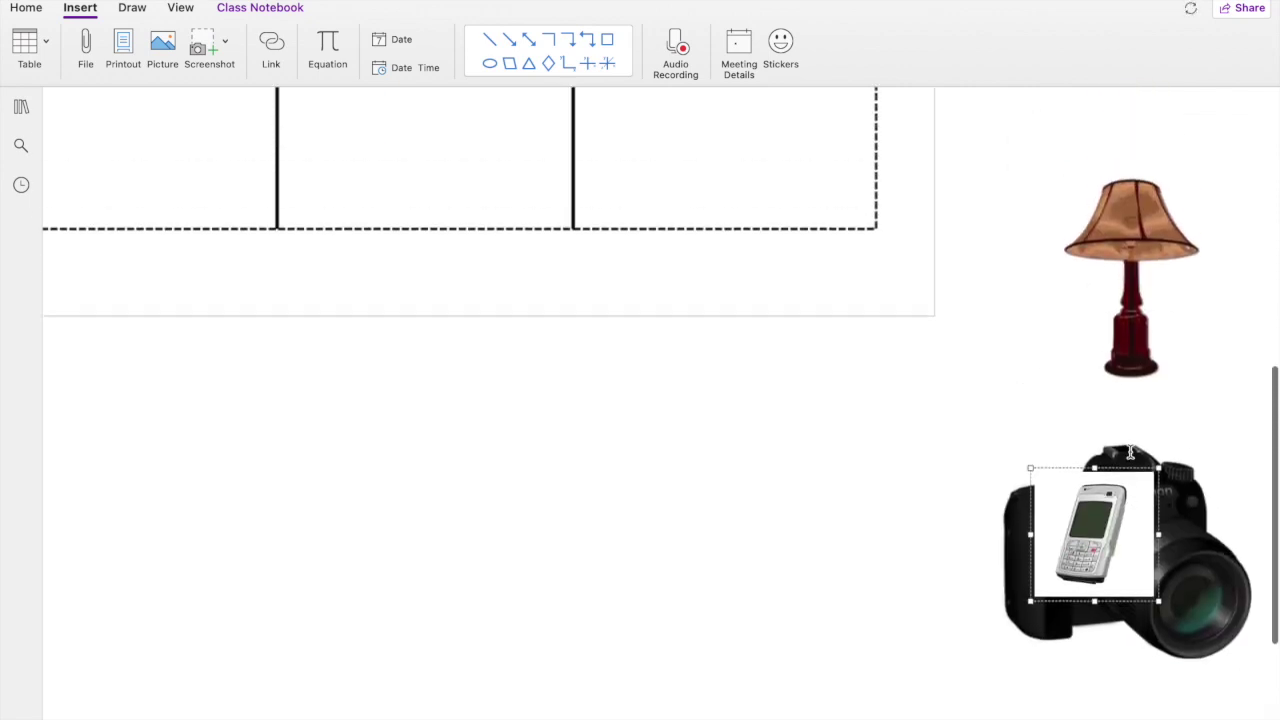
{"action": "left_click_drag", "start_coordinate": [1121, 566], "coordinate": [1101, 286]}
Shrink the camera, move it over the flashlight, then place the phone above it.
{"action": "left_click", "coordinate": [1055, 490]}
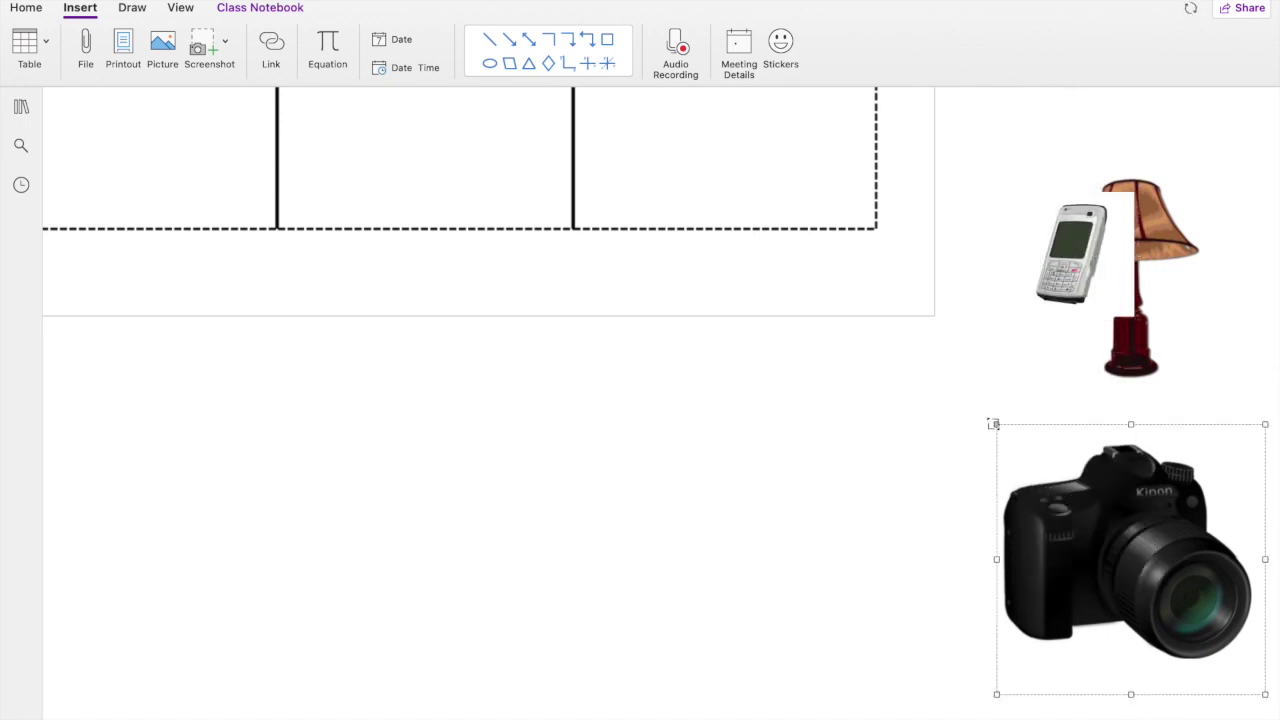
{"action": "left_click_drag", "start_coordinate": [993, 424], "coordinate": [1139, 569]}
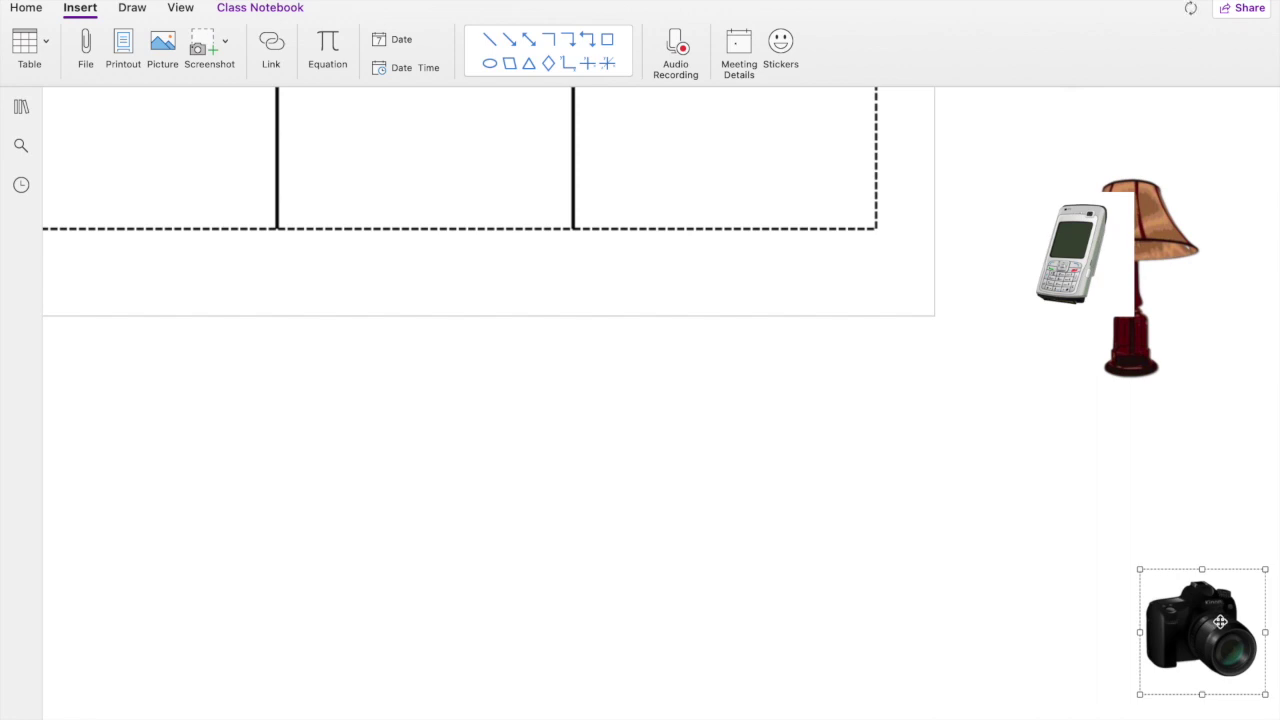
{"action": "left_click_drag", "start_coordinate": [1220, 622], "coordinate": [1124, 211]}
{"action": "scroll", "coordinate": [1122, 211], "scroll_direction": "up", "scroll_amount": 5}
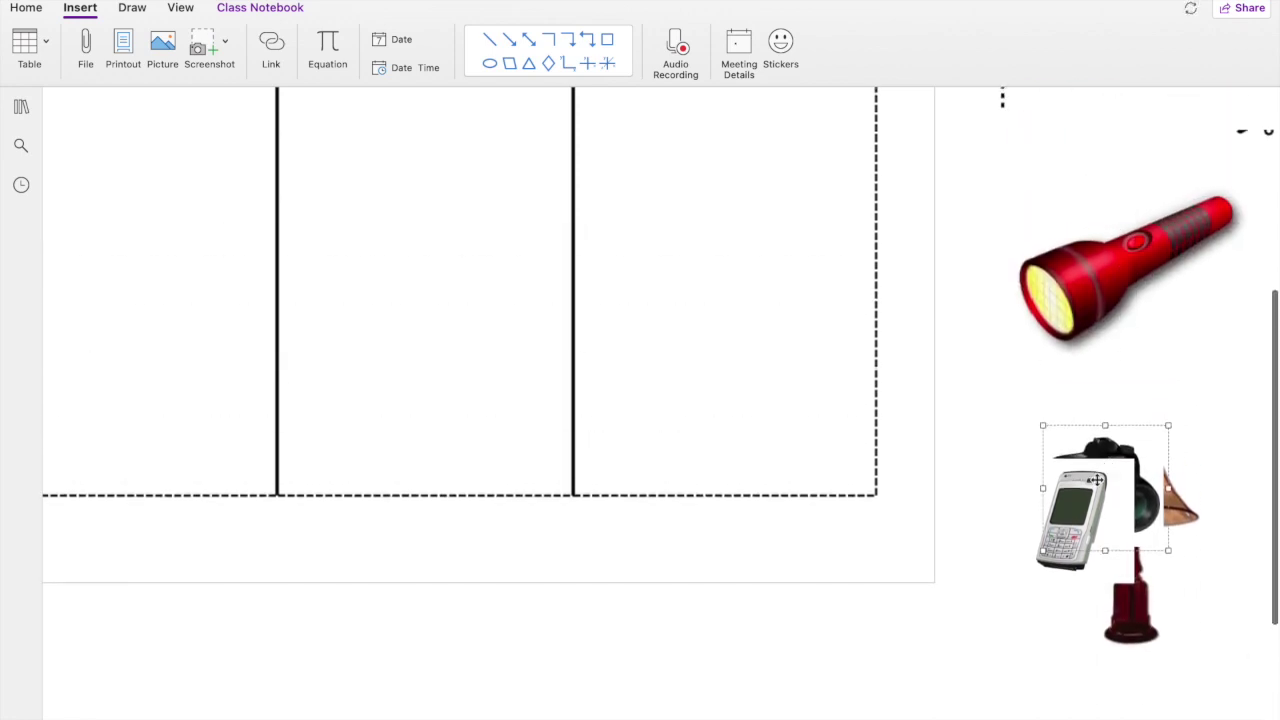
{"action": "left_click_drag", "start_coordinate": [1096, 480], "coordinate": [1076, 186]}
{"action": "left_click", "coordinate": [1070, 530]}
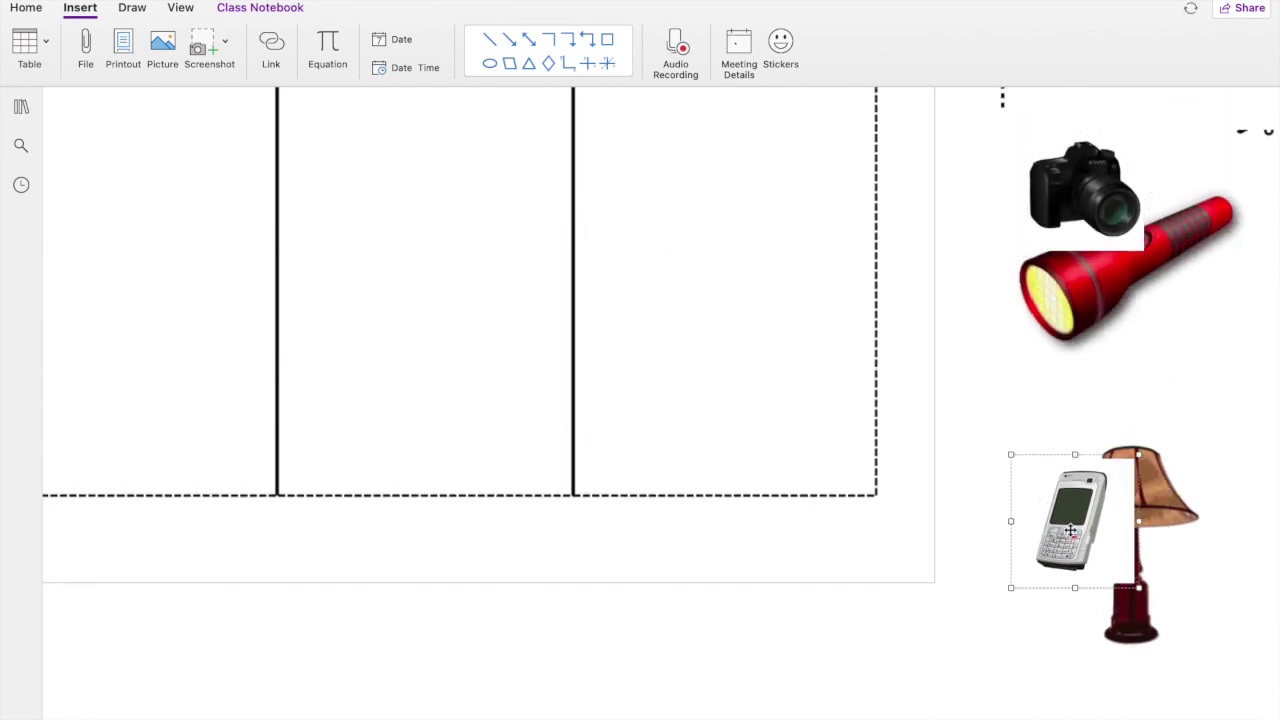
{"action": "left_click_drag", "start_coordinate": [1070, 530], "coordinate": [1024, 239]}
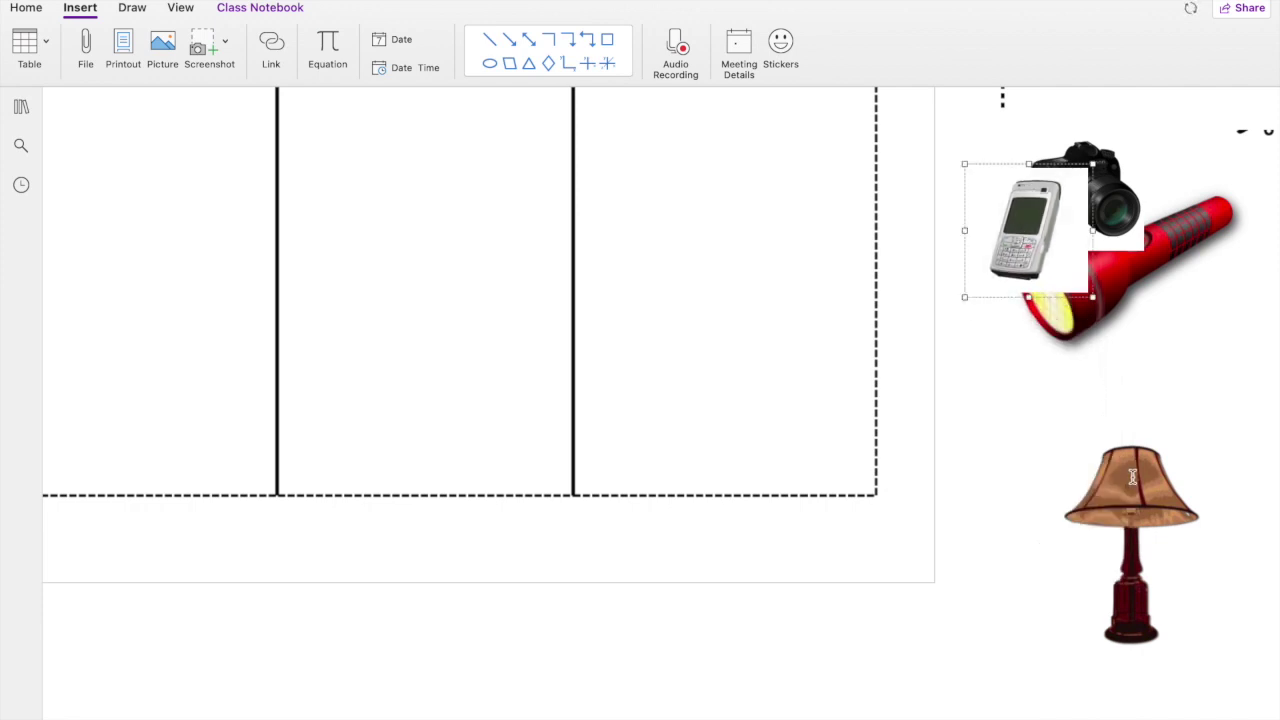
Shrink the lamp picture and place it beside the monitor's stand.
{"action": "left_click", "coordinate": [1101, 472]}
{"action": "left_click_drag", "start_coordinate": [998, 417], "coordinate": [1129, 556]}
{"action": "left_click", "coordinate": [1180, 552]}
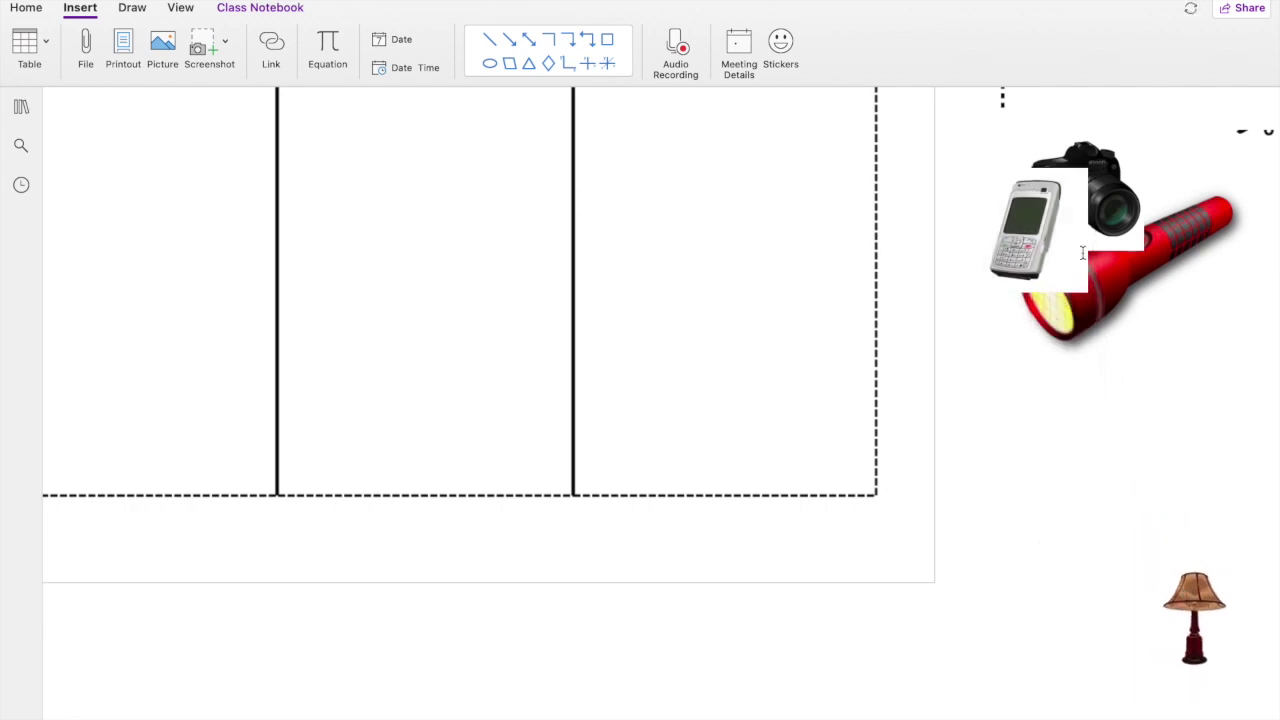
{"action": "left_click", "coordinate": [1194, 620]}
{"action": "left_click_drag", "start_coordinate": [1194, 620], "coordinate": [1083, 210]}
{"action": "scroll", "coordinate": [1083, 210], "scroll_direction": "up", "scroll_amount": 5}
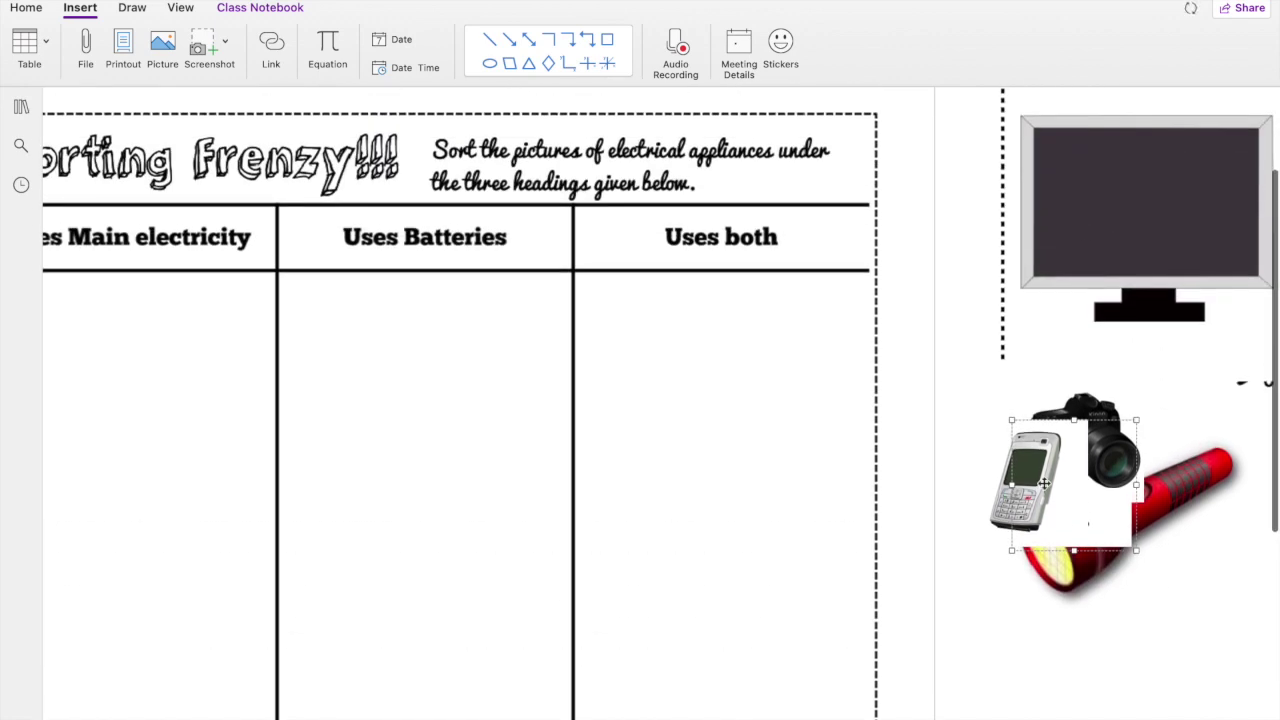
{"action": "left_click_drag", "start_coordinate": [1041, 424], "coordinate": [1043, 336]}
{"action": "left_click", "coordinate": [1048, 366]}
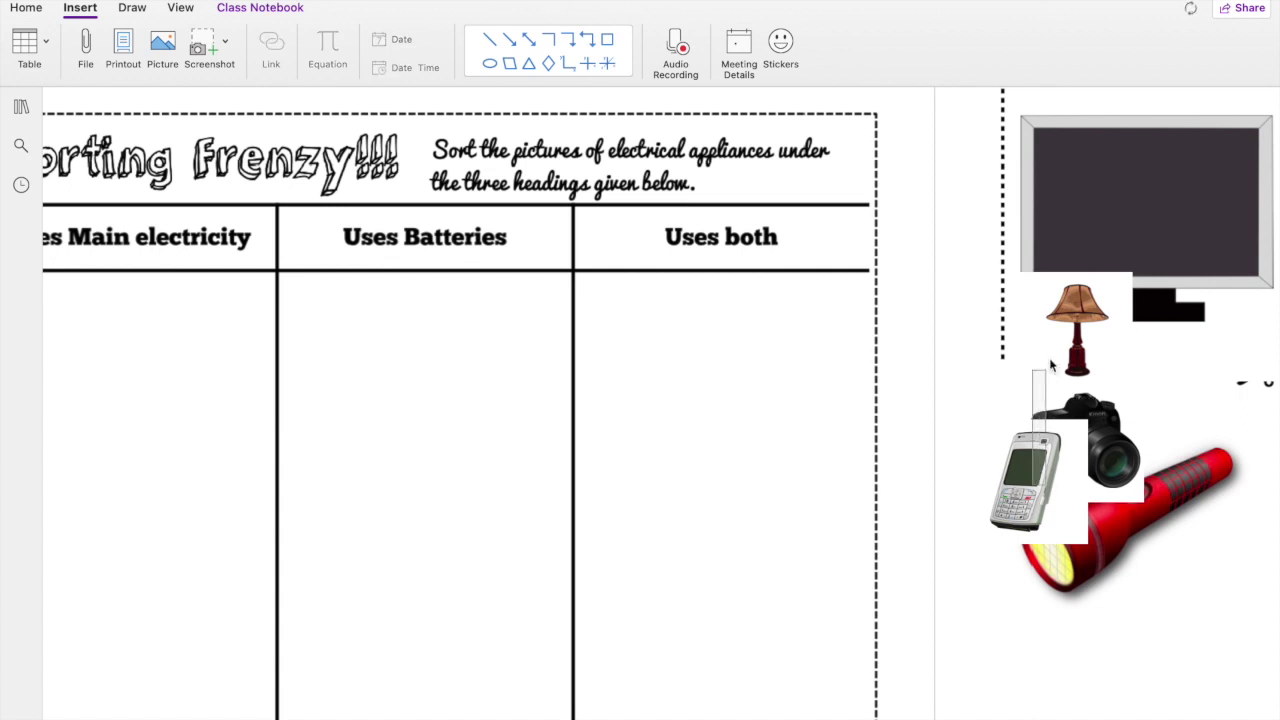
Stack the phone and camera over the monitor and shrink the flashlight picture.
{"action": "left_click_drag", "start_coordinate": [1035, 520], "coordinate": [1048, 285]}
{"action": "left_click", "coordinate": [1080, 444]}
{"action": "left_click_drag", "start_coordinate": [1080, 444], "coordinate": [1068, 254]}
{"action": "left_click", "coordinate": [1091, 564]}
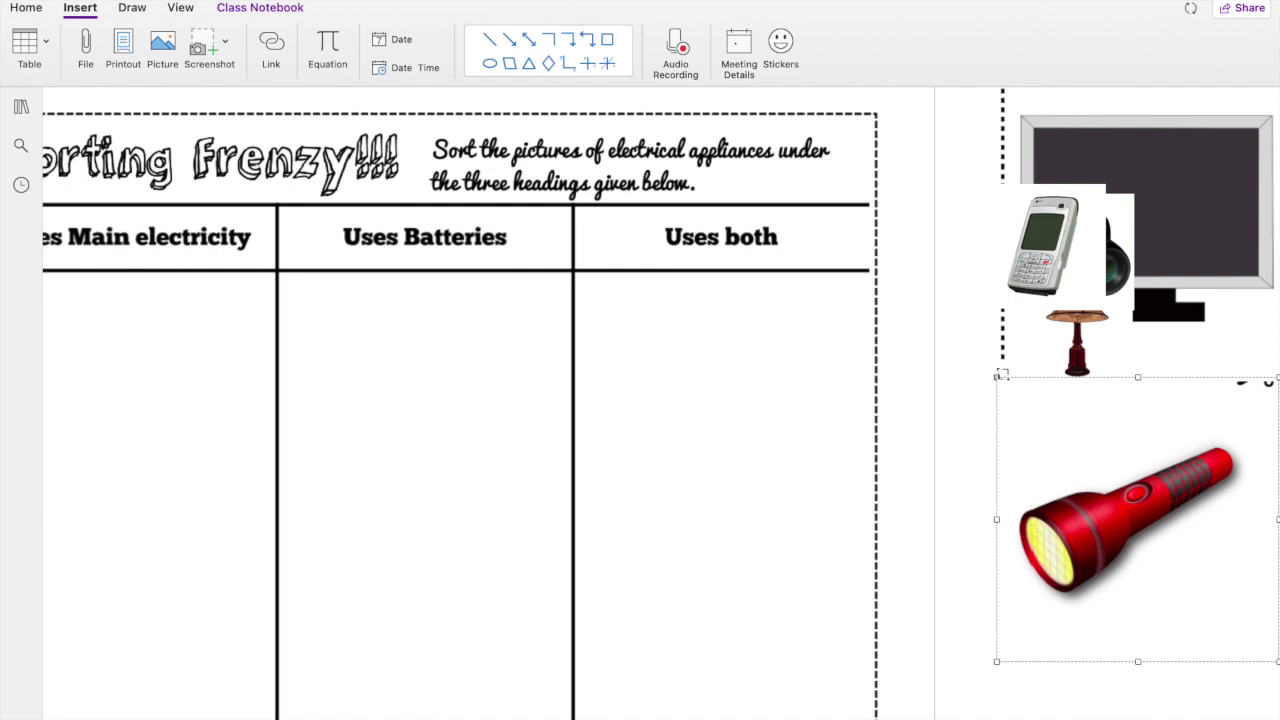
{"action": "left_click_drag", "start_coordinate": [1001, 375], "coordinate": [1134, 331]}
{"action": "scroll", "coordinate": [1134, 334], "scroll_direction": "up", "scroll_amount": 3}
Shrink the monitor picture and place the monitor, phone and camera at the top beside the table.
{"action": "left_click", "coordinate": [1142, 282]}
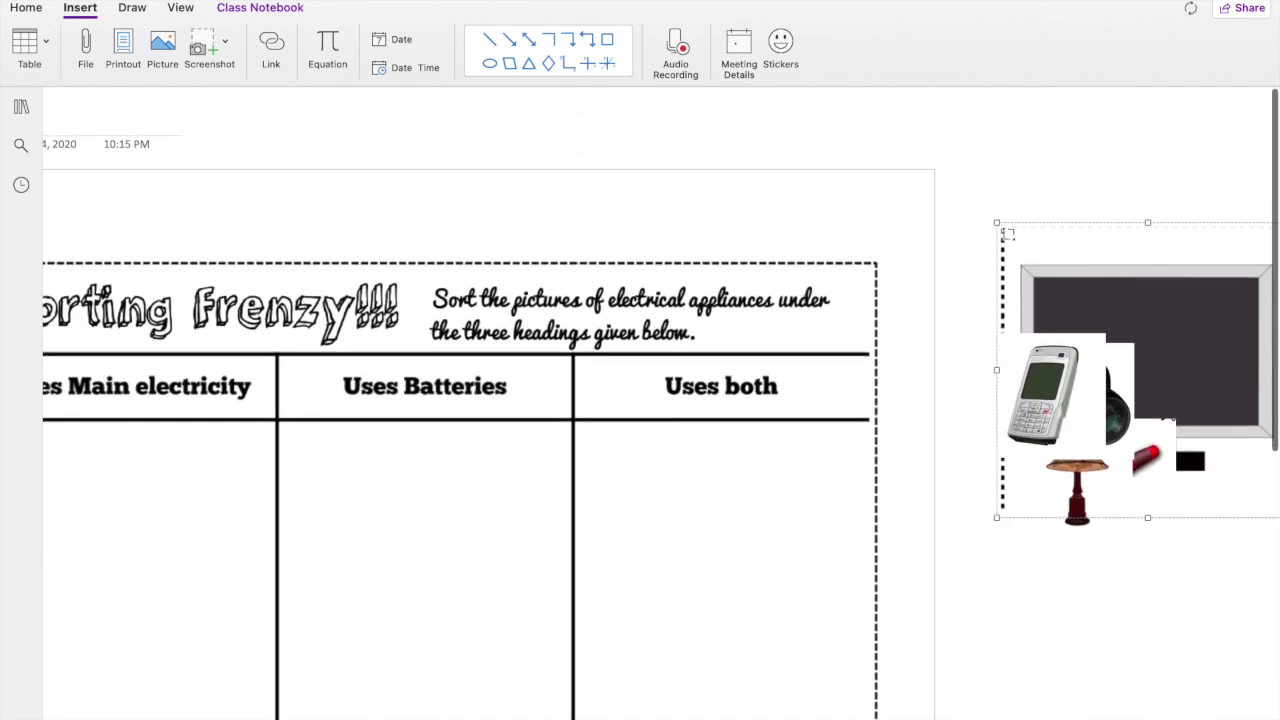
{"action": "left_click_drag", "start_coordinate": [995, 217], "coordinate": [1202, 407]}
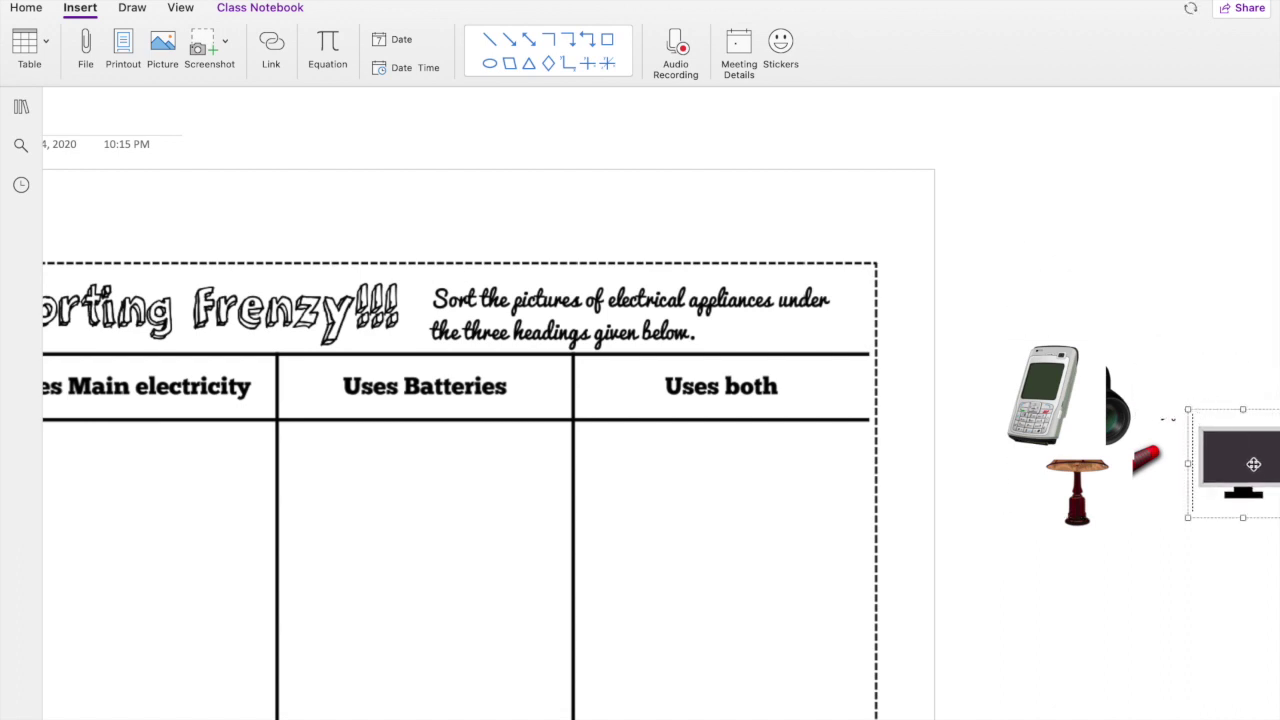
{"action": "left_click_drag", "start_coordinate": [1255, 465], "coordinate": [1033, 240]}
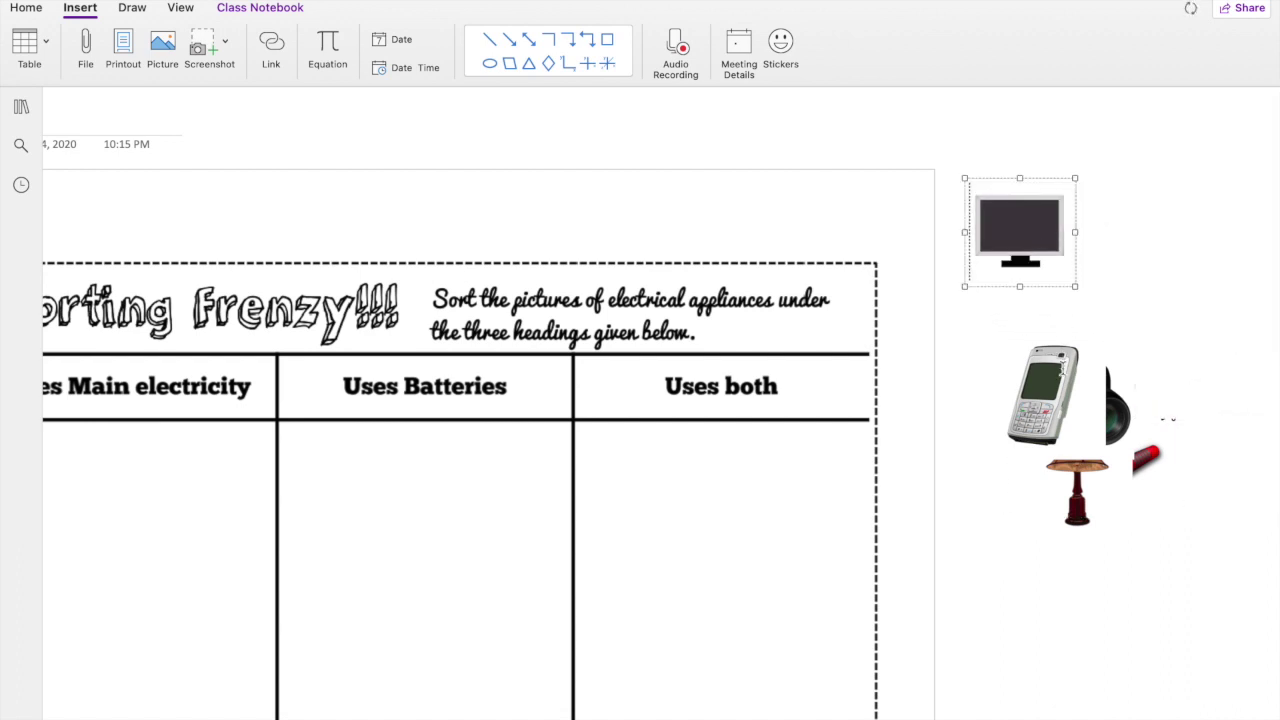
{"action": "left_click", "coordinate": [1062, 385]}
{"action": "left_click_drag", "start_coordinate": [1062, 382], "coordinate": [1209, 237]}
{"action": "left_click", "coordinate": [1089, 377]}
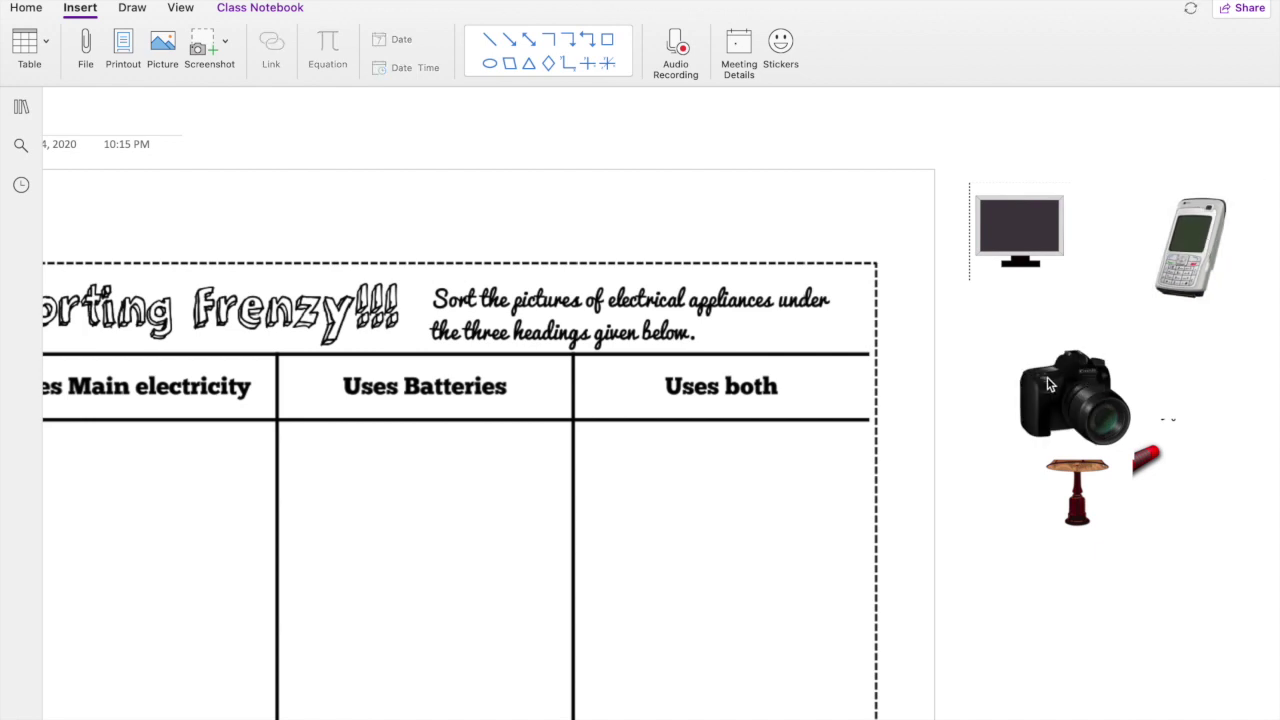
{"action": "left_click_drag", "start_coordinate": [1047, 378], "coordinate": [1007, 373]}
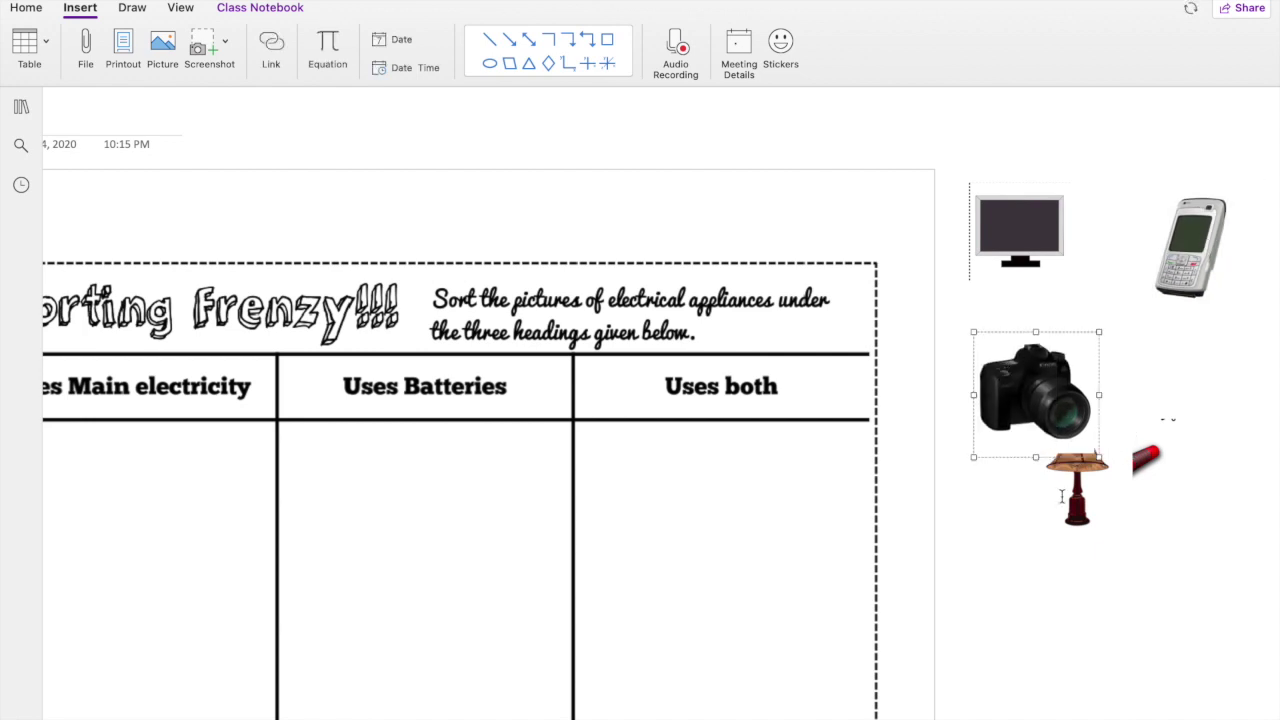
Stack the lamp and flashlight below them in the column, nudging the flashlight slightly lower.
{"action": "left_click", "coordinate": [1075, 490]}
{"action": "left_click_drag", "start_coordinate": [1080, 487], "coordinate": [1034, 582]}
{"action": "scroll", "coordinate": [1136, 487], "scroll_direction": "down", "scroll_amount": 2}
{"action": "scroll", "coordinate": [1136, 487], "scroll_direction": "down", "scroll_amount": 2}
{"action": "left_click", "coordinate": [1118, 317]}
{"action": "left_click_drag", "start_coordinate": [1118, 317], "coordinate": [1036, 545]}
{"action": "scroll", "coordinate": [1037, 540], "scroll_direction": "down", "scroll_amount": 5}
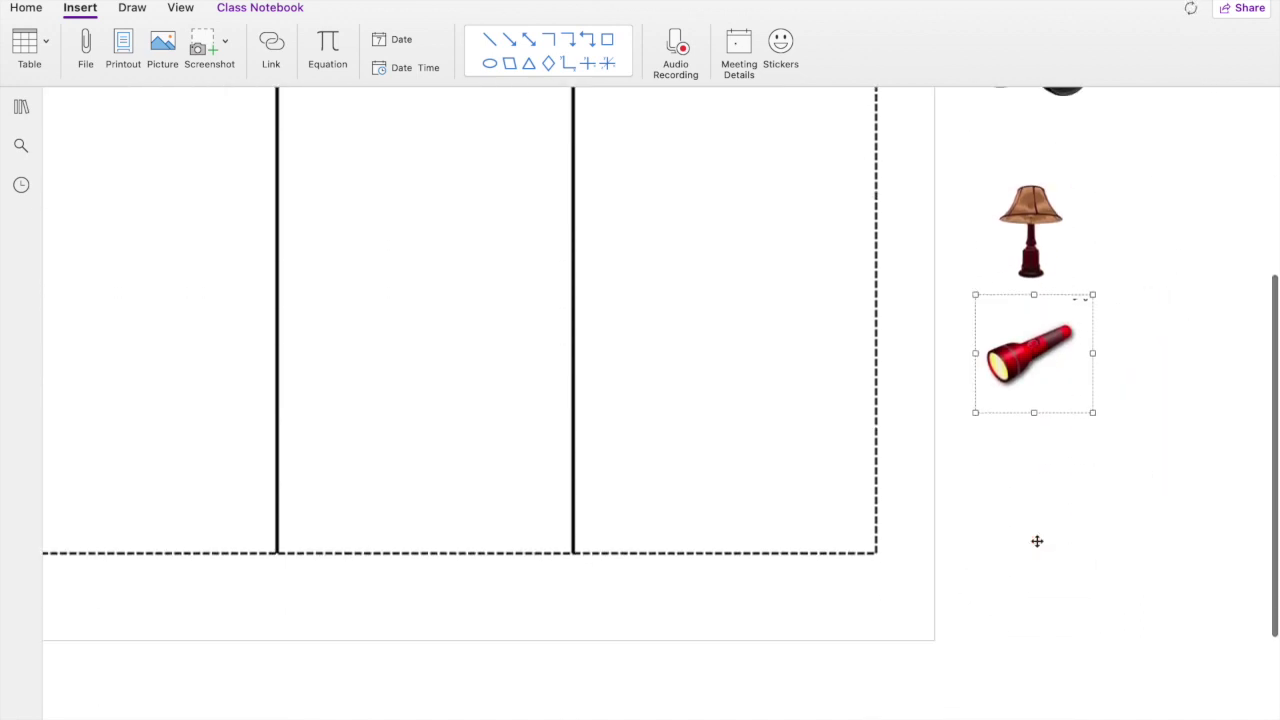
{"action": "scroll", "coordinate": [1043, 509], "scroll_direction": "up", "scroll_amount": 7}
{"action": "left_click", "coordinate": [1188, 170]}
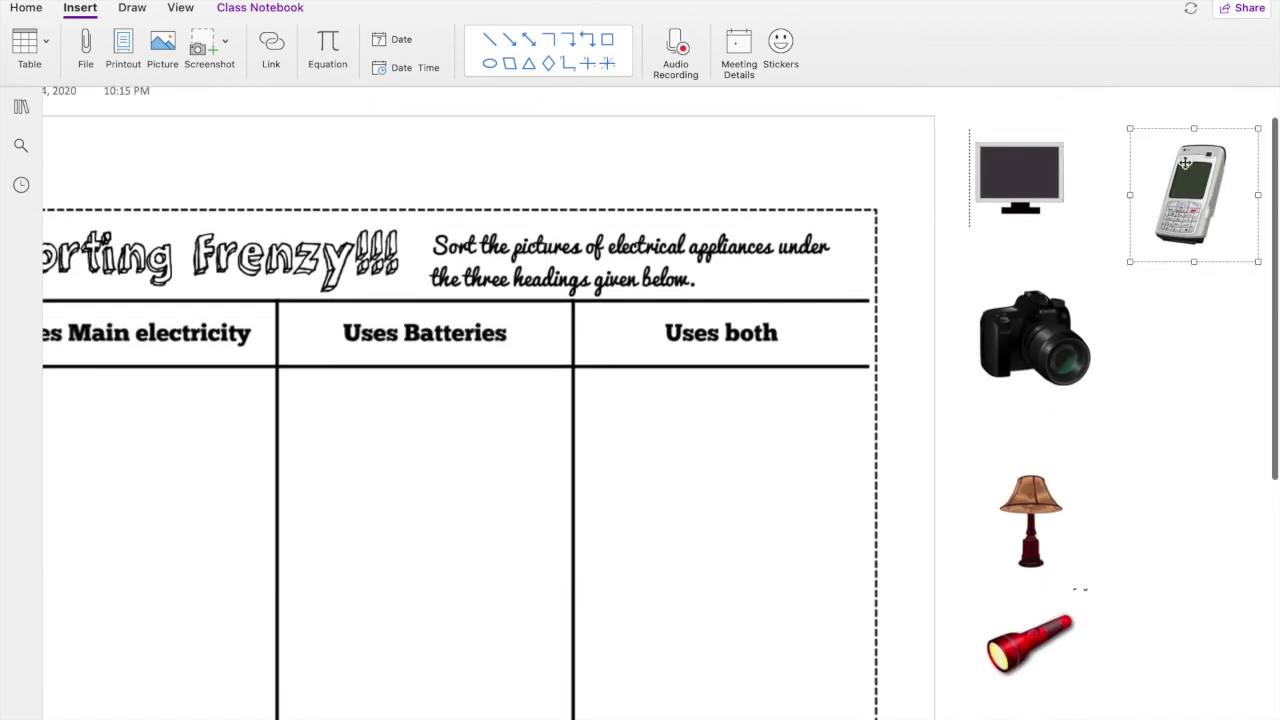
{"action": "scroll", "coordinate": [1150, 340], "scroll_direction": "down", "scroll_amount": 7}
{"action": "left_click", "coordinate": [1043, 321]}
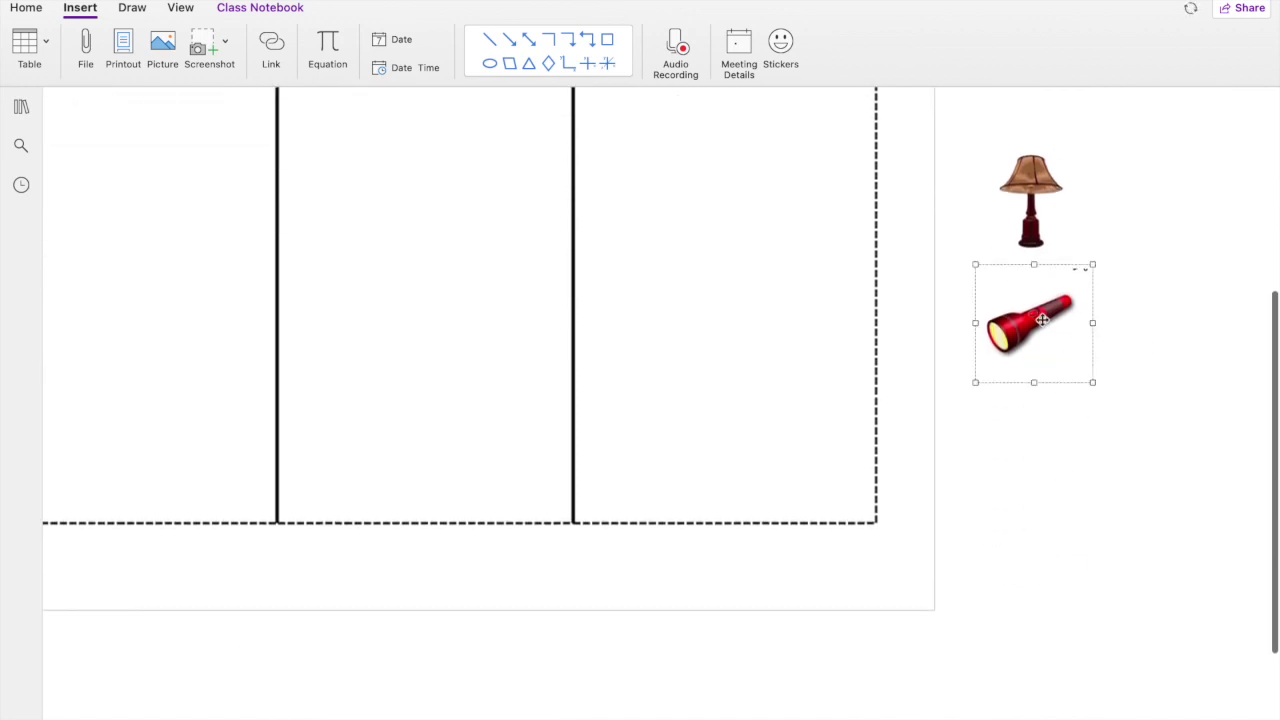
{"action": "left_click_drag", "start_coordinate": [1043, 321], "coordinate": [1043, 362]}
{"action": "scroll", "coordinate": [1043, 362], "scroll_direction": "up", "scroll_amount": 8}
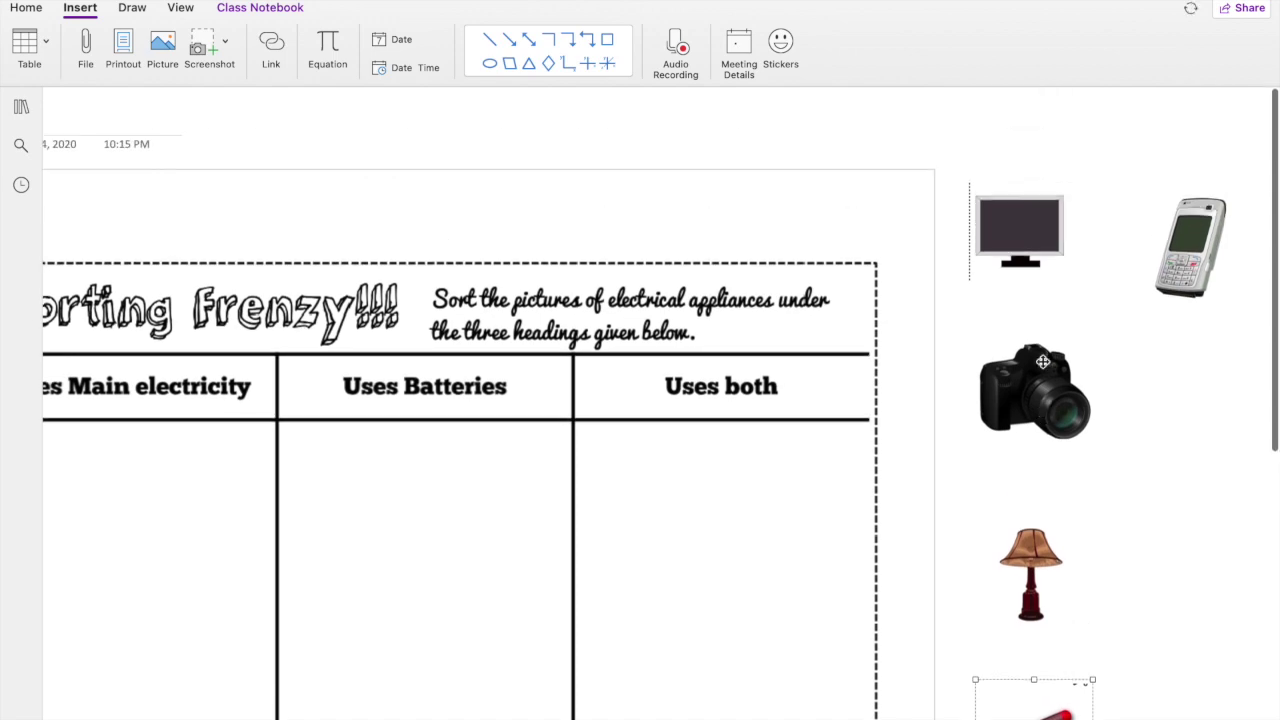
{"action": "scroll", "coordinate": [1071, 380], "scroll_direction": "down", "scroll_amount": 5}
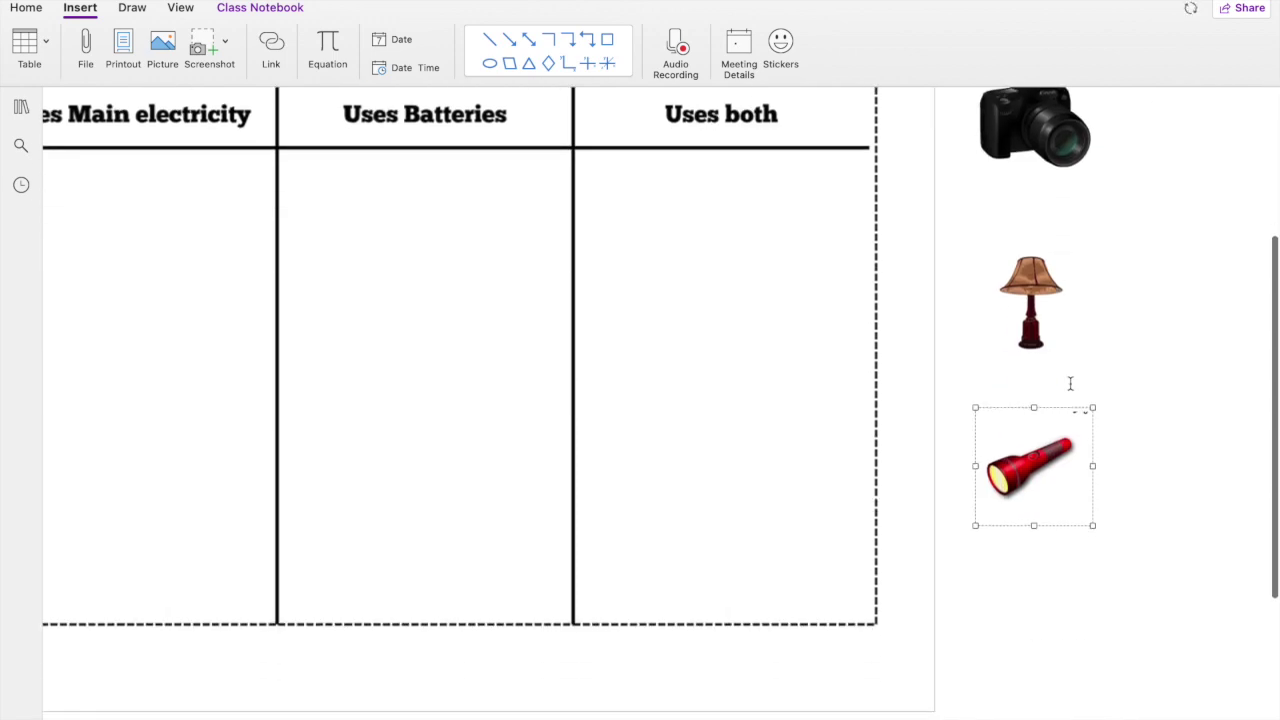
{"action": "scroll", "coordinate": [1071, 380], "scroll_direction": "up", "scroll_amount": 5}
{"action": "scroll", "coordinate": [1071, 380], "scroll_direction": "down", "scroll_amount": 7}
{"action": "scroll", "coordinate": [1070, 383], "scroll_direction": "up", "scroll_amount": 4}
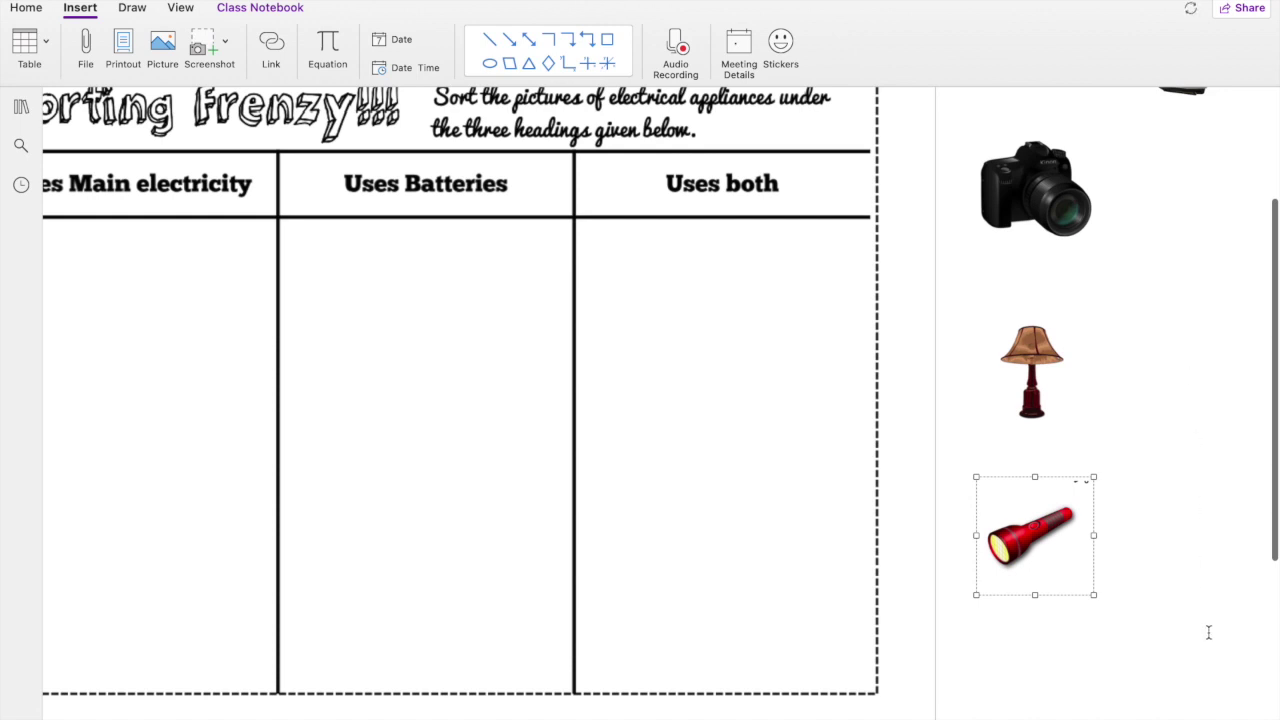
{"action": "scroll", "coordinate": [1208, 632], "scroll_direction": "down", "scroll_amount": 8}
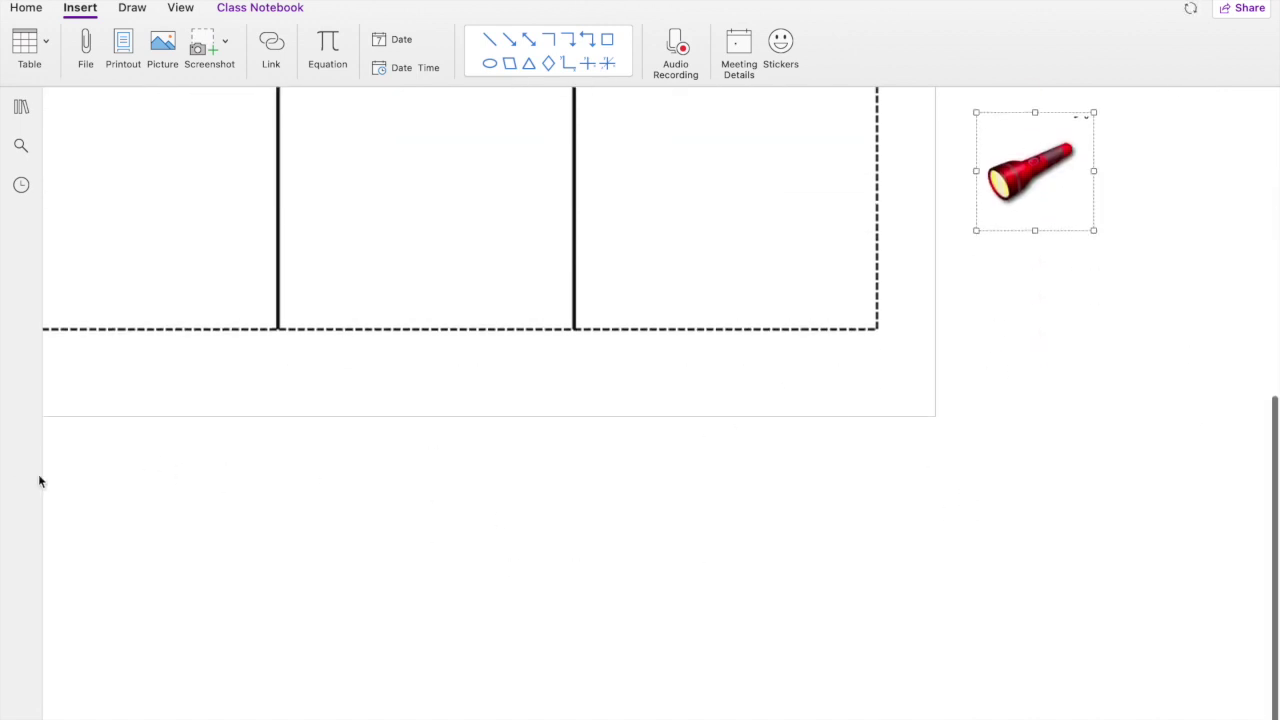
{"action": "scroll", "coordinate": [556, 488], "scroll_direction": "up", "scroll_amount": 15}
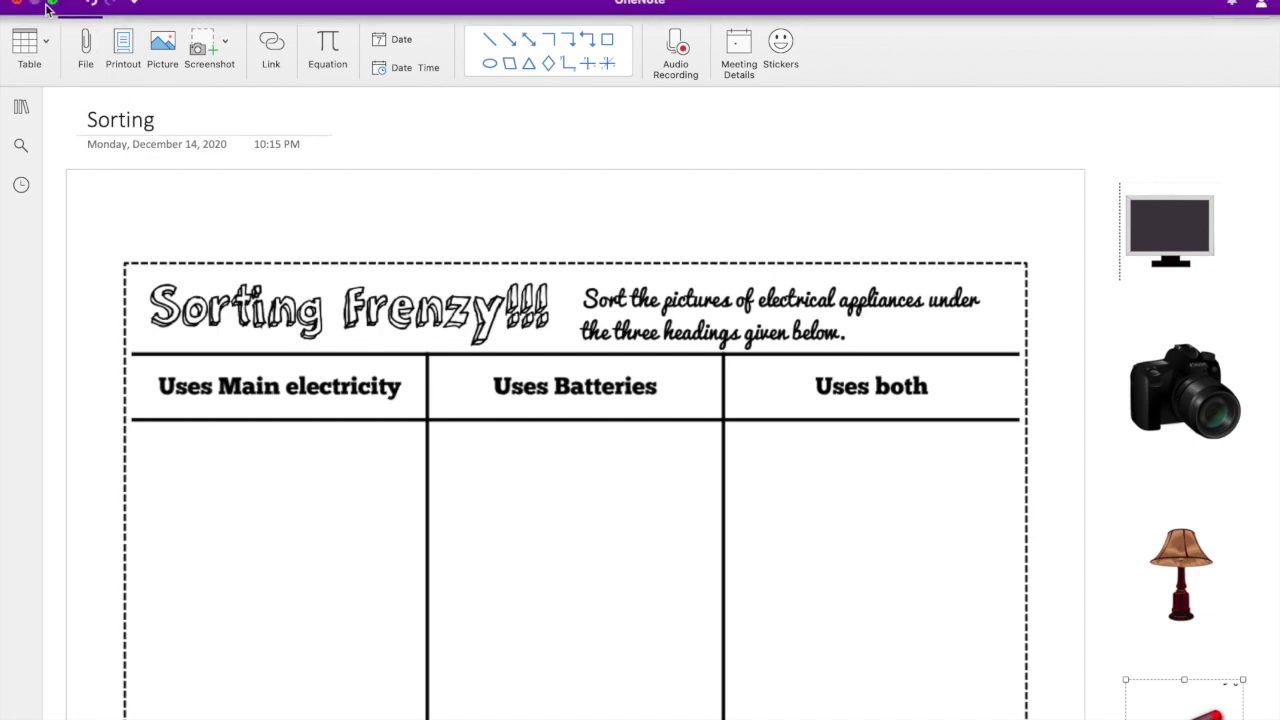
Leave full screen and bring up the Practice Class assignments list in Teams.
{"action": "left_click", "coordinate": [53, 5]}
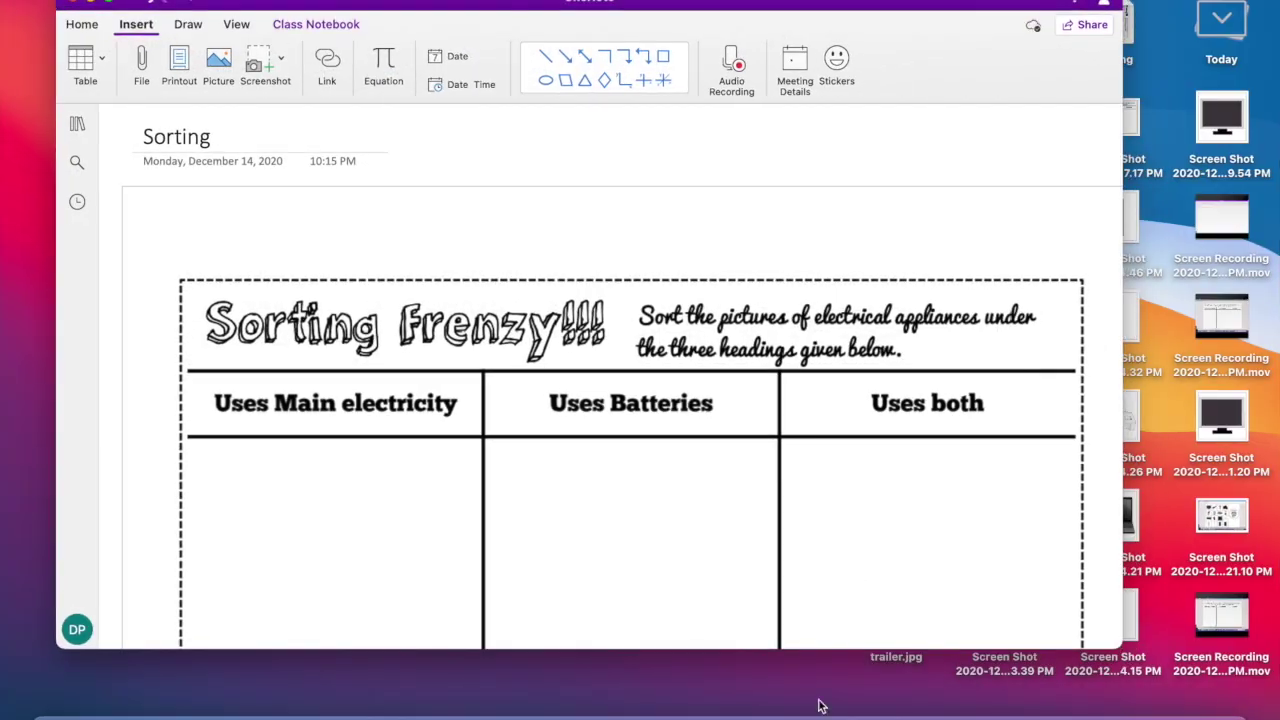
{"action": "left_click", "coordinate": [716, 708]}
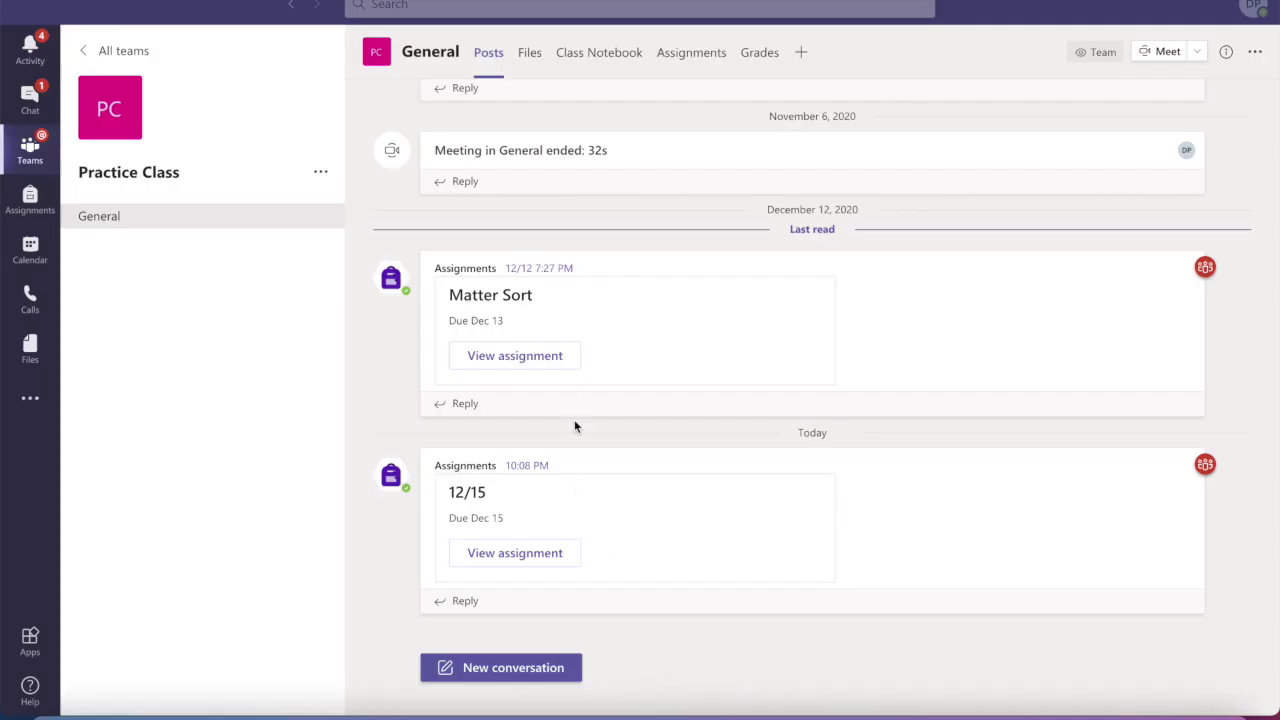
{"action": "left_click", "coordinate": [694, 58]}
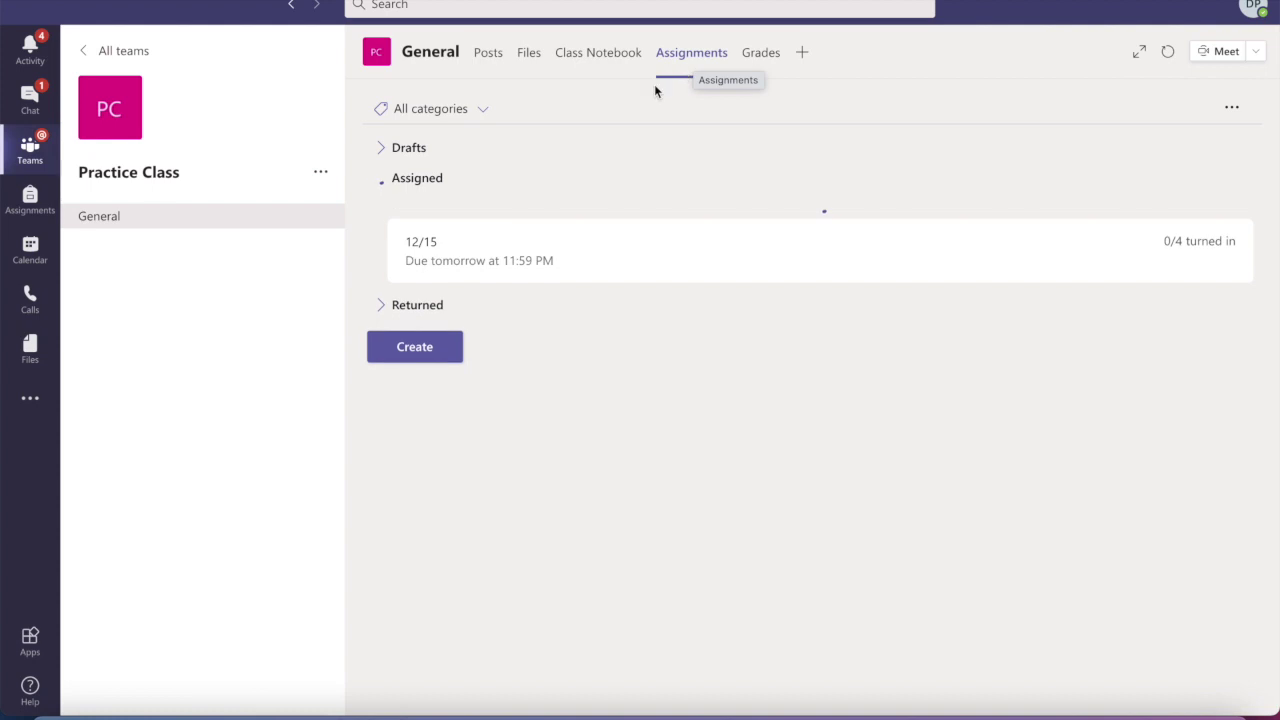
Create a new assignment titled 'Sort' and start adding a resource to it.
{"action": "left_click", "coordinate": [414, 566]}
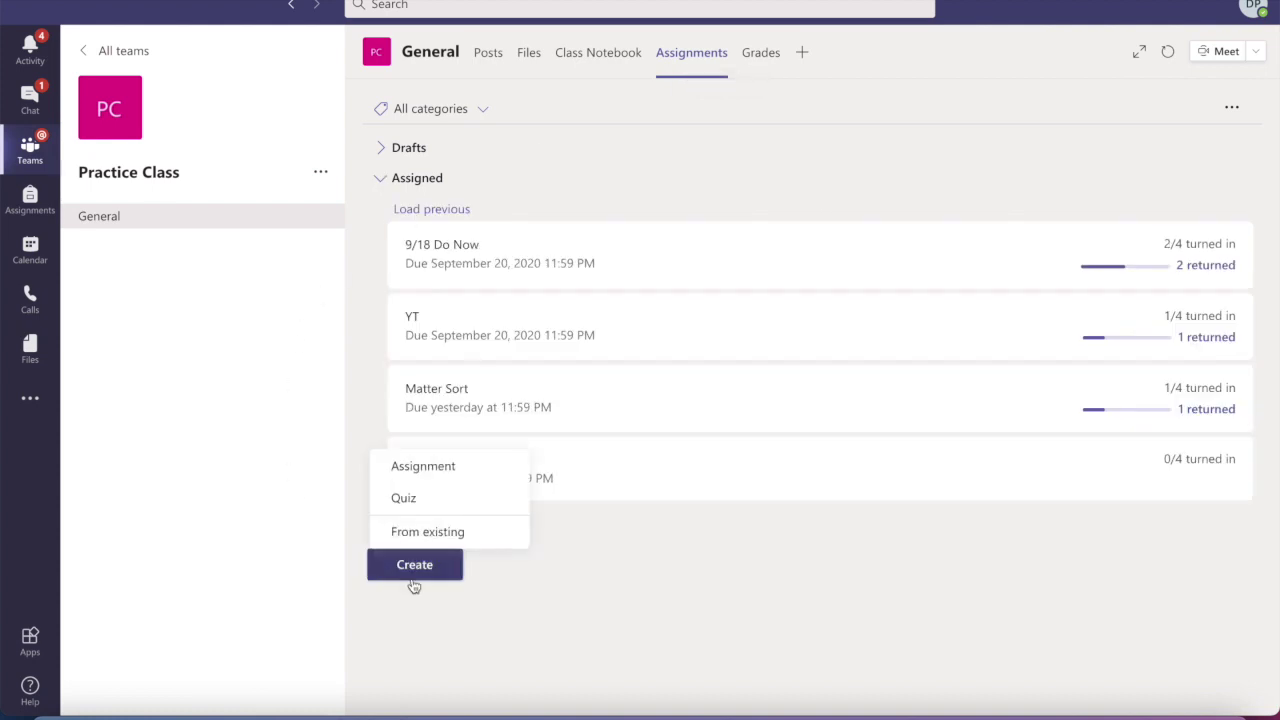
{"action": "left_click", "coordinate": [453, 467]}
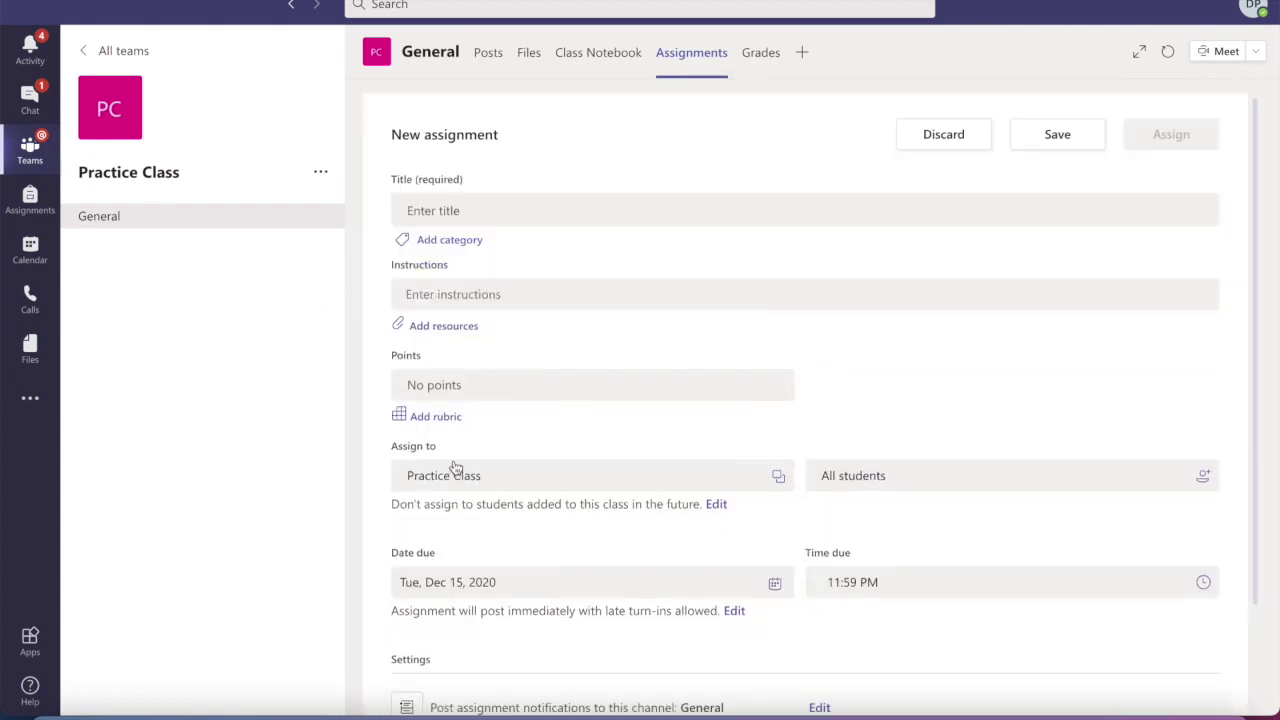
{"action": "left_click", "coordinate": [443, 212]}
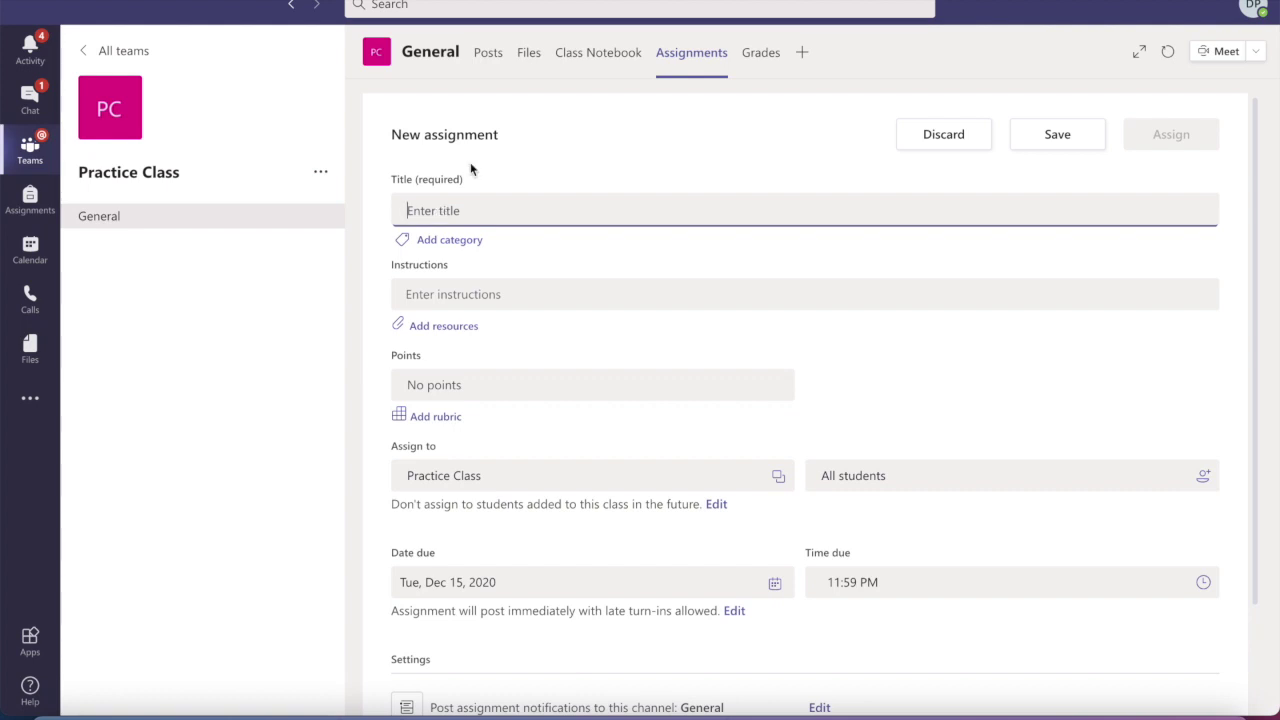
{"action": "type", "text": "Sort"}
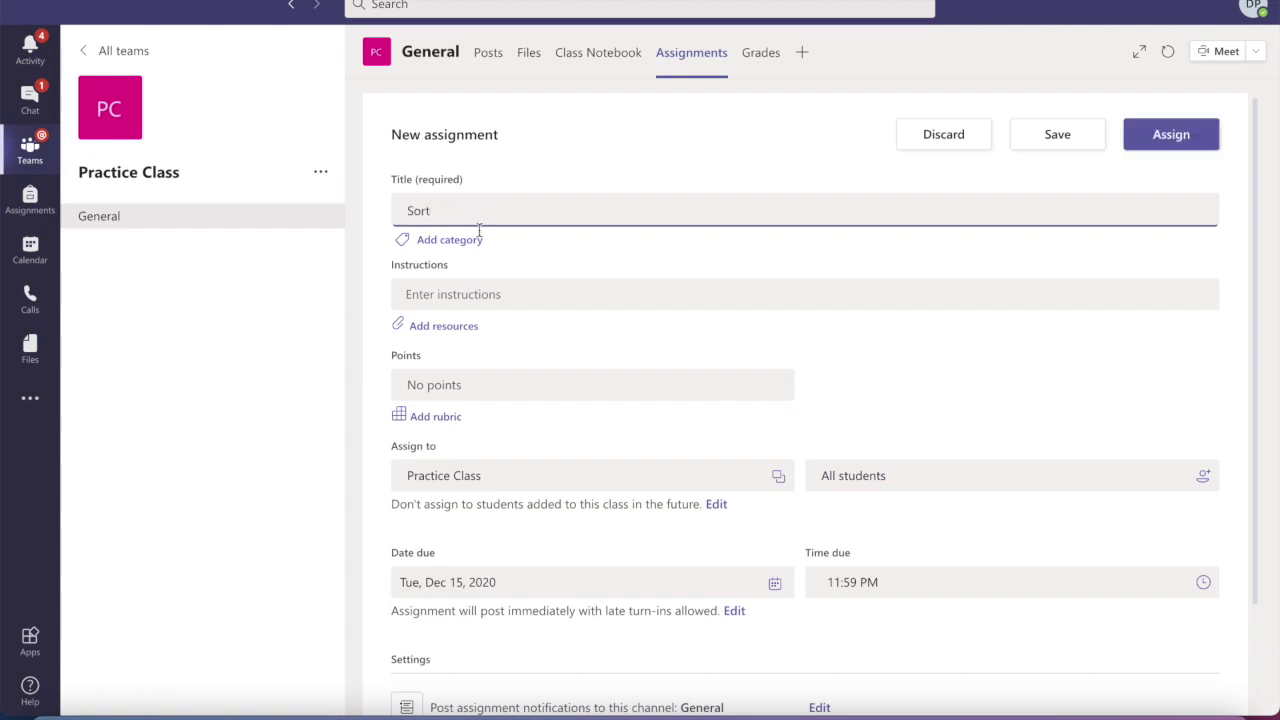
{"action": "left_click", "coordinate": [451, 326]}
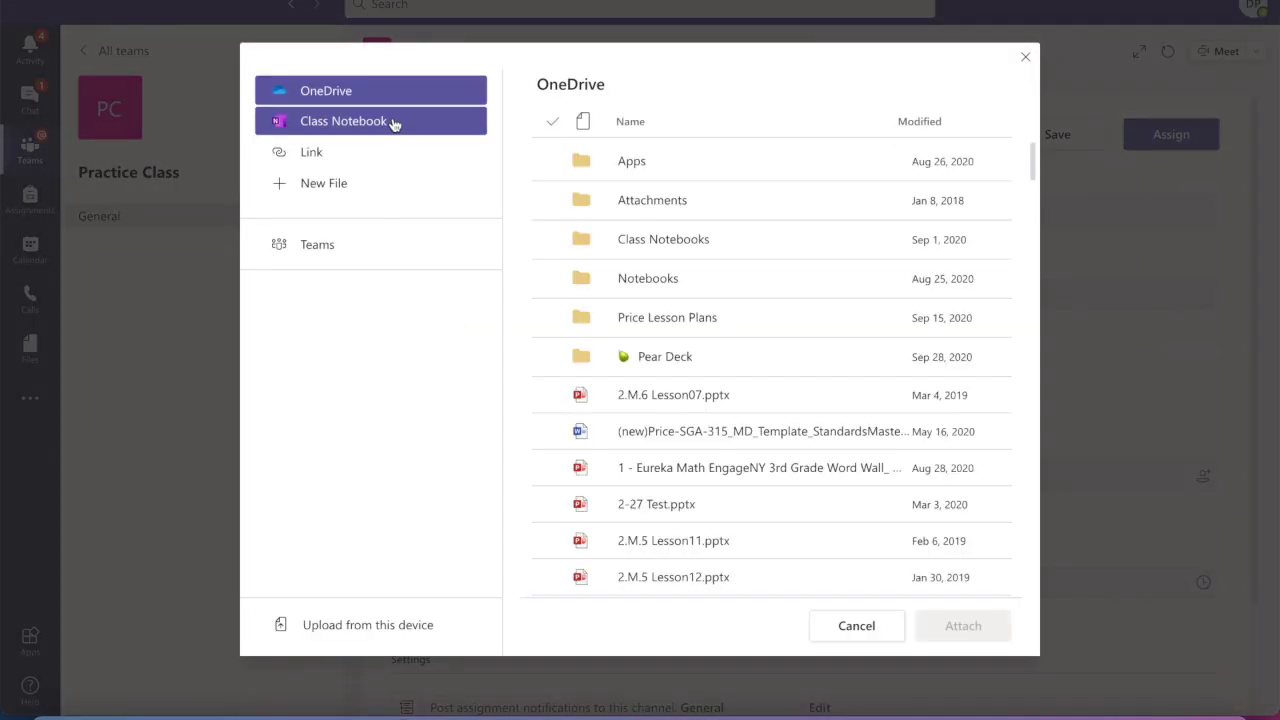
Attach the Class Notebook's Welcome > Sorting page, distributed to the Application Problem section.
{"action": "left_click", "coordinate": [397, 124]}
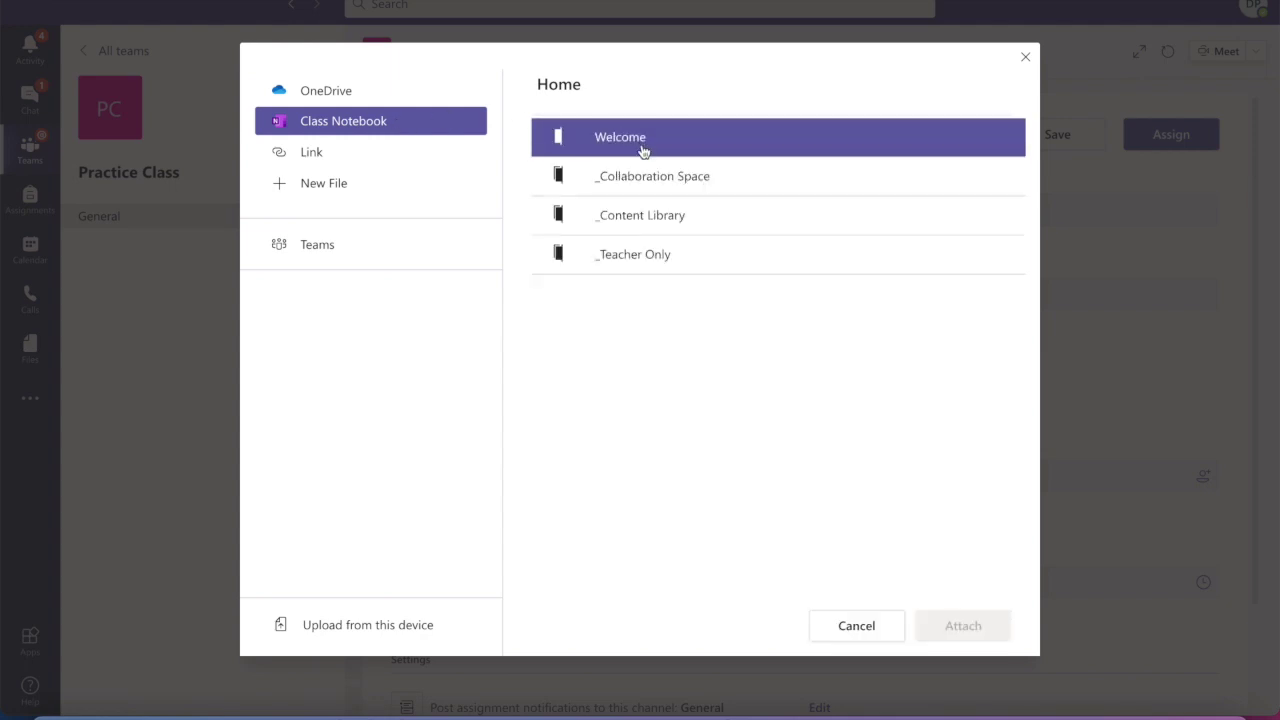
{"action": "left_click", "coordinate": [642, 139]}
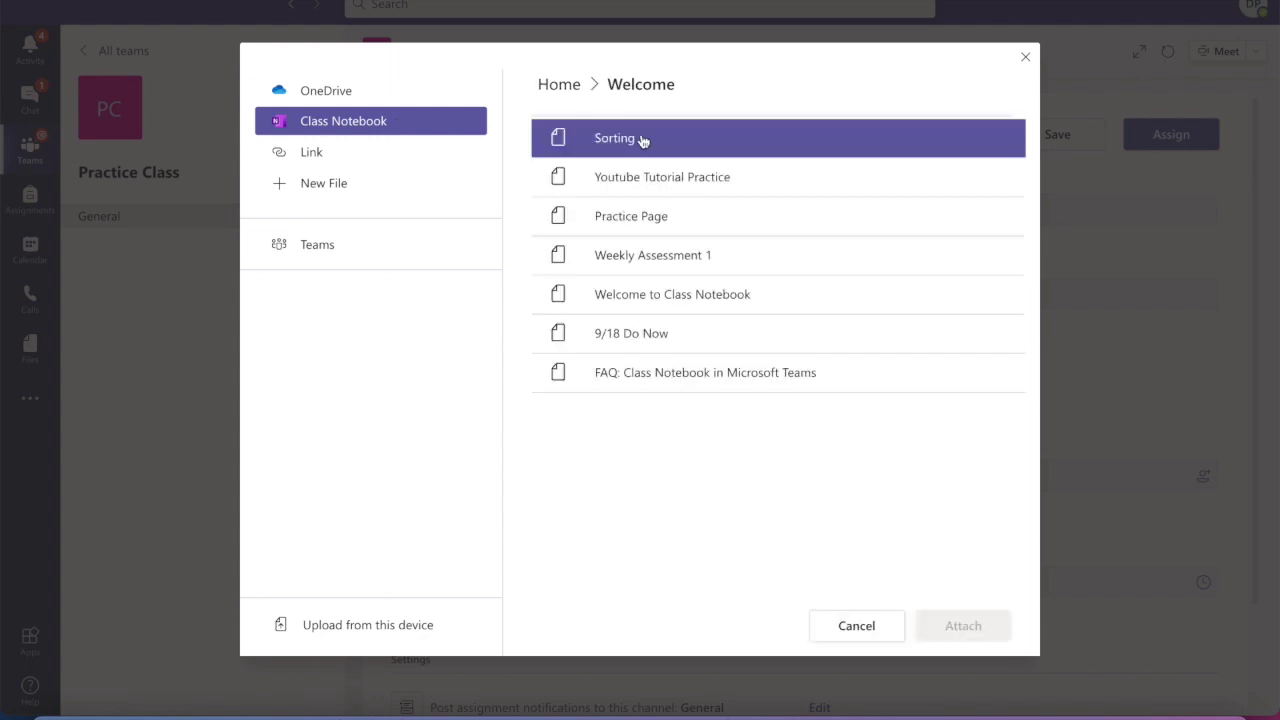
{"action": "left_click", "coordinate": [642, 139]}
{"action": "left_click", "coordinate": [966, 641]}
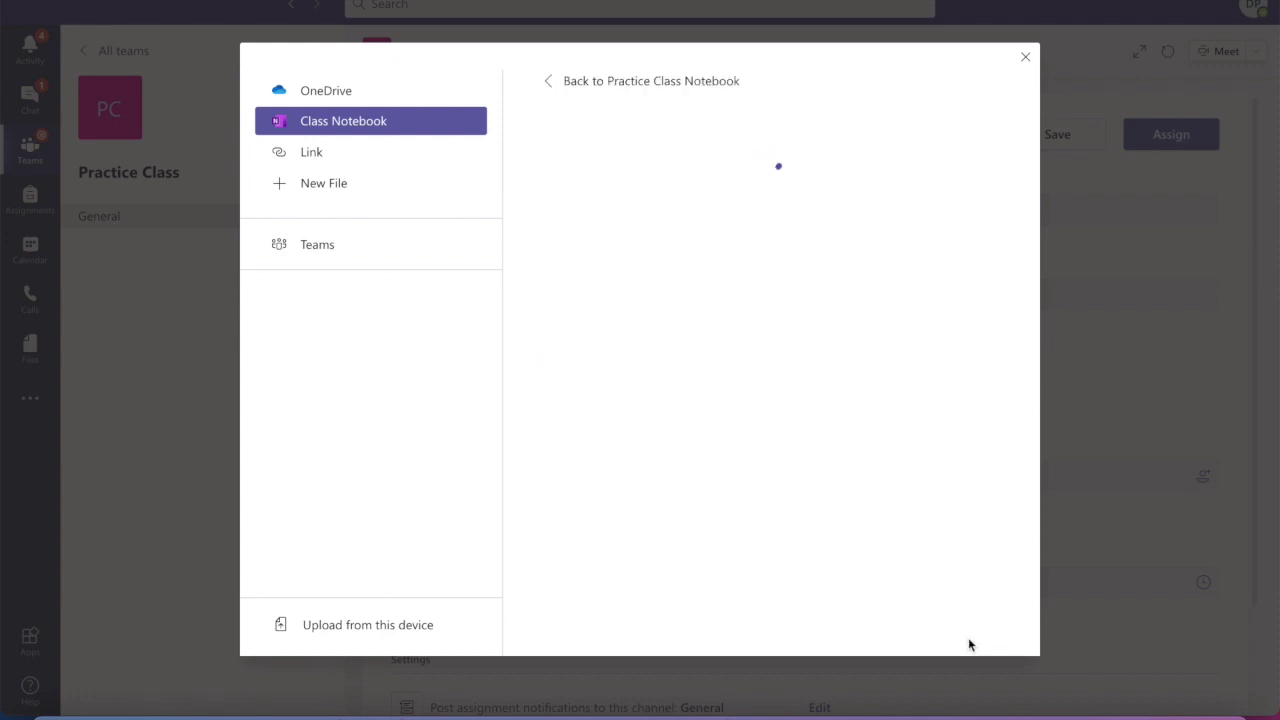
{"action": "left_click", "coordinate": [664, 245]}
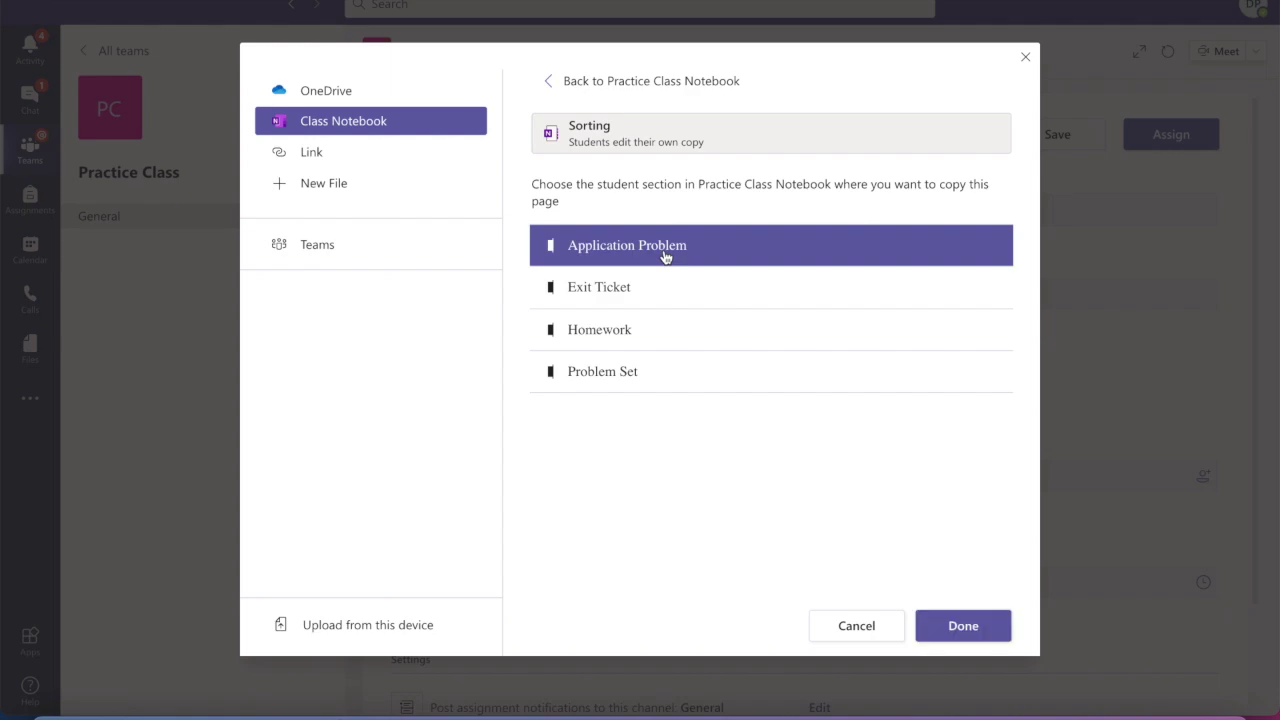
{"action": "left_click", "coordinate": [986, 625]}
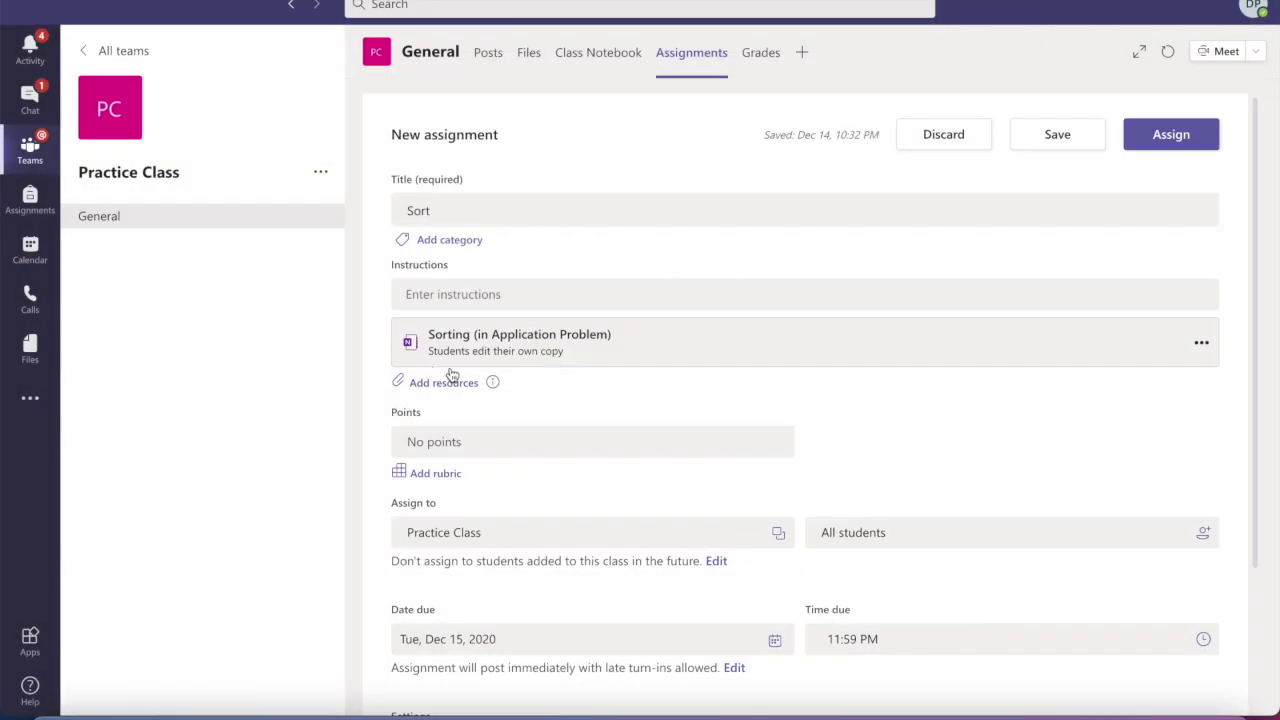
Give the Sort assignment 100 points and assign it to the class.
{"action": "left_click", "coordinate": [535, 448]}
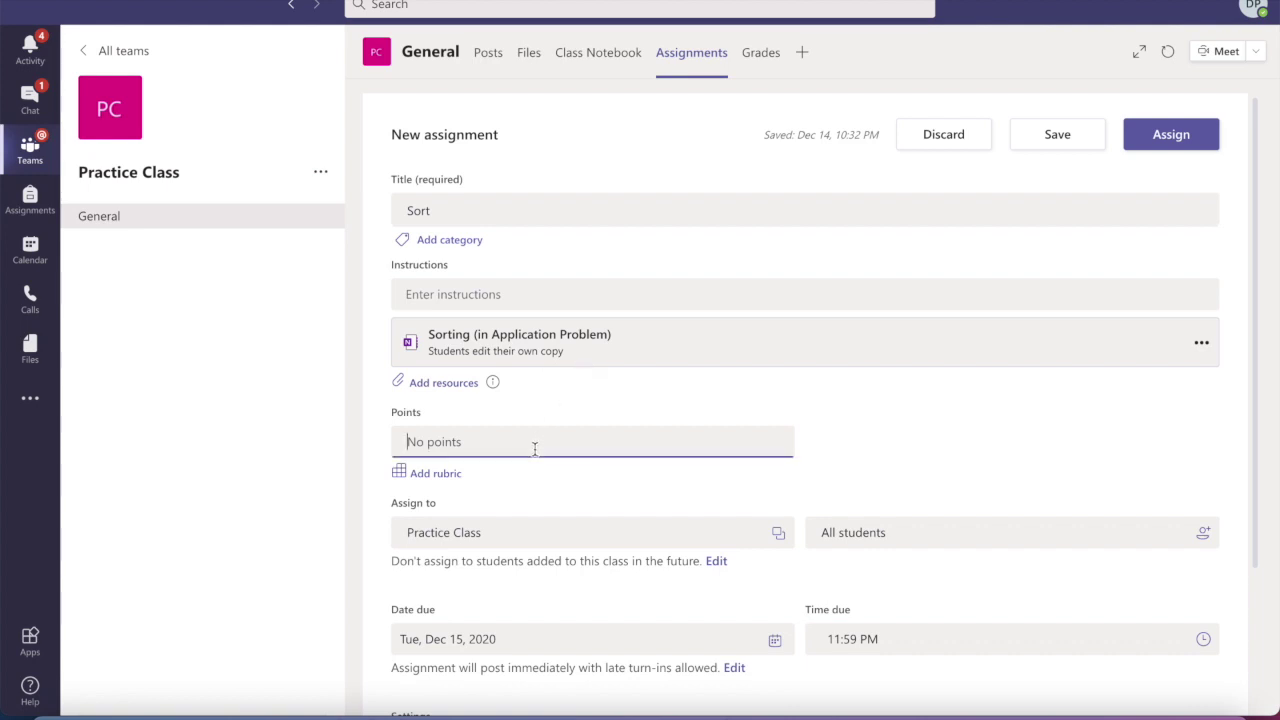
{"action": "type", "text": "100"}
{"action": "left_click", "coordinate": [1168, 140]}
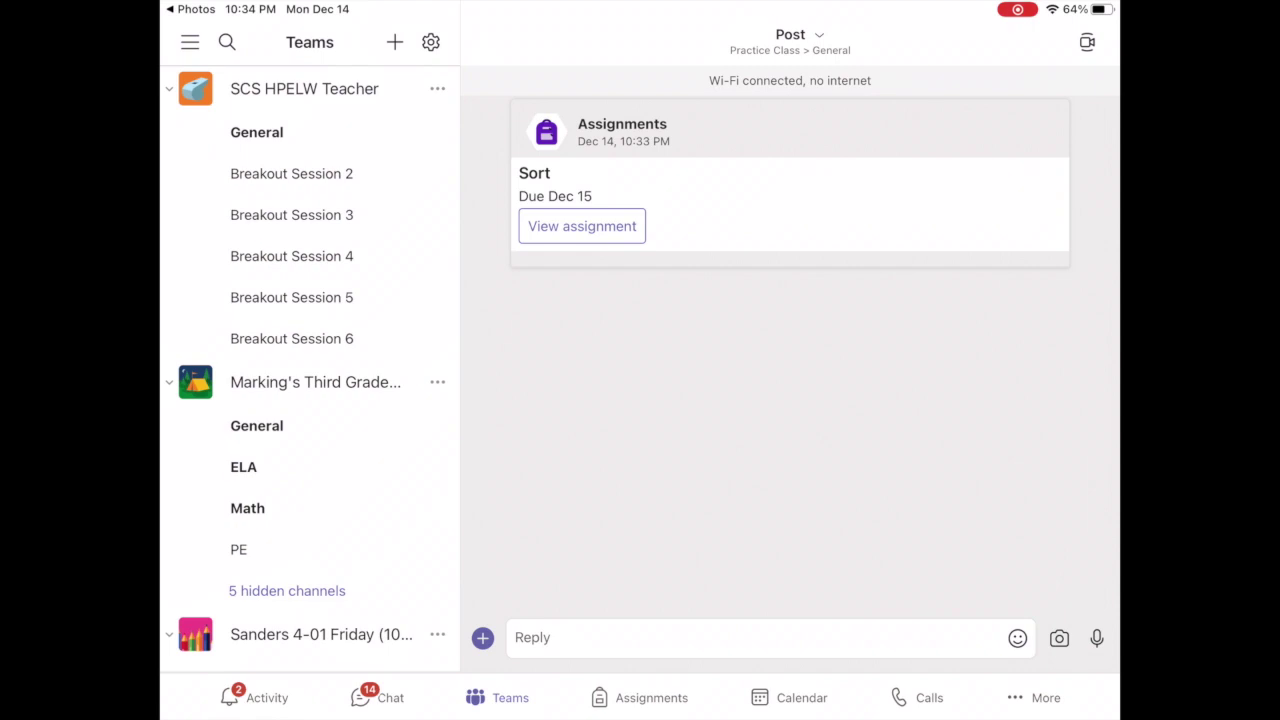
Open the Sort assignment from its post to reach the Sorting page.
{"action": "left_click", "coordinate": [582, 226]}
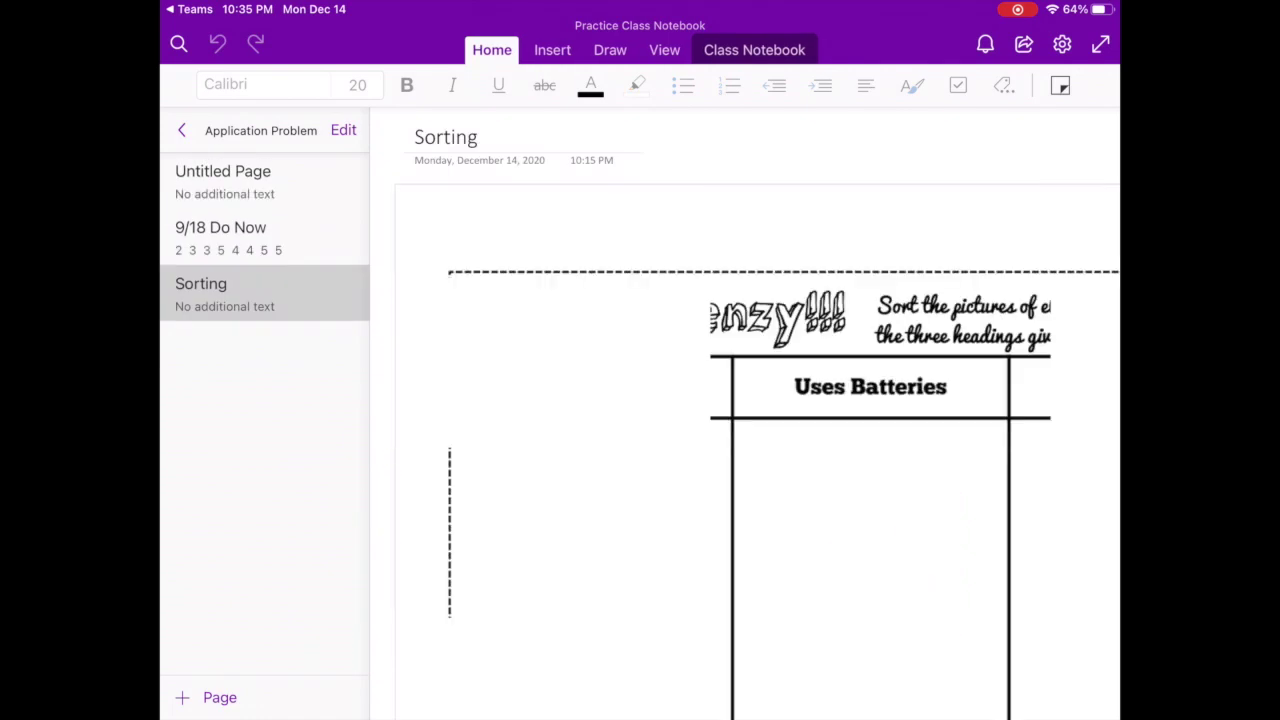
Expand the Sorting page to full width and scroll to show the appliance pictures beside the table.
{"action": "scroll", "coordinate": [745, 450], "scroll_direction": "right", "scroll_amount": 2}
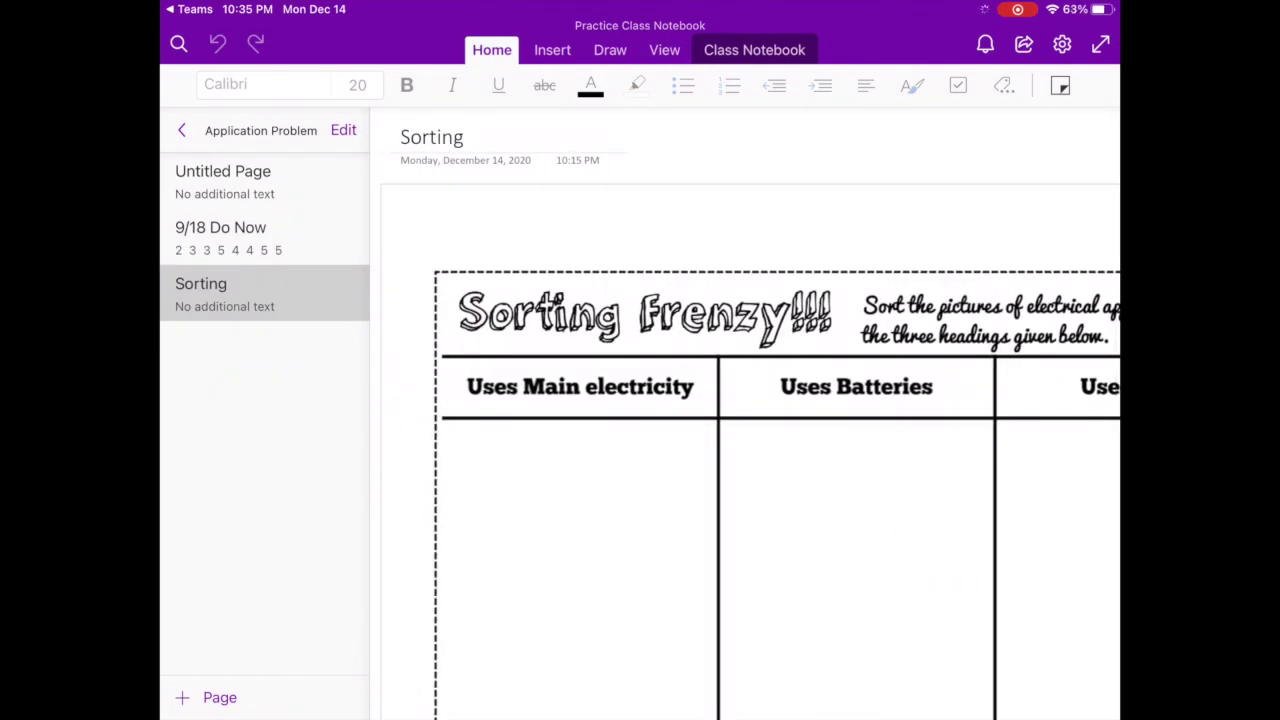
{"action": "left_click", "coordinate": [181, 130]}
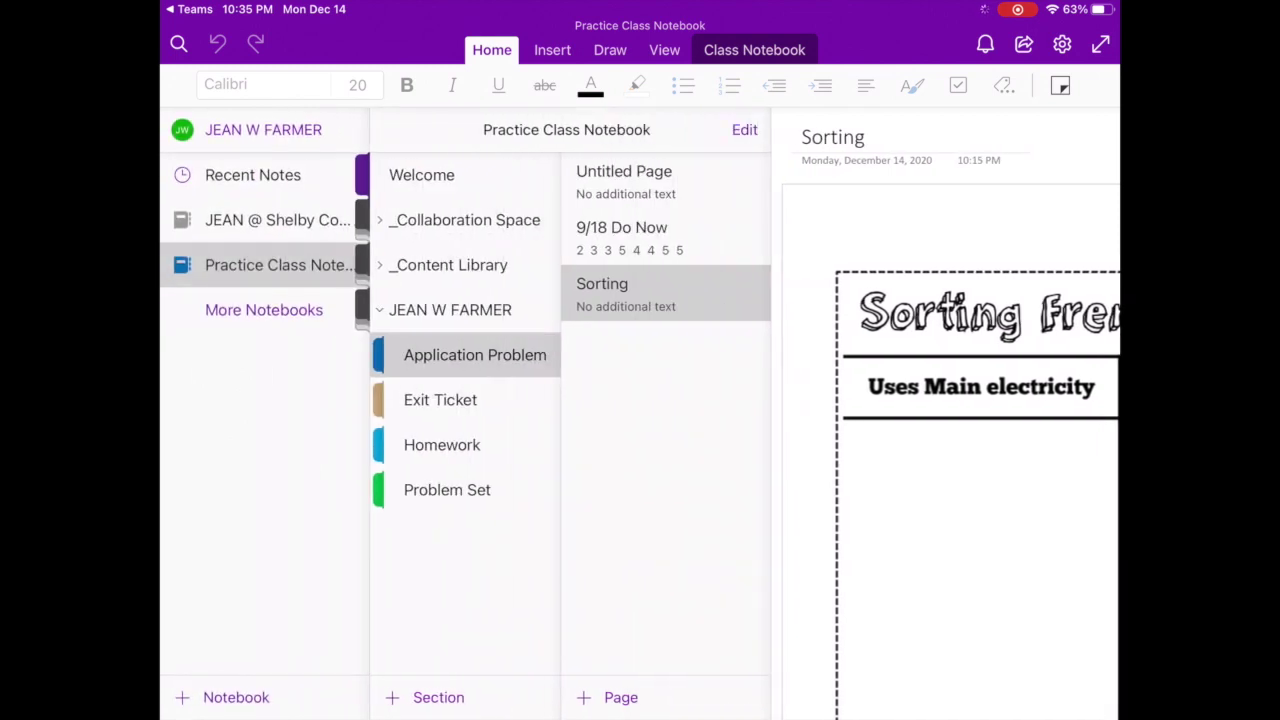
{"action": "left_click", "coordinate": [602, 290]}
{"action": "scroll", "coordinate": [745, 450], "scroll_direction": "right", "scroll_amount": 2}
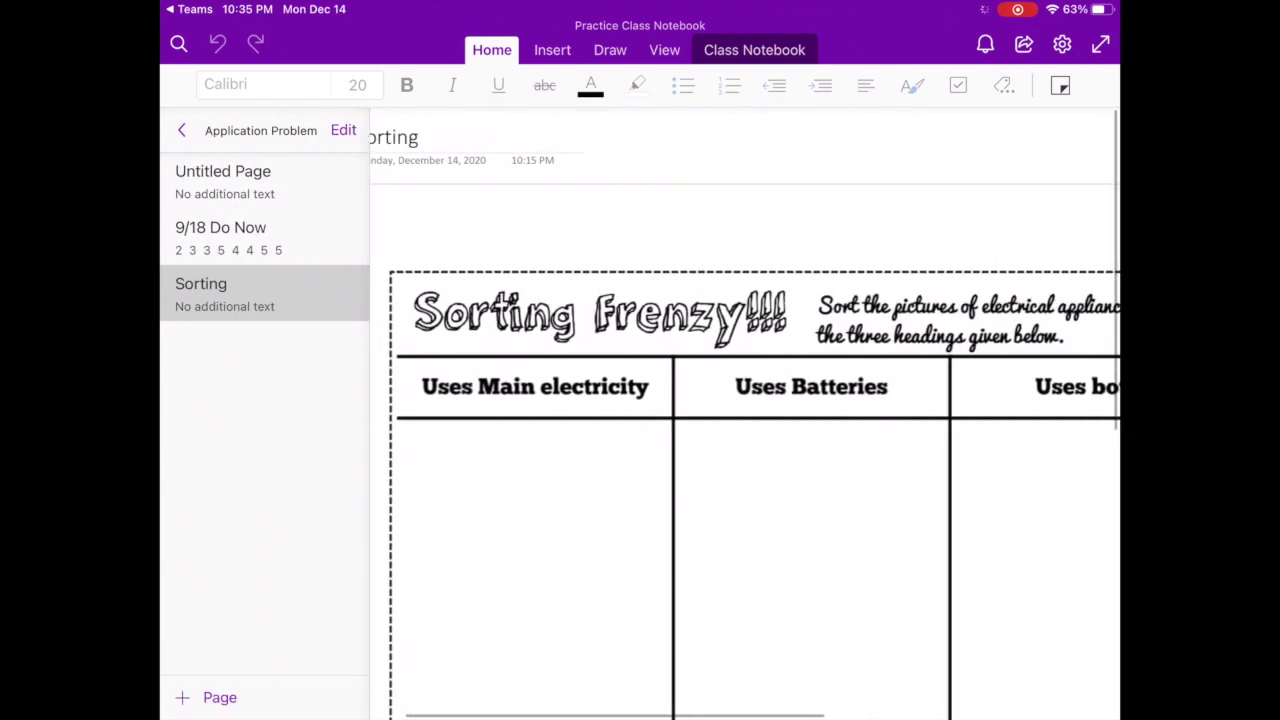
{"action": "left_click", "coordinate": [181, 130]}
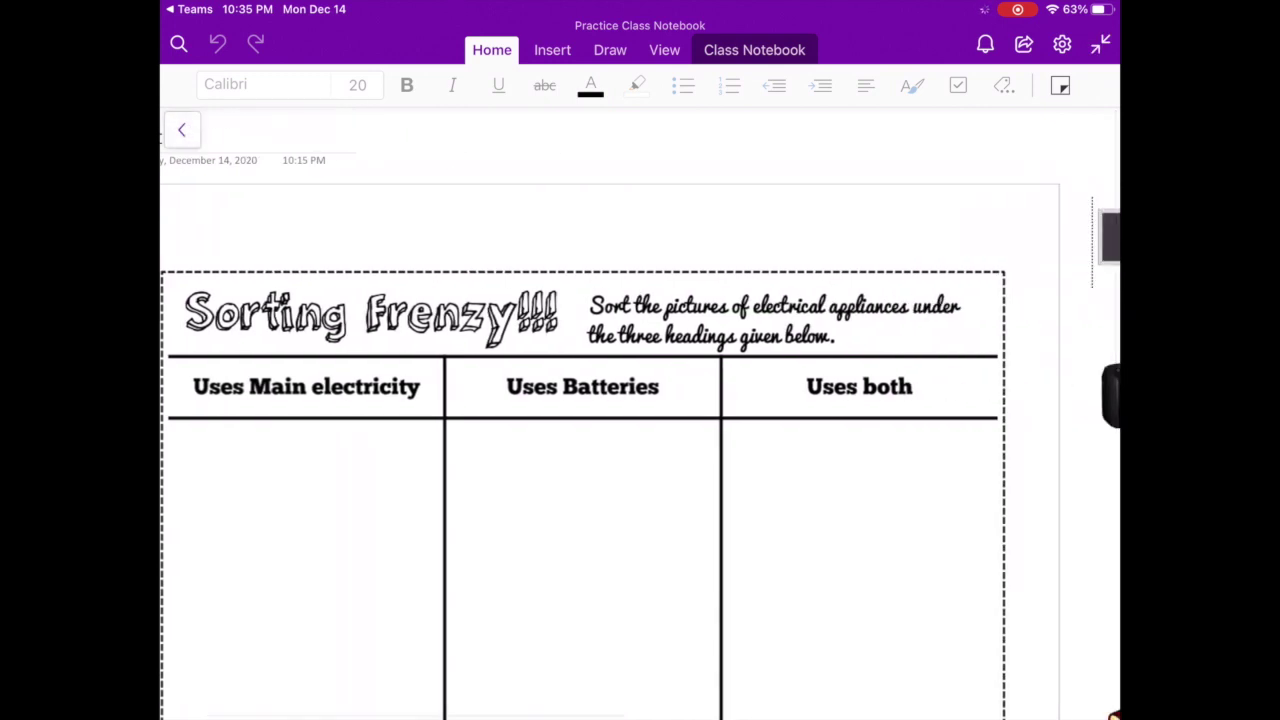
{"action": "scroll", "coordinate": [640, 450], "scroll_direction": "right", "scroll_amount": 5}
{"action": "scroll", "coordinate": [640, 450], "scroll_direction": "left", "scroll_amount": 5}
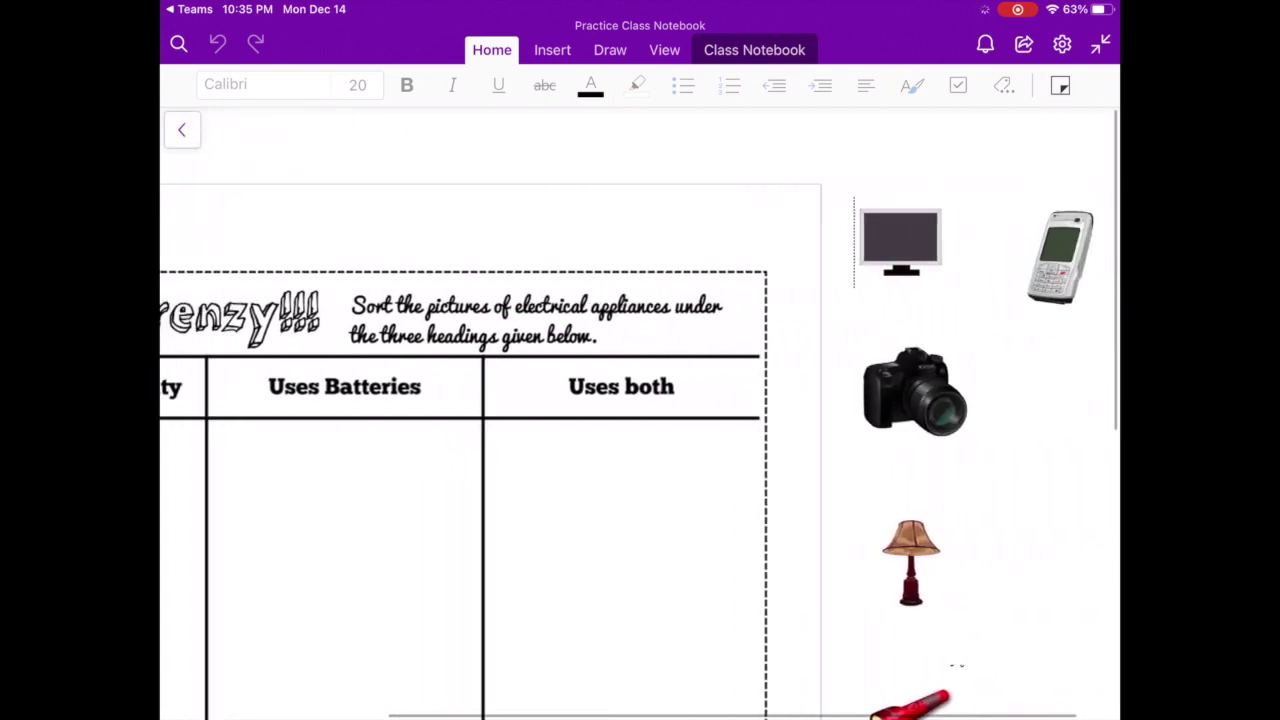
{"action": "scroll", "coordinate": [640, 450], "scroll_direction": "right", "scroll_amount": 5}
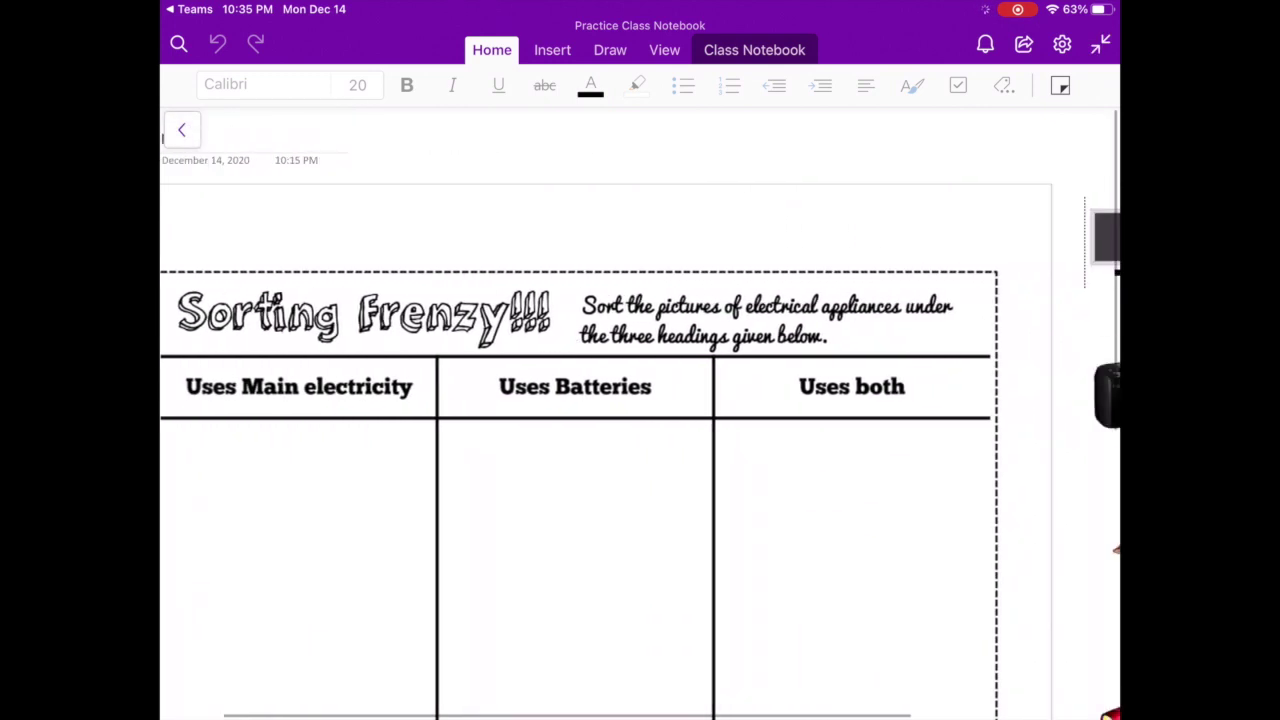
{"action": "scroll", "coordinate": [640, 450], "scroll_direction": "left", "scroll_amount": 3}
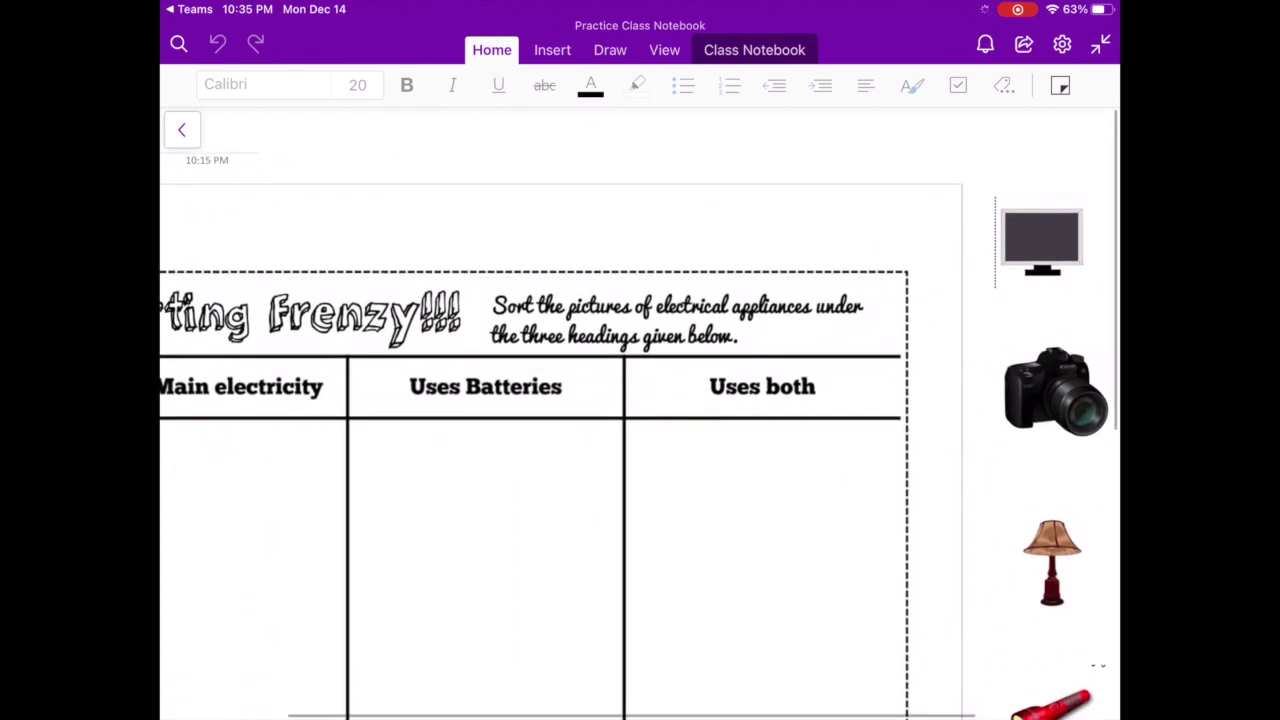
{"action": "left_click", "coordinate": [1041, 240]}
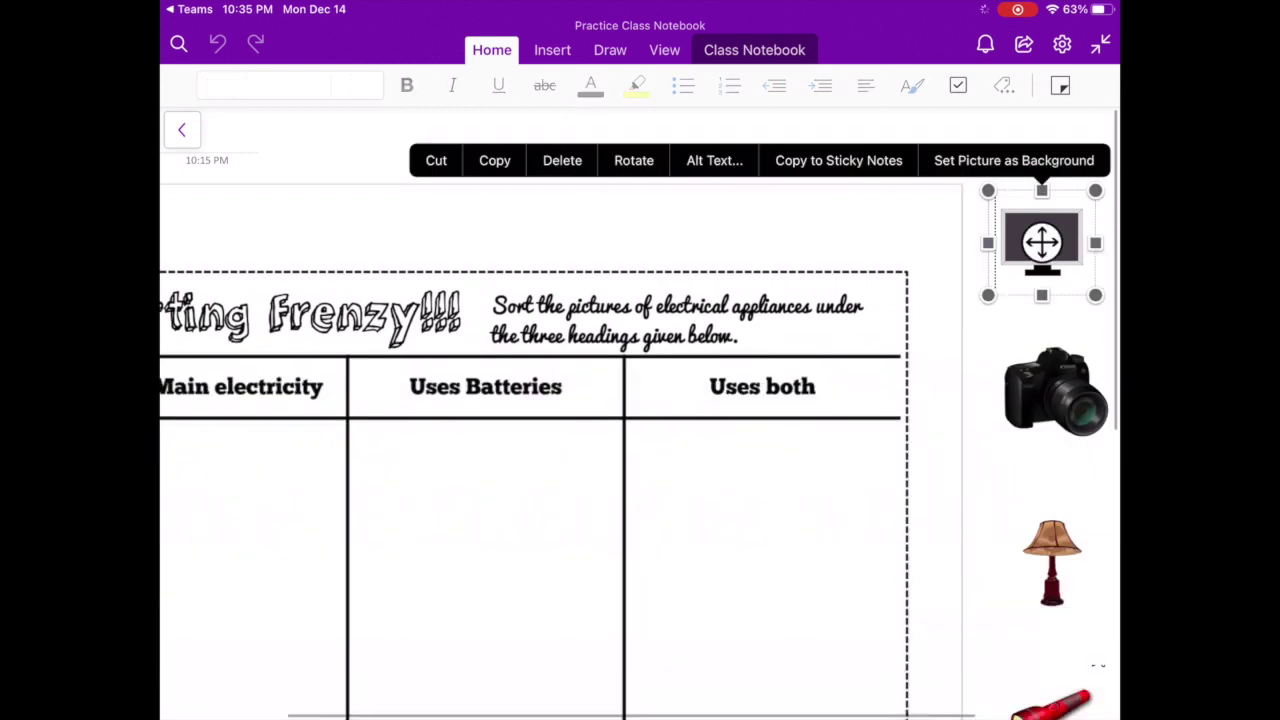
Move the monitor into Main electricity and the camera into Uses Batteries.
{"action": "left_click_drag", "start_coordinate": [1041, 240], "coordinate": [214, 486]}
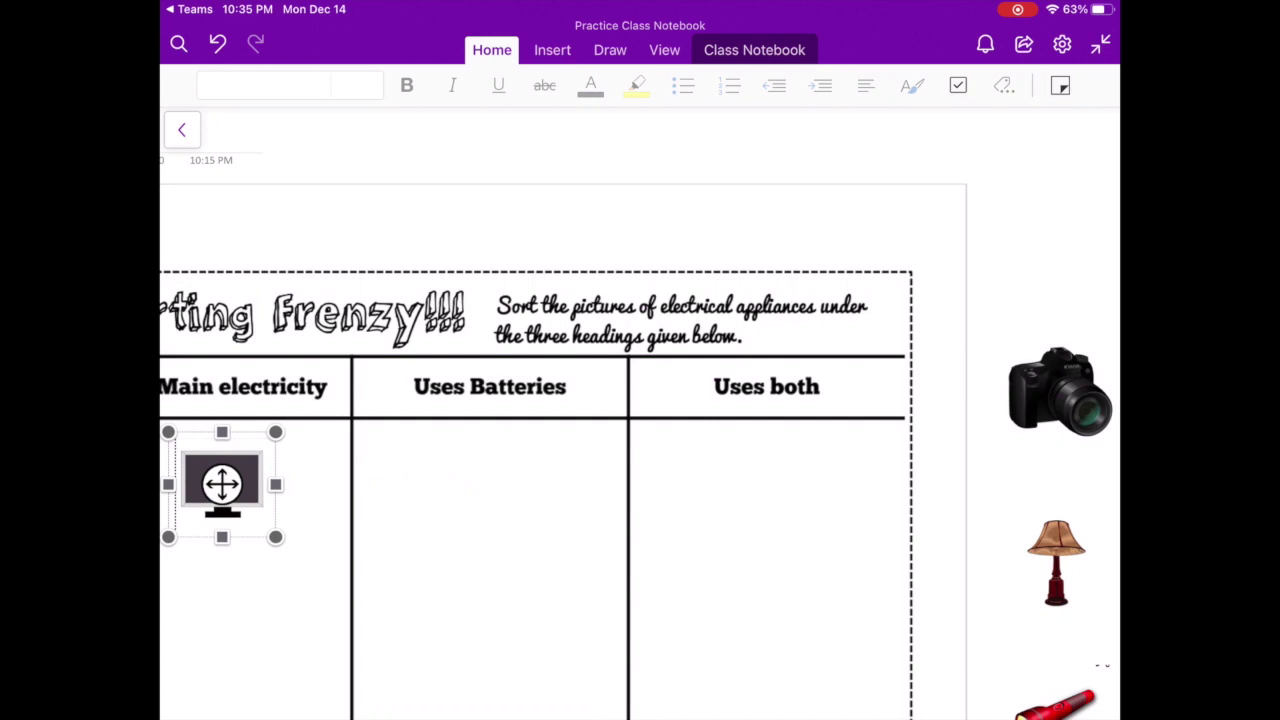
{"action": "scroll", "coordinate": [640, 415], "scroll_direction": "right", "scroll_amount": 3}
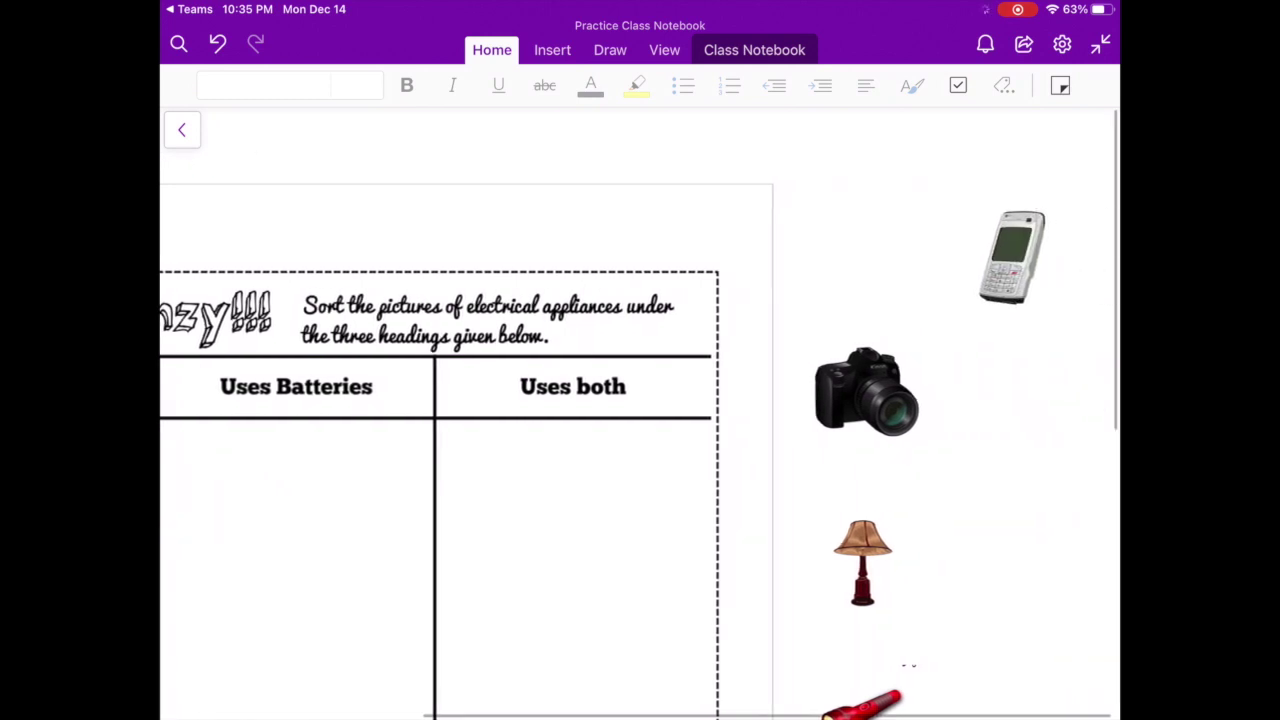
{"action": "scroll", "coordinate": [640, 450], "scroll_direction": "left", "scroll_amount": 2}
{"action": "left_click", "coordinate": [962, 390]}
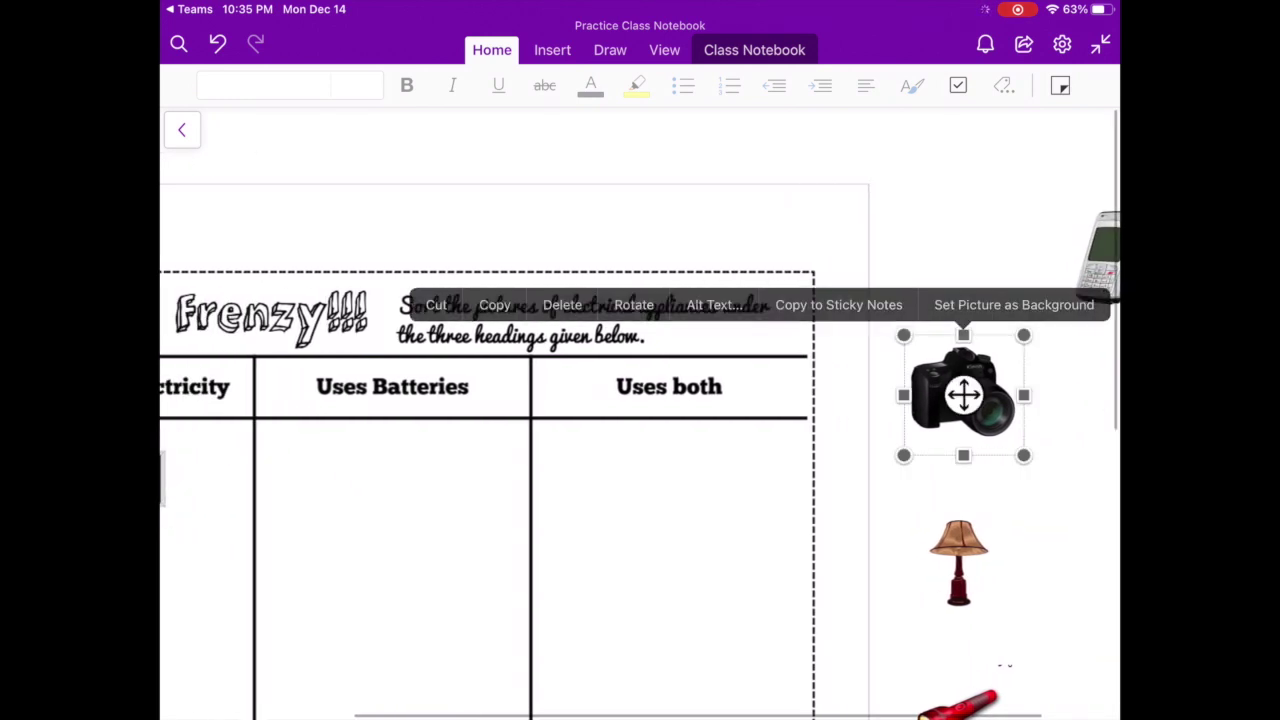
{"action": "left_click_drag", "start_coordinate": [962, 392], "coordinate": [363, 477]}
{"action": "scroll", "coordinate": [640, 450], "scroll_direction": "down", "scroll_amount": 5}
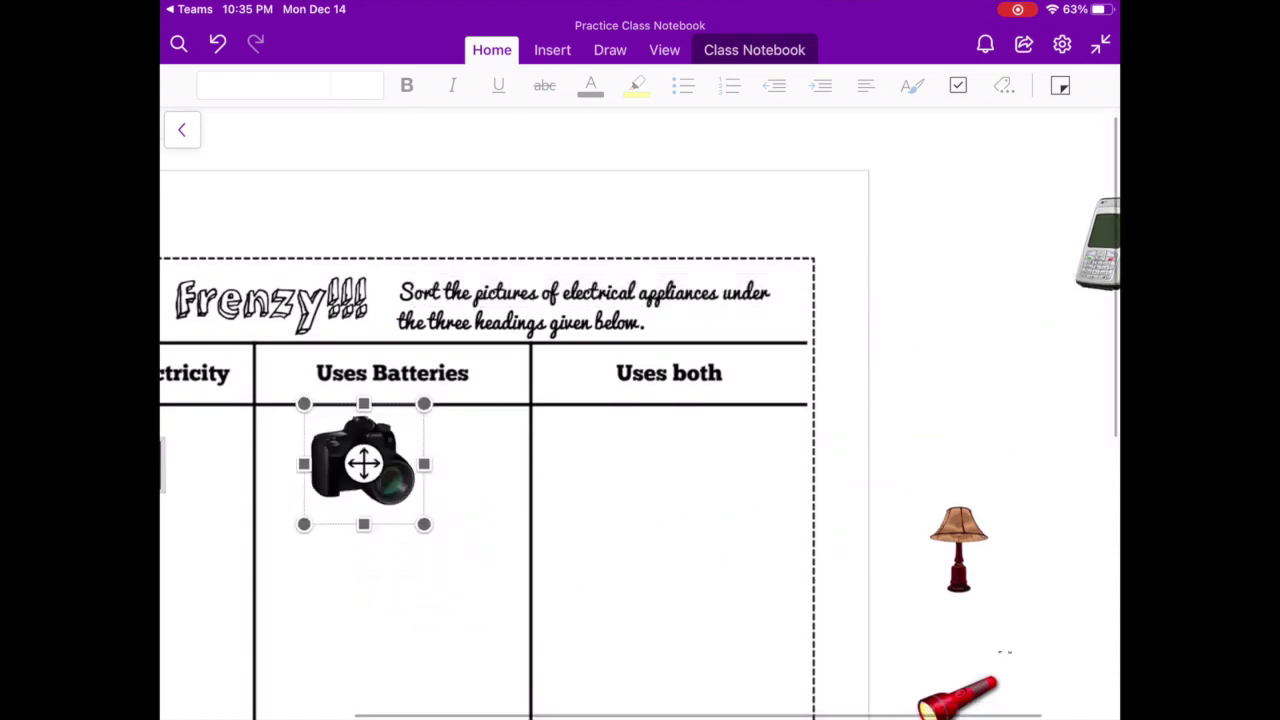
{"action": "scroll", "coordinate": [640, 450], "scroll_direction": "left", "scroll_amount": 3}
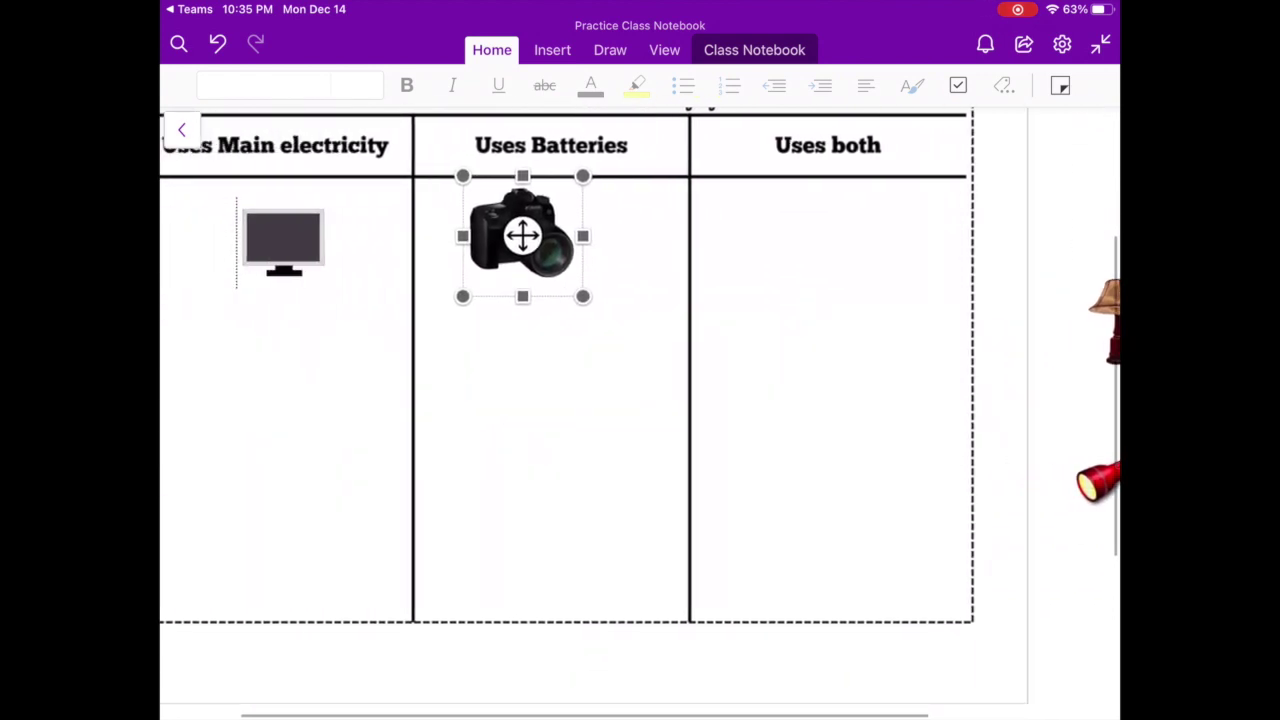
{"action": "scroll", "coordinate": [640, 400], "scroll_direction": "down", "scroll_amount": 2}
{"action": "scroll", "coordinate": [640, 400], "scroll_direction": "up", "scroll_amount": 2}
{"action": "scroll", "coordinate": [640, 400], "scroll_direction": "right", "scroll_amount": 2}
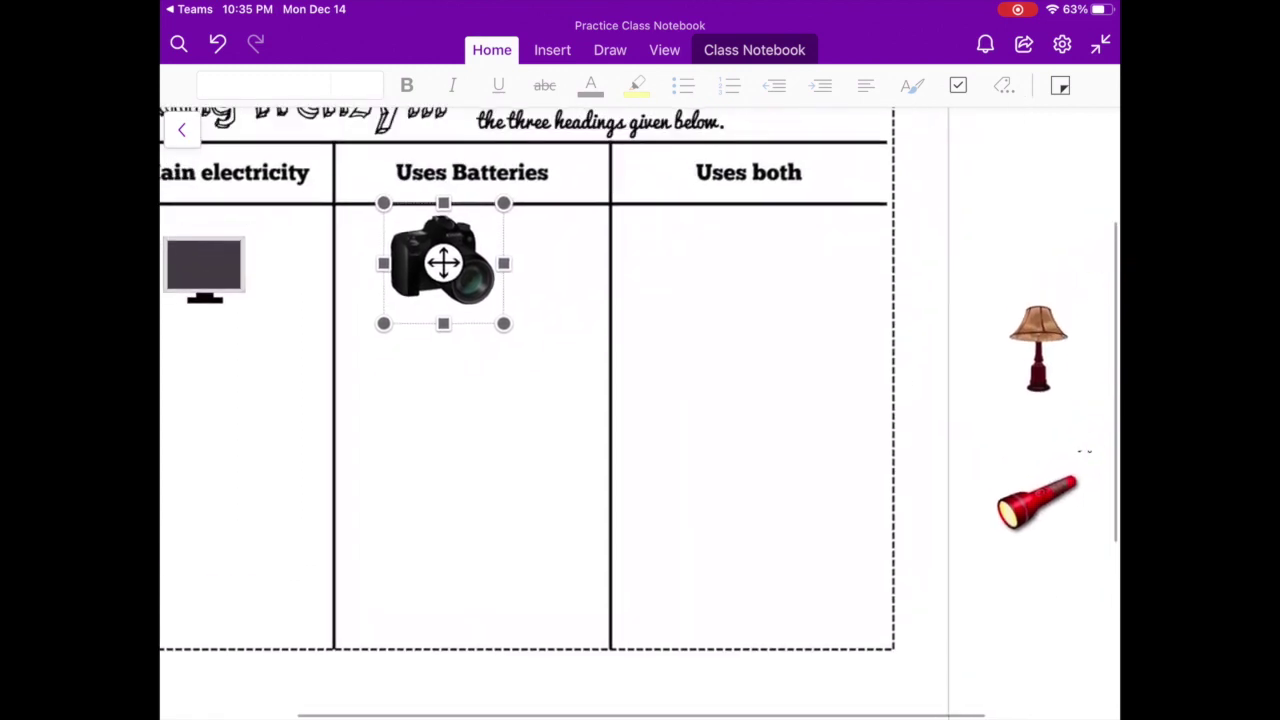
{"action": "scroll", "coordinate": [640, 400], "scroll_direction": "up", "scroll_amount": 1}
Place the lamp under Main electricity, the flashlight under Uses Batteries, and the phone under Uses both.
{"action": "left_click", "coordinate": [1036, 378]}
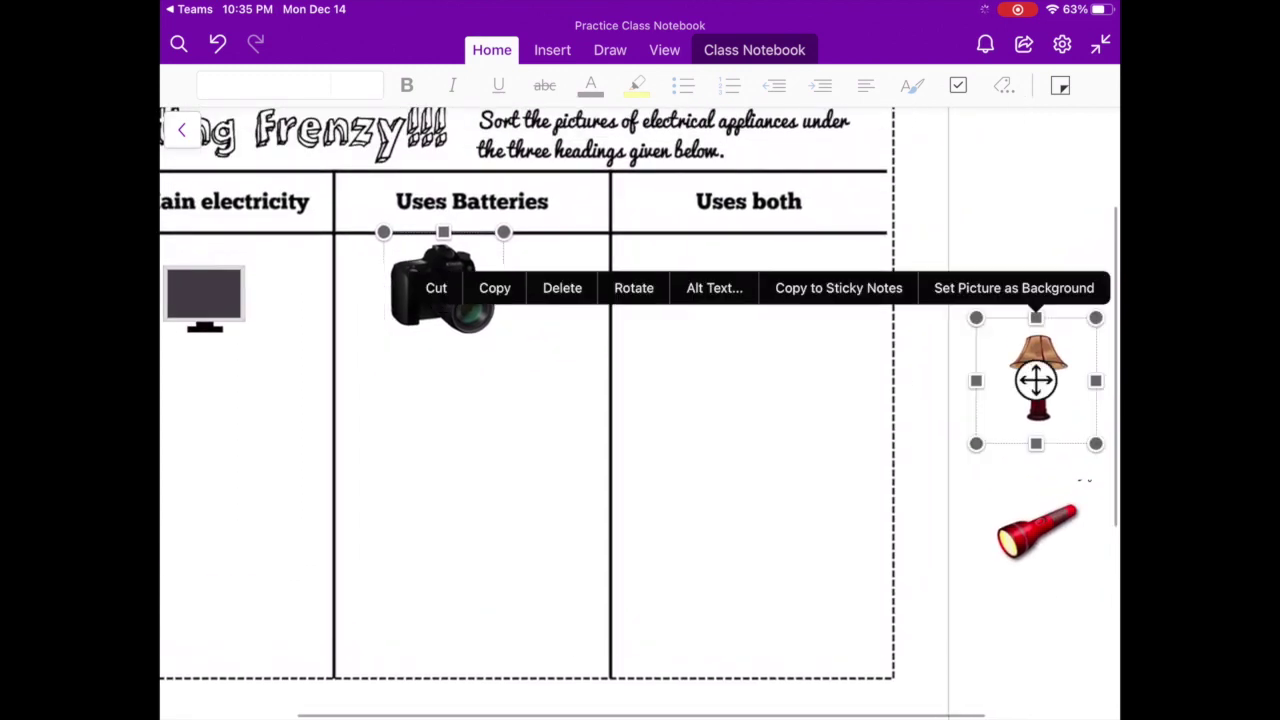
{"action": "left_click_drag", "start_coordinate": [1036, 378], "coordinate": [215, 433]}
{"action": "left_click", "coordinate": [1050, 530]}
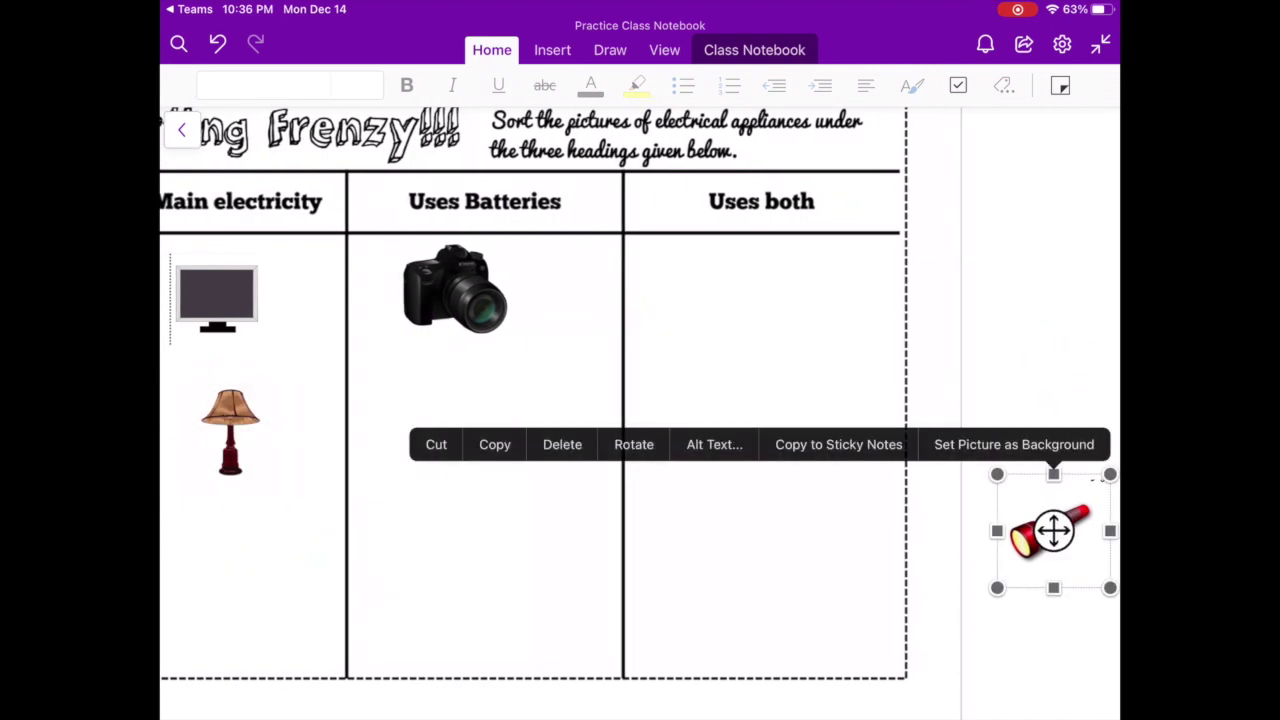
{"action": "left_click_drag", "start_coordinate": [1050, 530], "coordinate": [488, 424]}
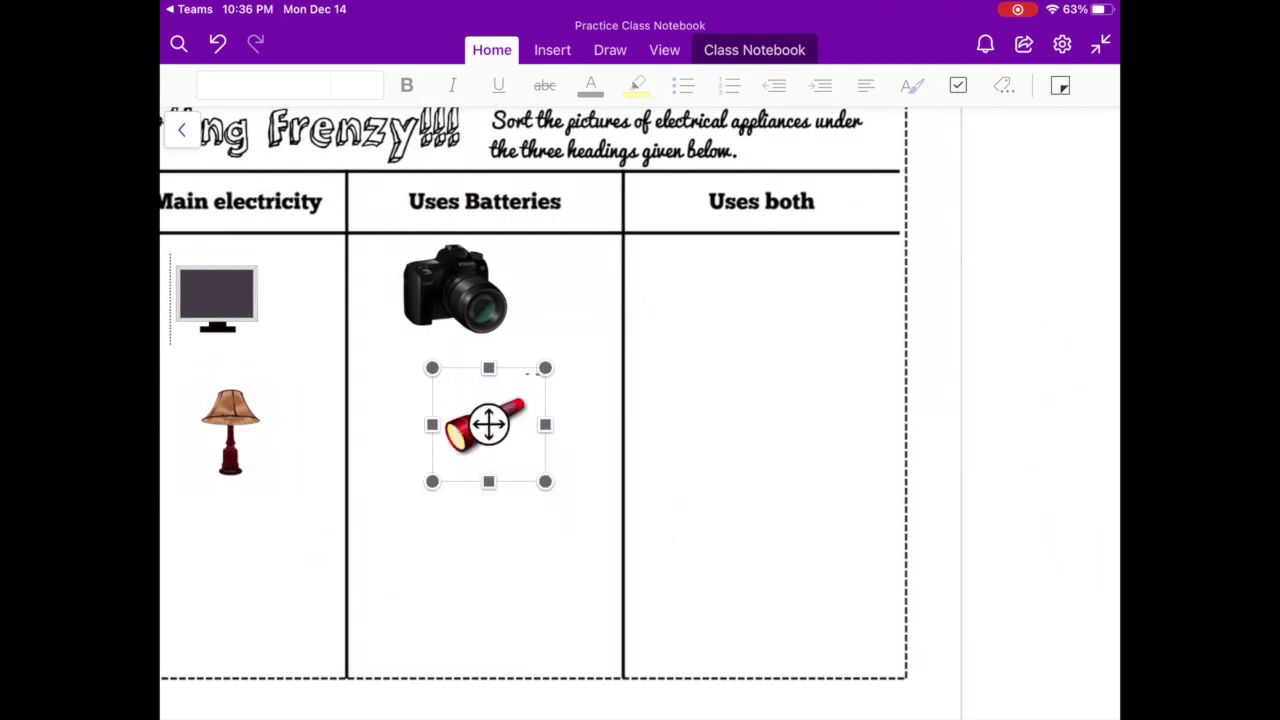
{"action": "scroll", "coordinate": [580, 400], "scroll_direction": "right", "scroll_amount": 4}
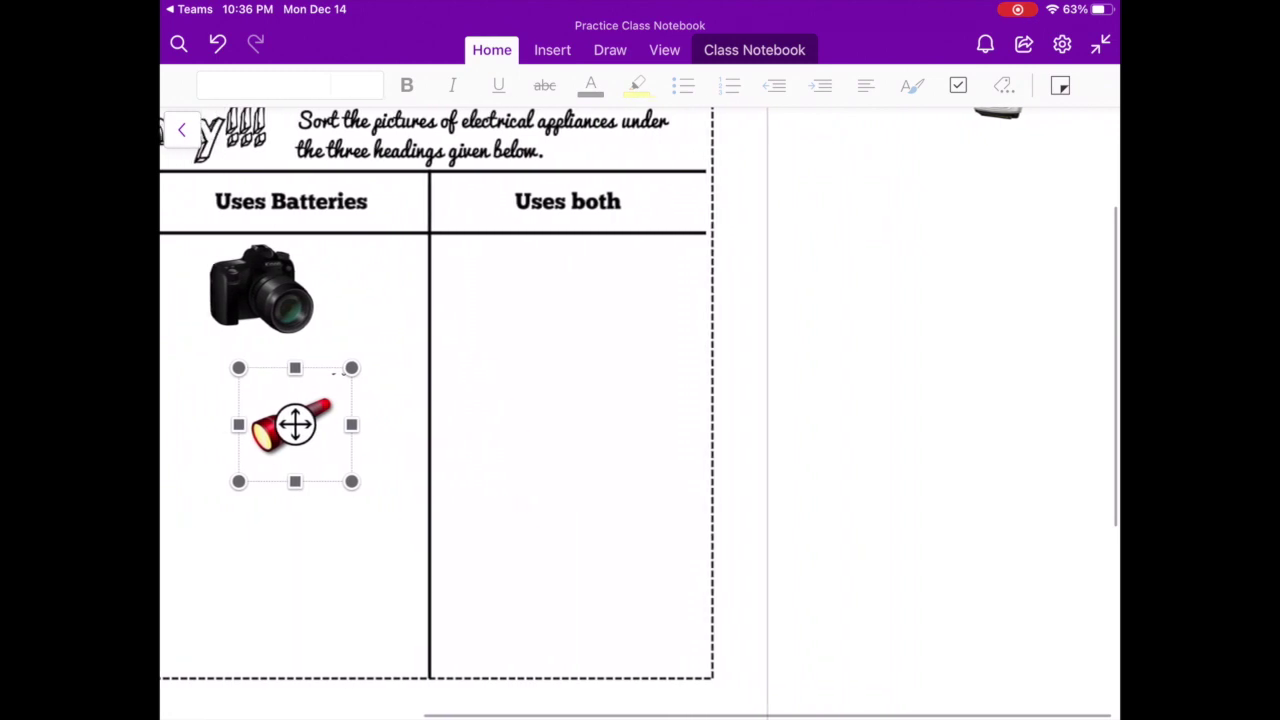
{"action": "scroll", "coordinate": [600, 400], "scroll_direction": "up", "scroll_amount": 3}
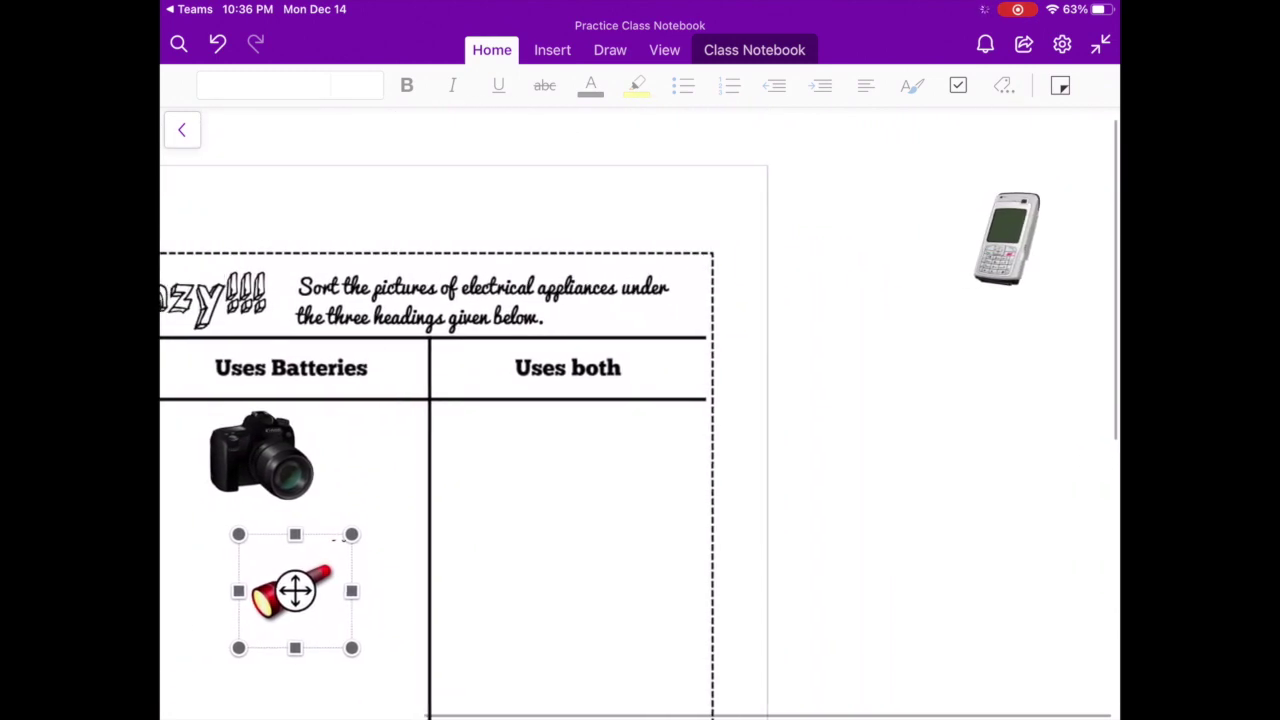
{"action": "left_click", "coordinate": [1003, 238]}
{"action": "left_click_drag", "start_coordinate": [1008, 238], "coordinate": [570, 478]}
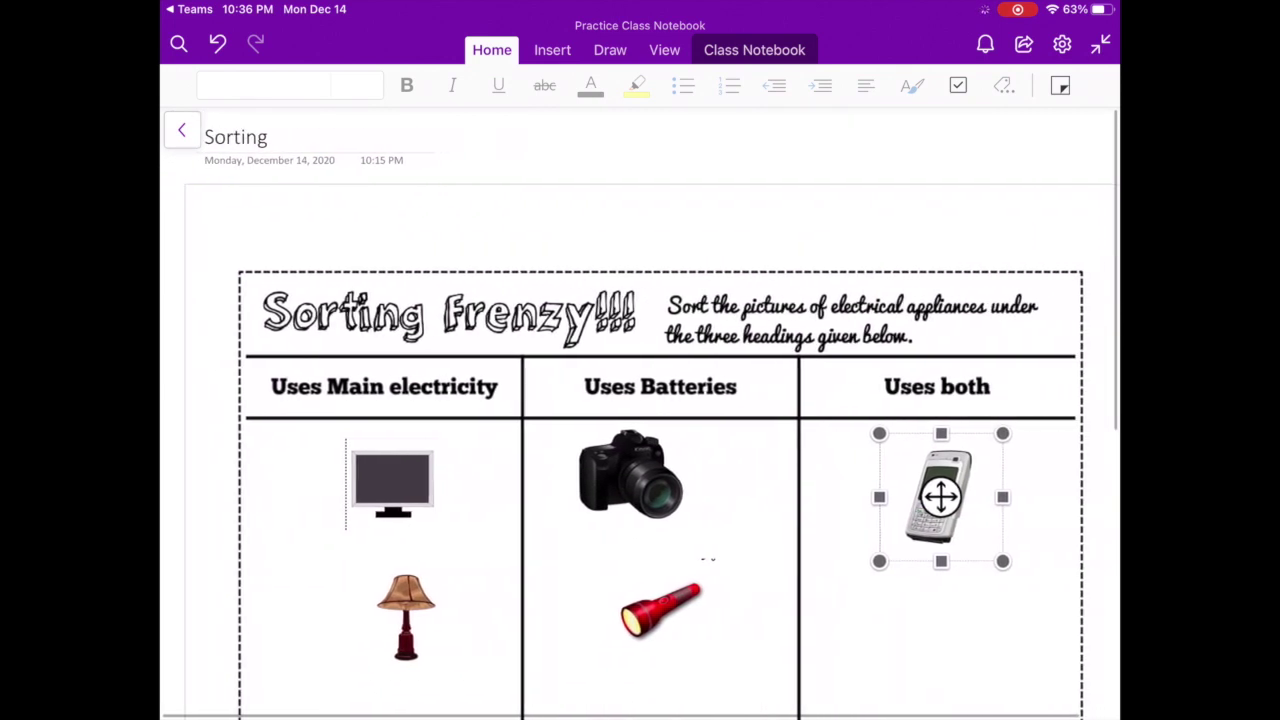
{"action": "left_click", "coordinate": [1100, 44]}
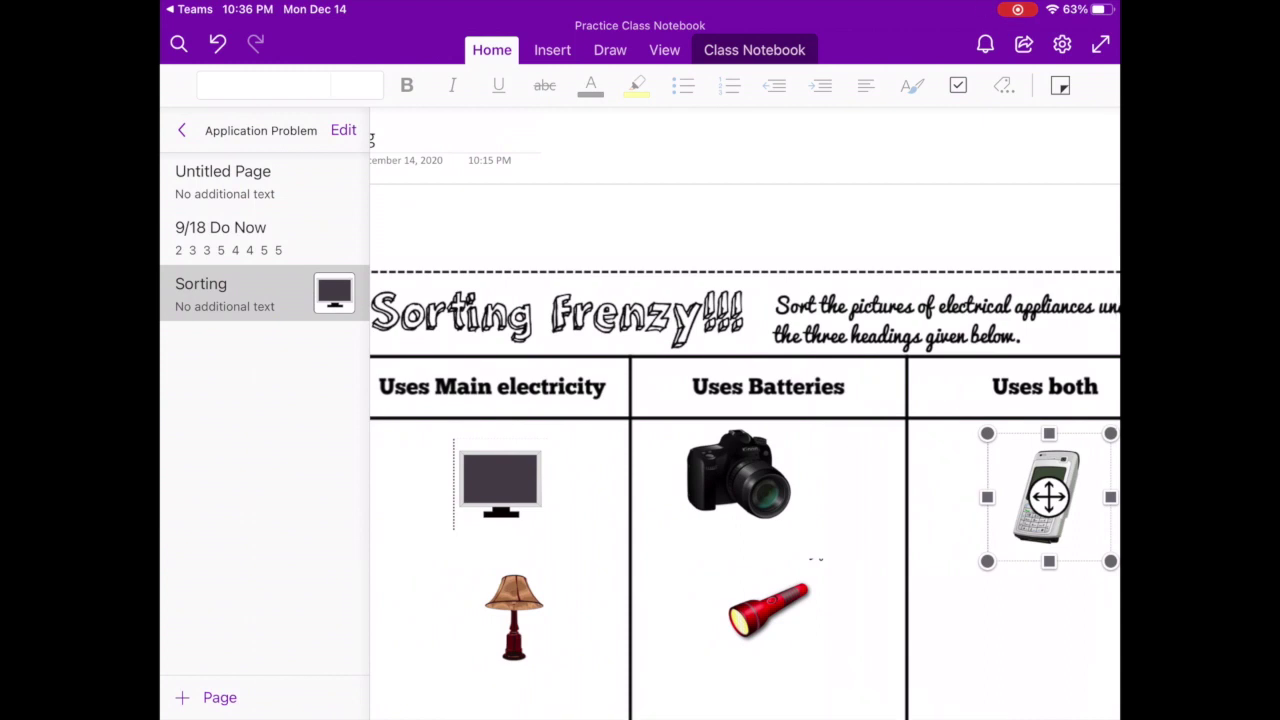
Switch to Teams, turn in the Sort assignment, then go back to the home screen.
{"action": "key", "text": "super+h"}
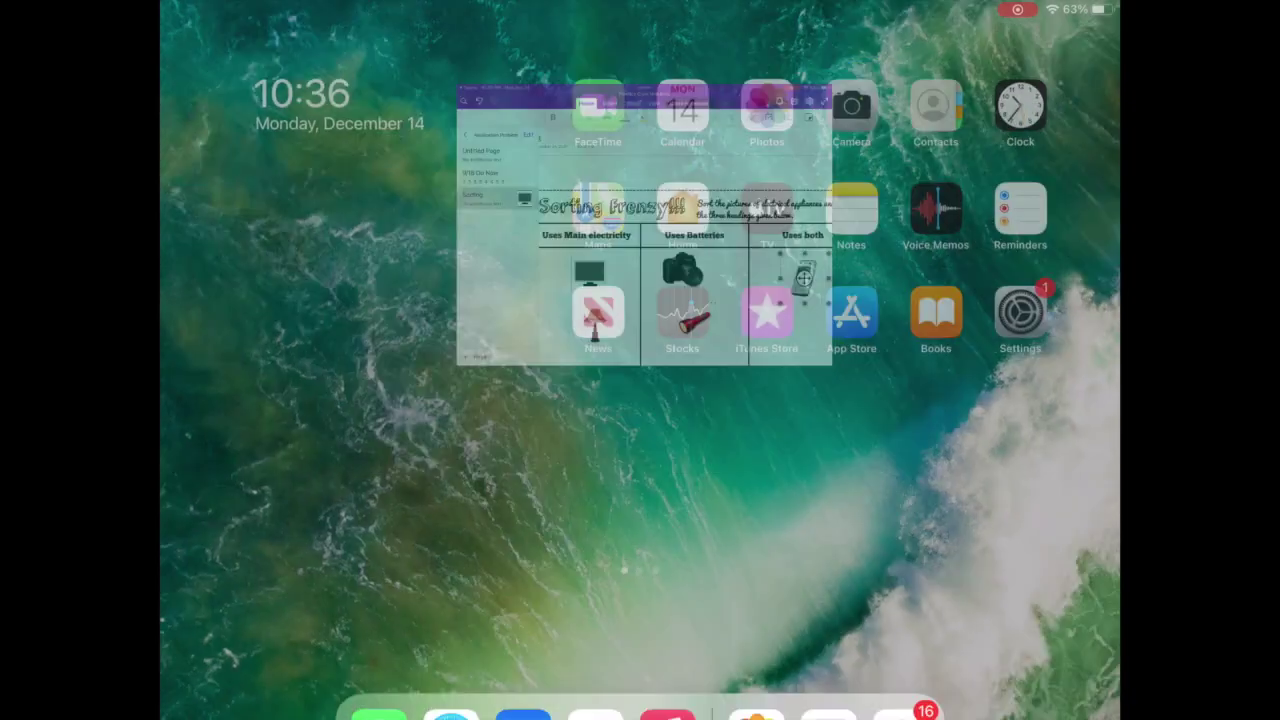
{"action": "left_click", "coordinate": [901, 660]}
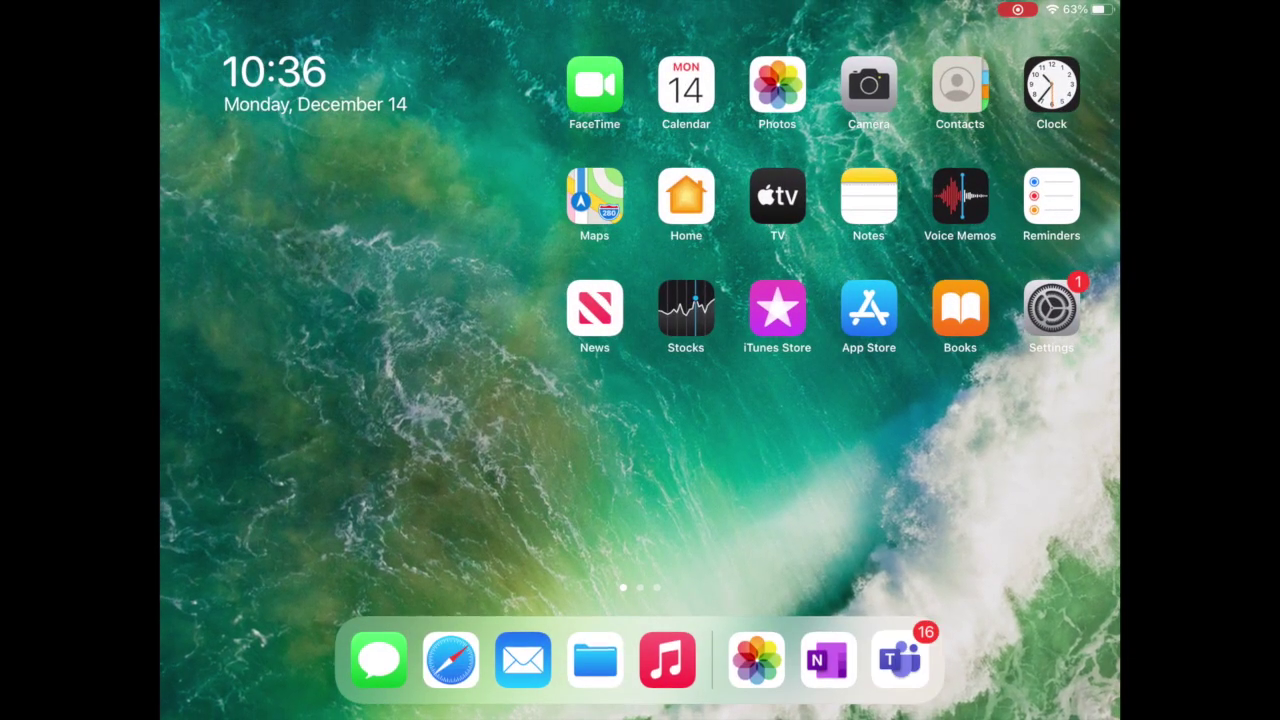
{"action": "left_click", "coordinate": [1079, 42]}
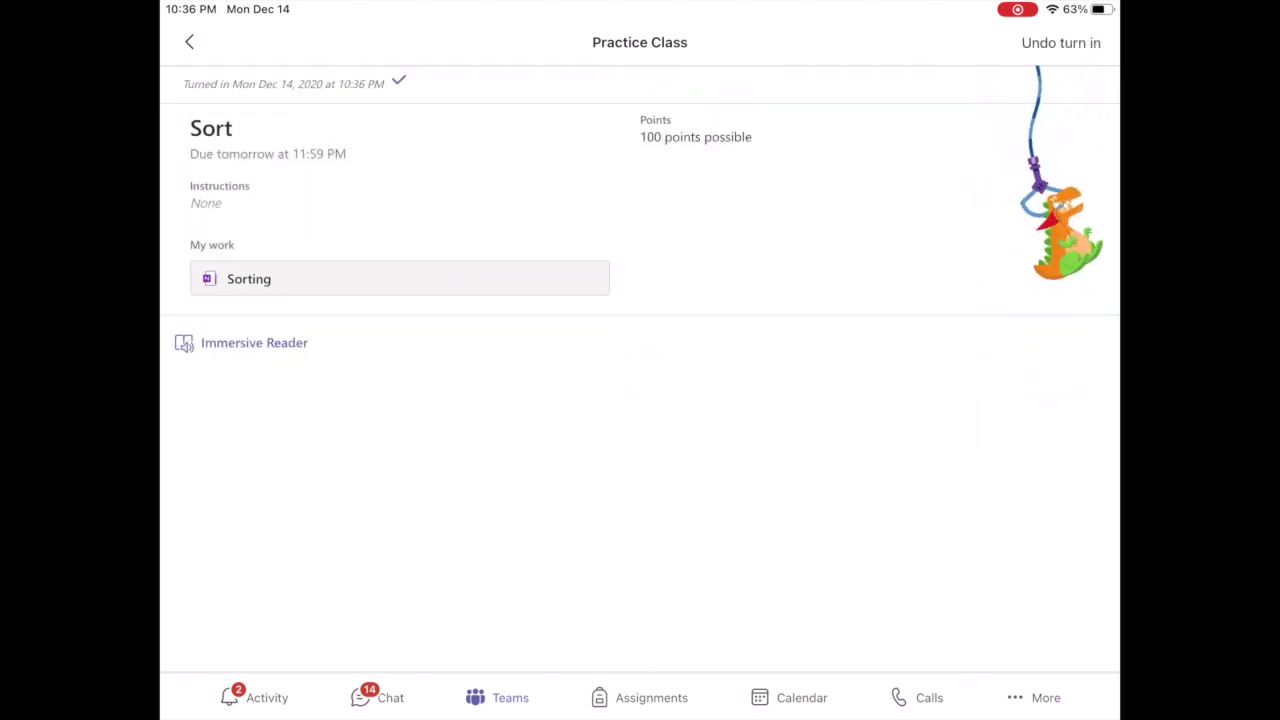
{"action": "key", "text": "super+h"}
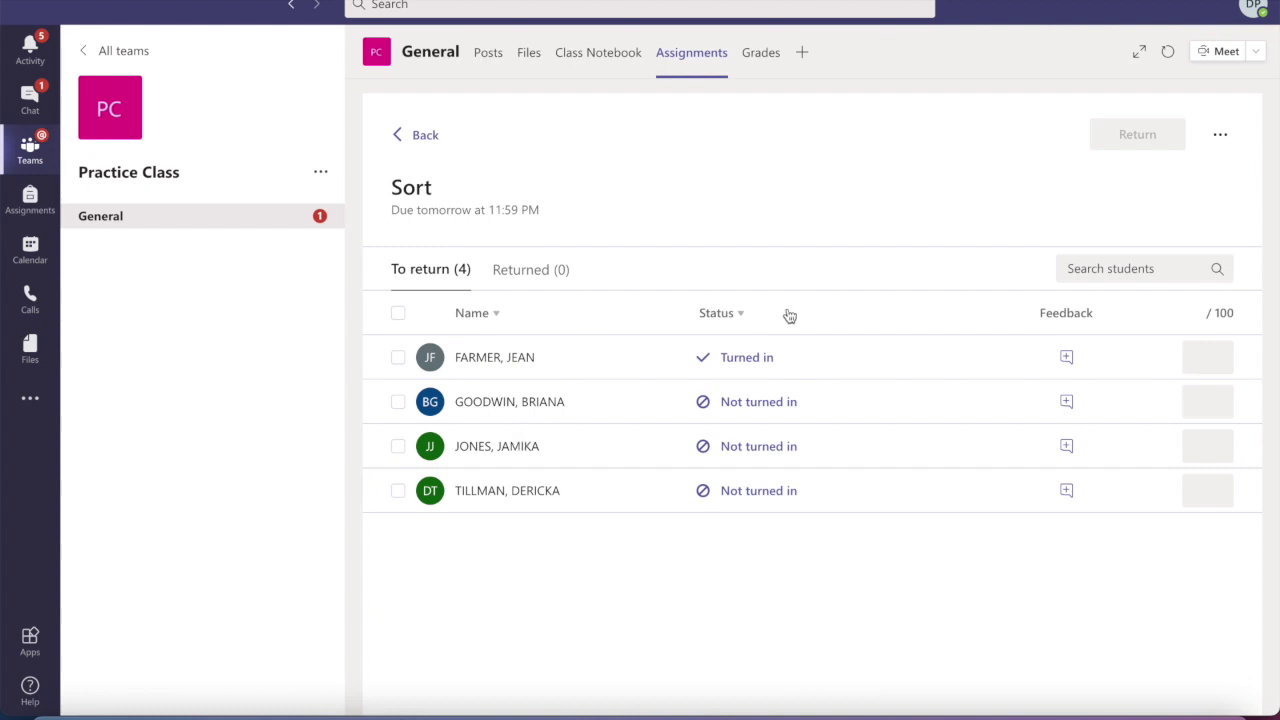
Open the student's submitted work and write the feedback 'great job!'.
{"action": "left_click", "coordinate": [757, 361]}
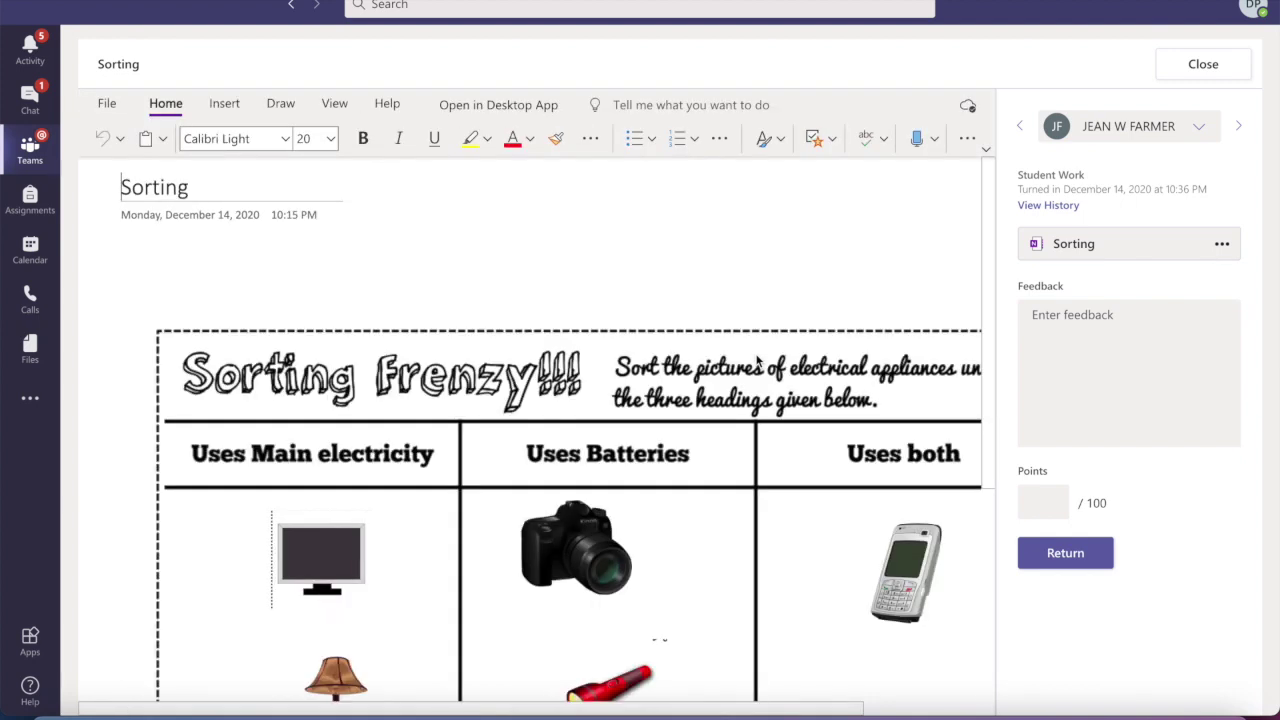
{"action": "scroll", "coordinate": [757, 361], "scroll_direction": "down", "scroll_amount": 2}
{"action": "scroll", "coordinate": [757, 359], "scroll_direction": "down", "scroll_amount": 2}
{"action": "scroll", "coordinate": [757, 359], "scroll_direction": "up", "scroll_amount": 3}
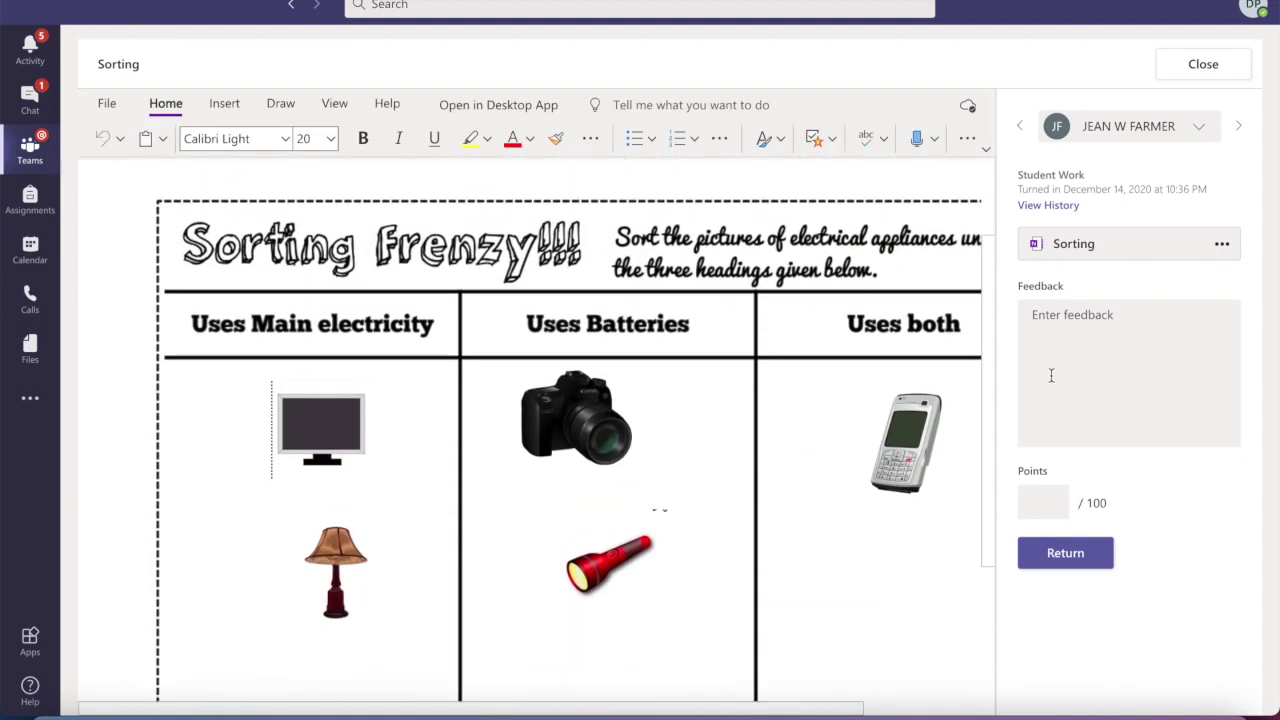
{"action": "left_click", "coordinate": [1055, 380]}
{"action": "type", "text": "great h"}
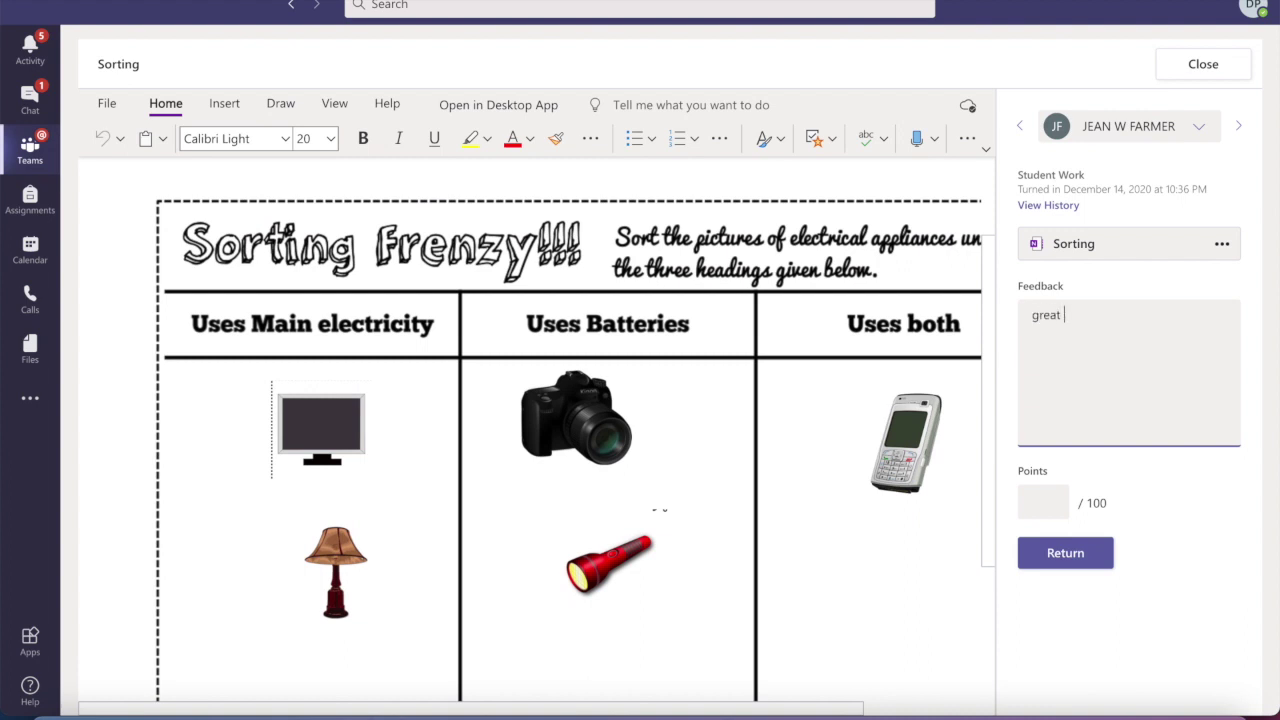
{"action": "key", "text": "BackSpace"}
{"action": "type", "text": "jon"}
{"action": "type", "text": "!"}
{"action": "key", "text": "BackSpace"}
{"action": "key", "text": "BackSpace"}
{"action": "type", "text": "b!"}
Give the work 100 points and return it to the student.
{"action": "left_click", "coordinate": [1048, 497]}
{"action": "type", "text": "100"}
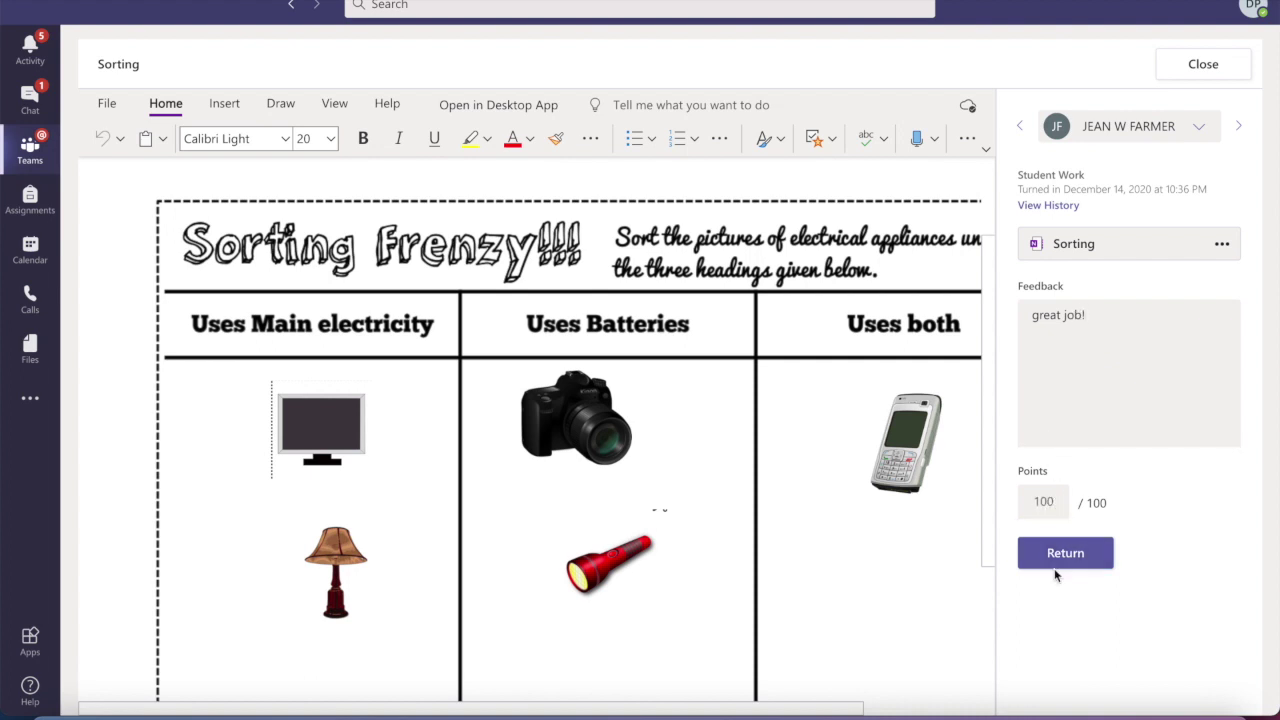
{"action": "left_click", "coordinate": [1055, 551]}
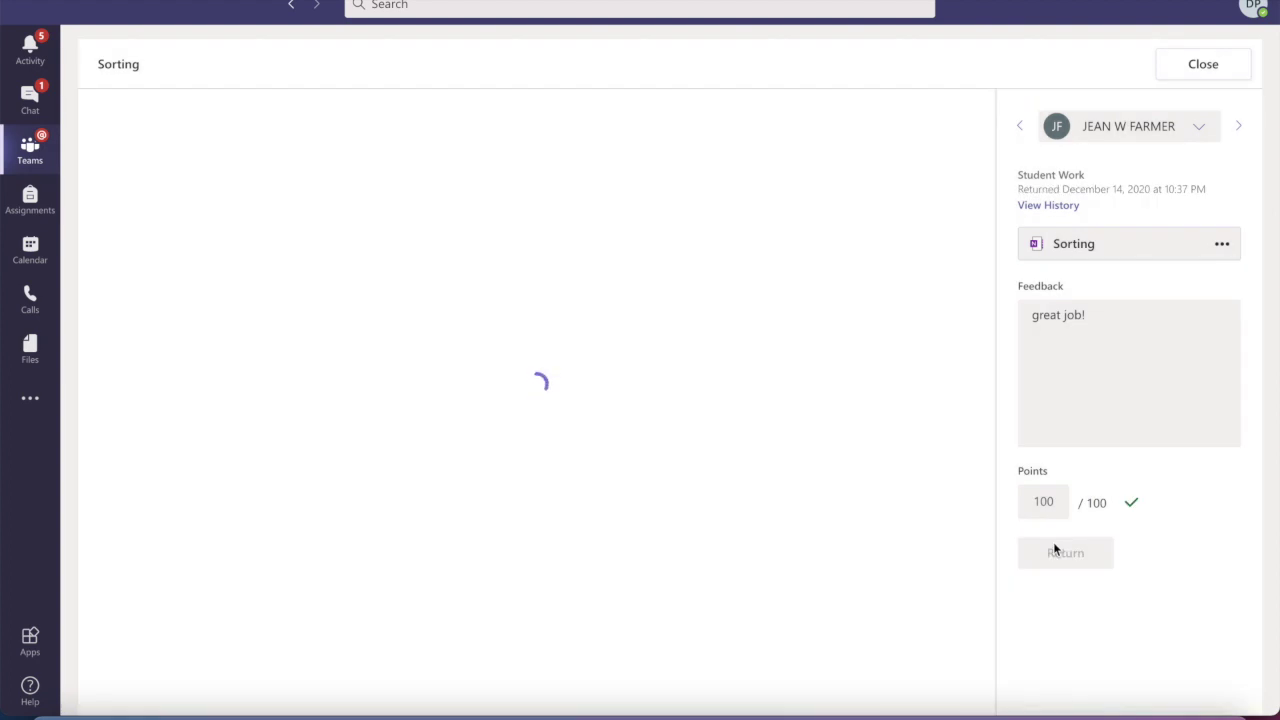